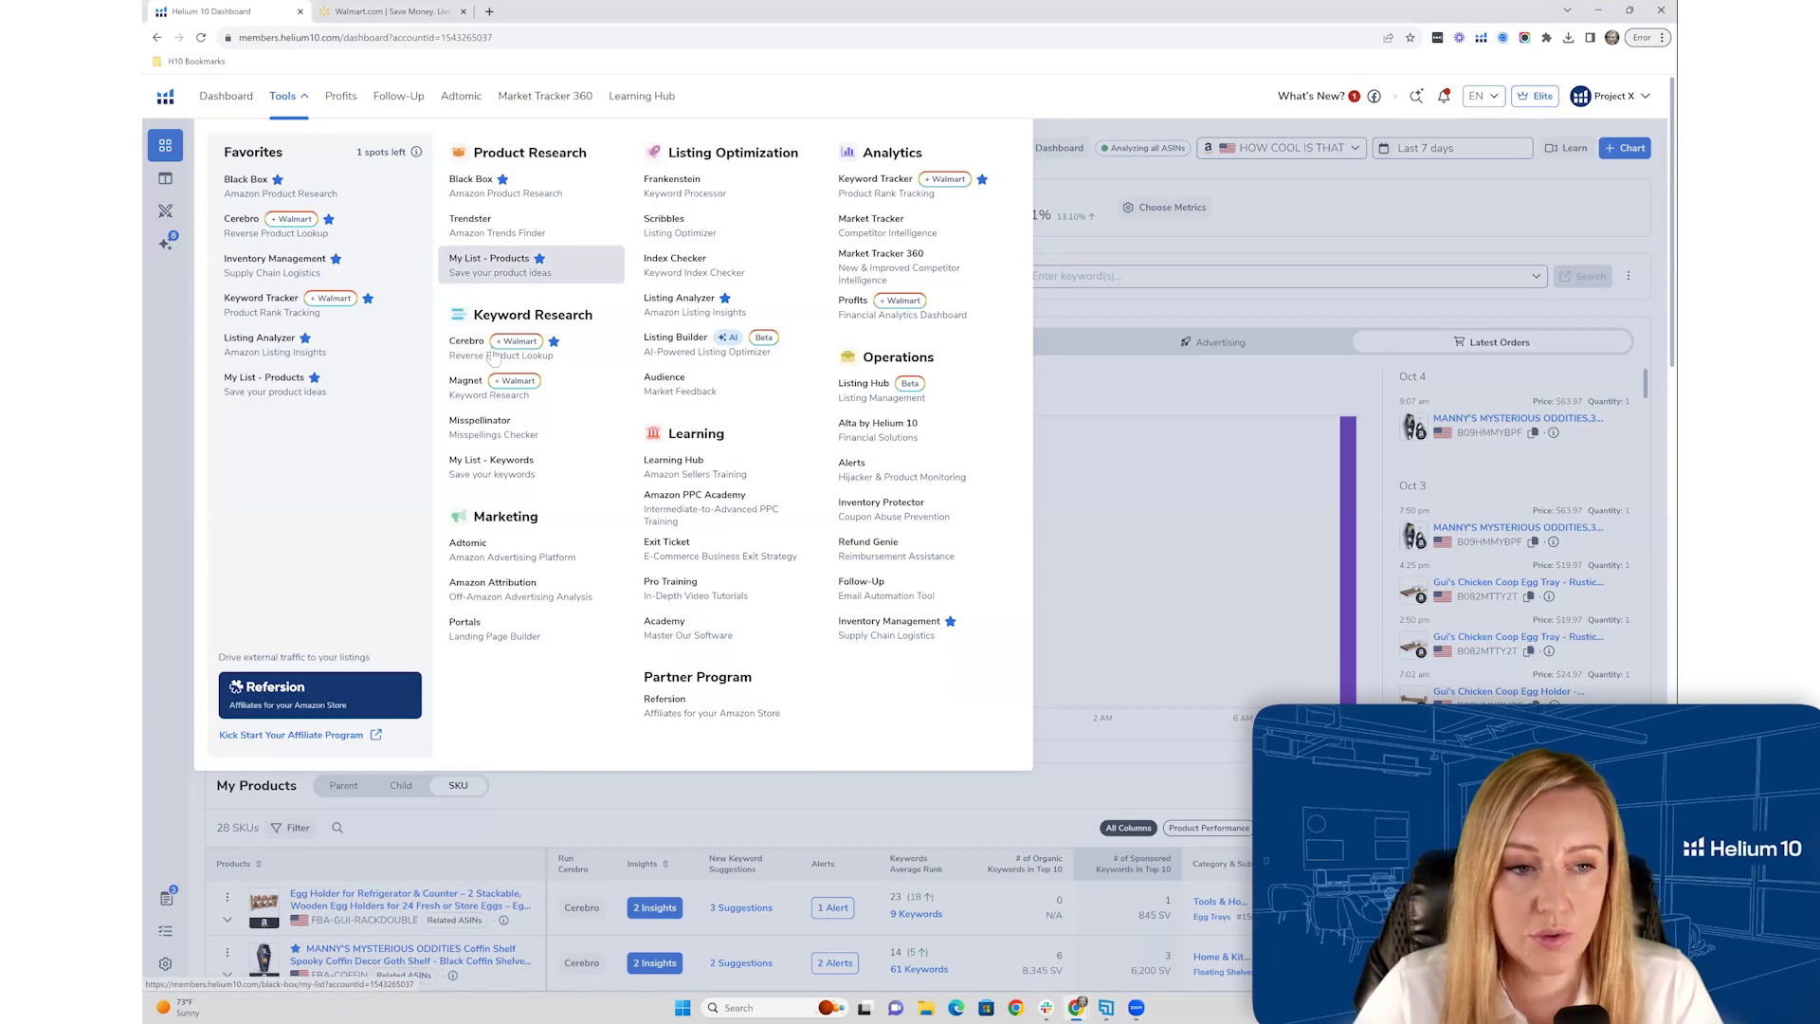
click(494, 355)
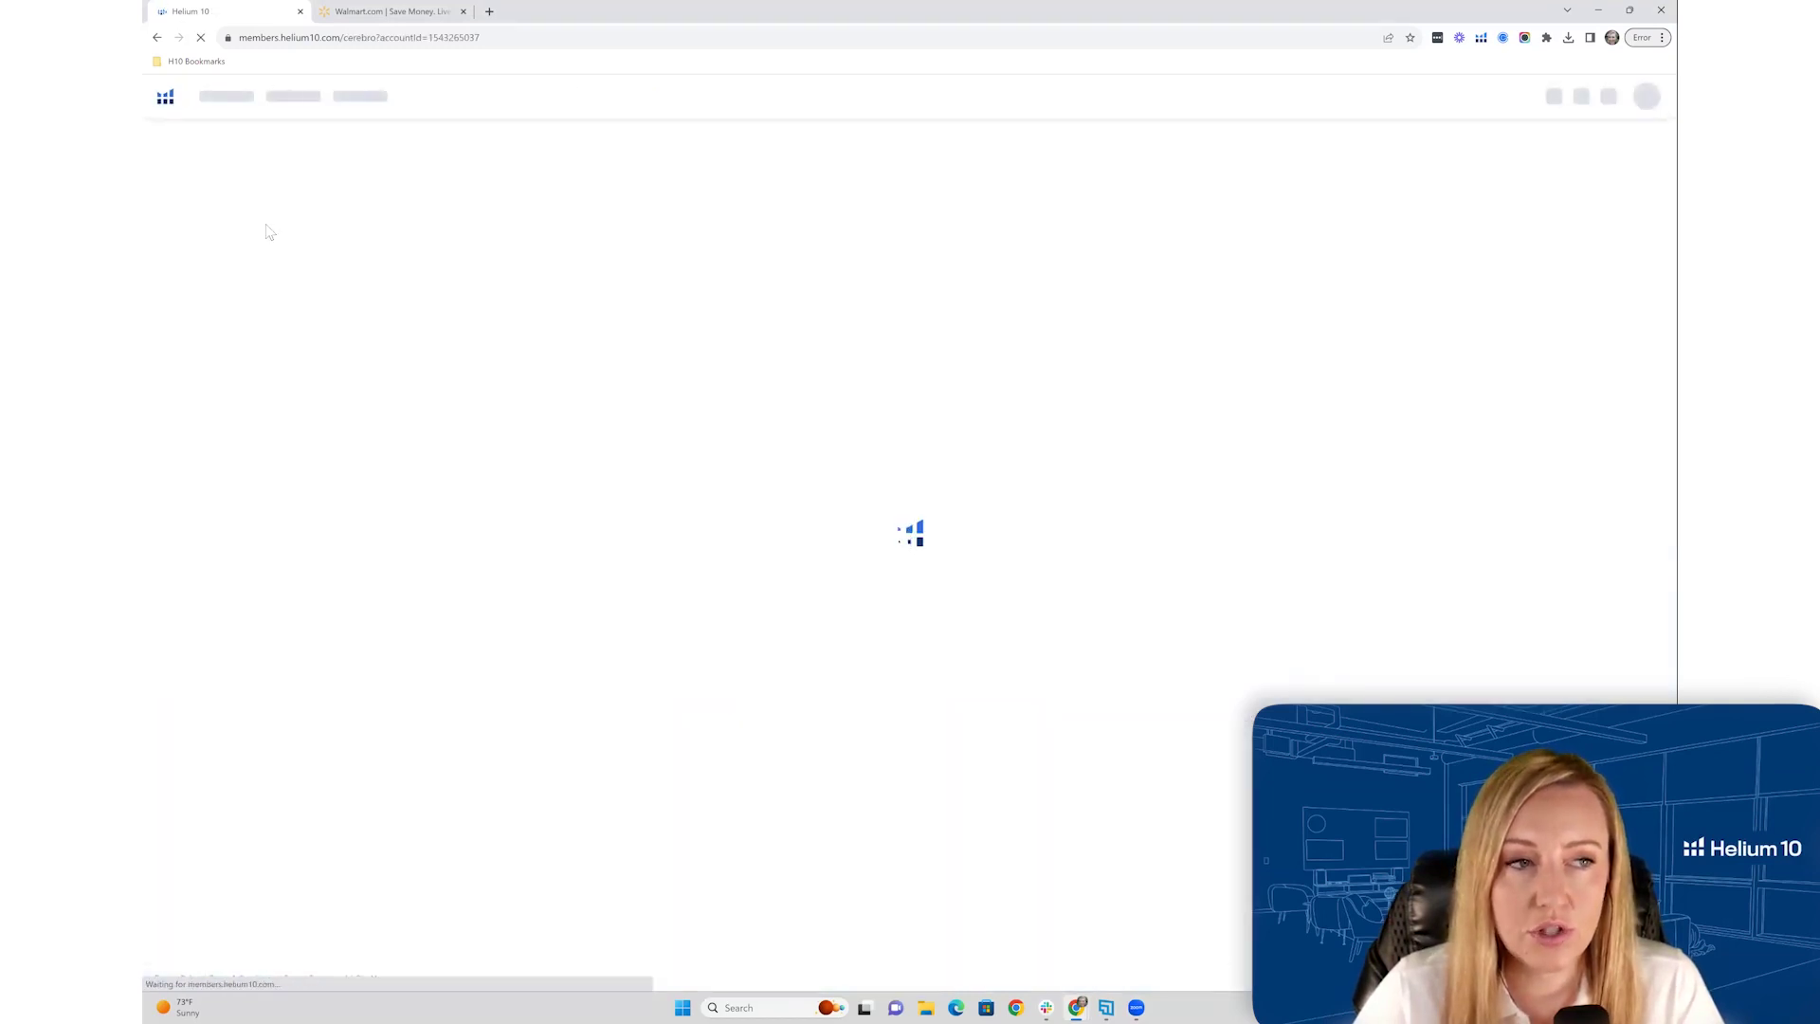
click(226, 220)
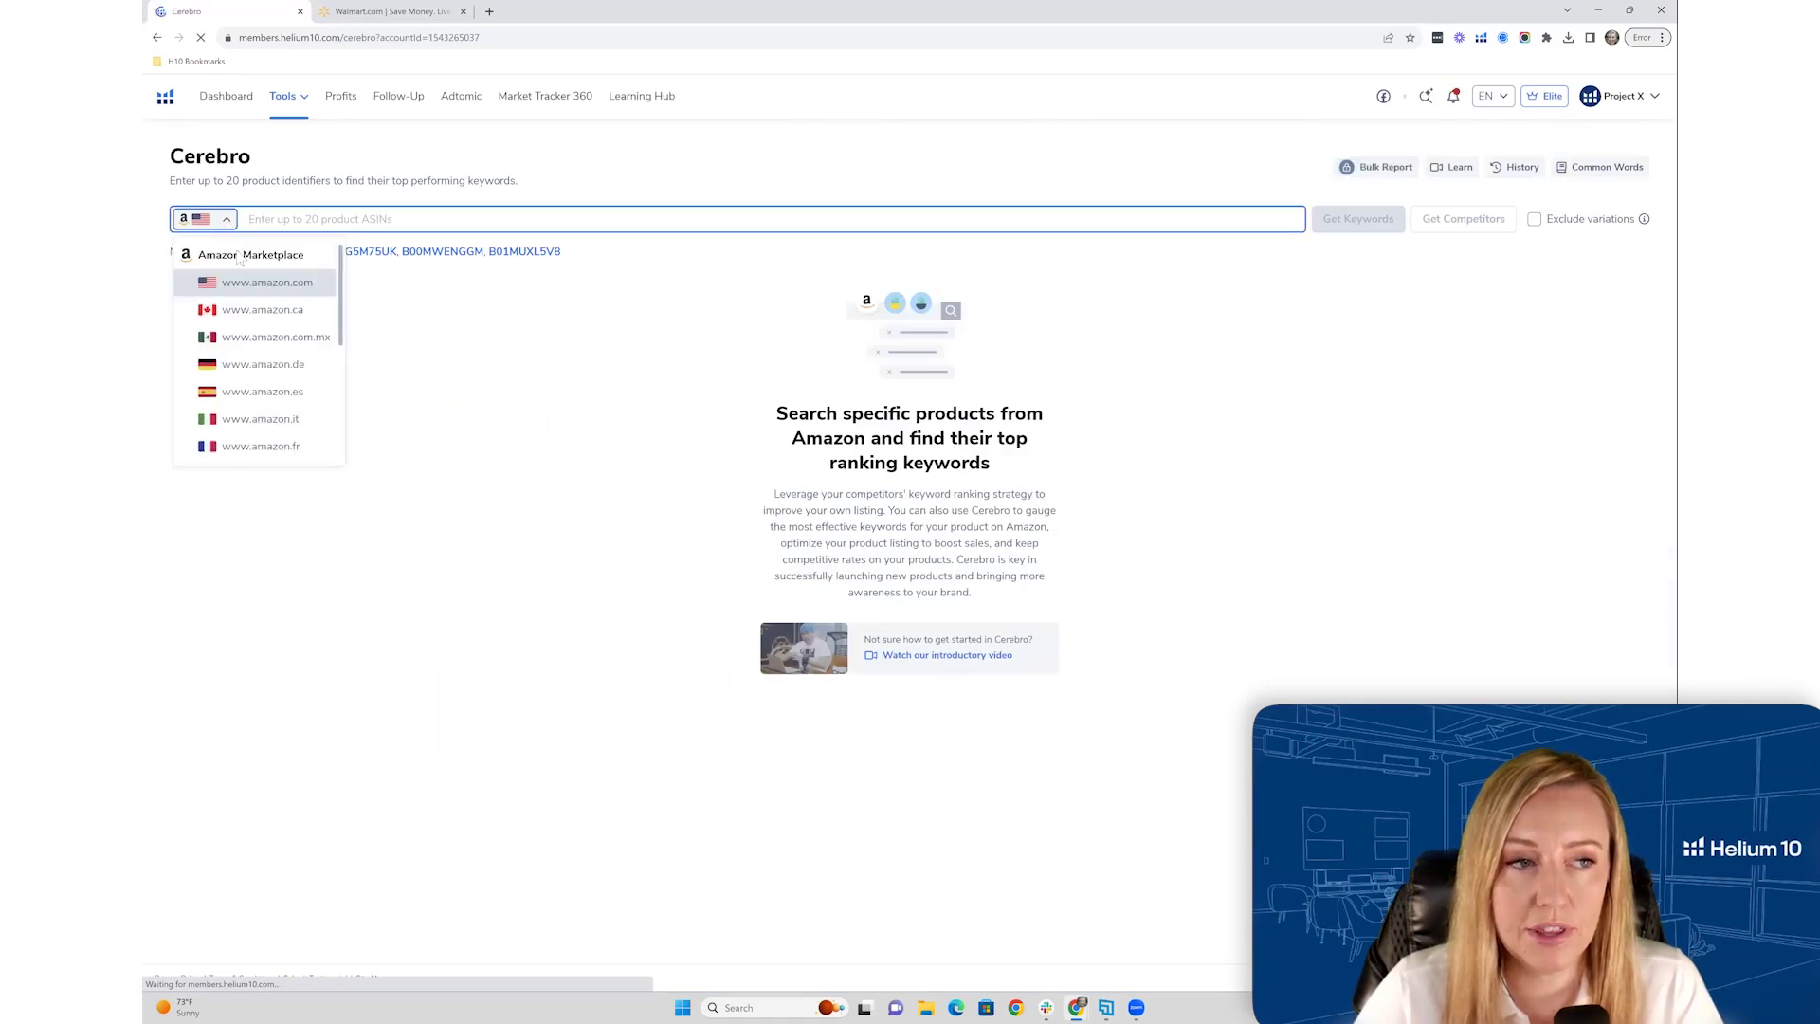
scroll(263, 322, down, 3)
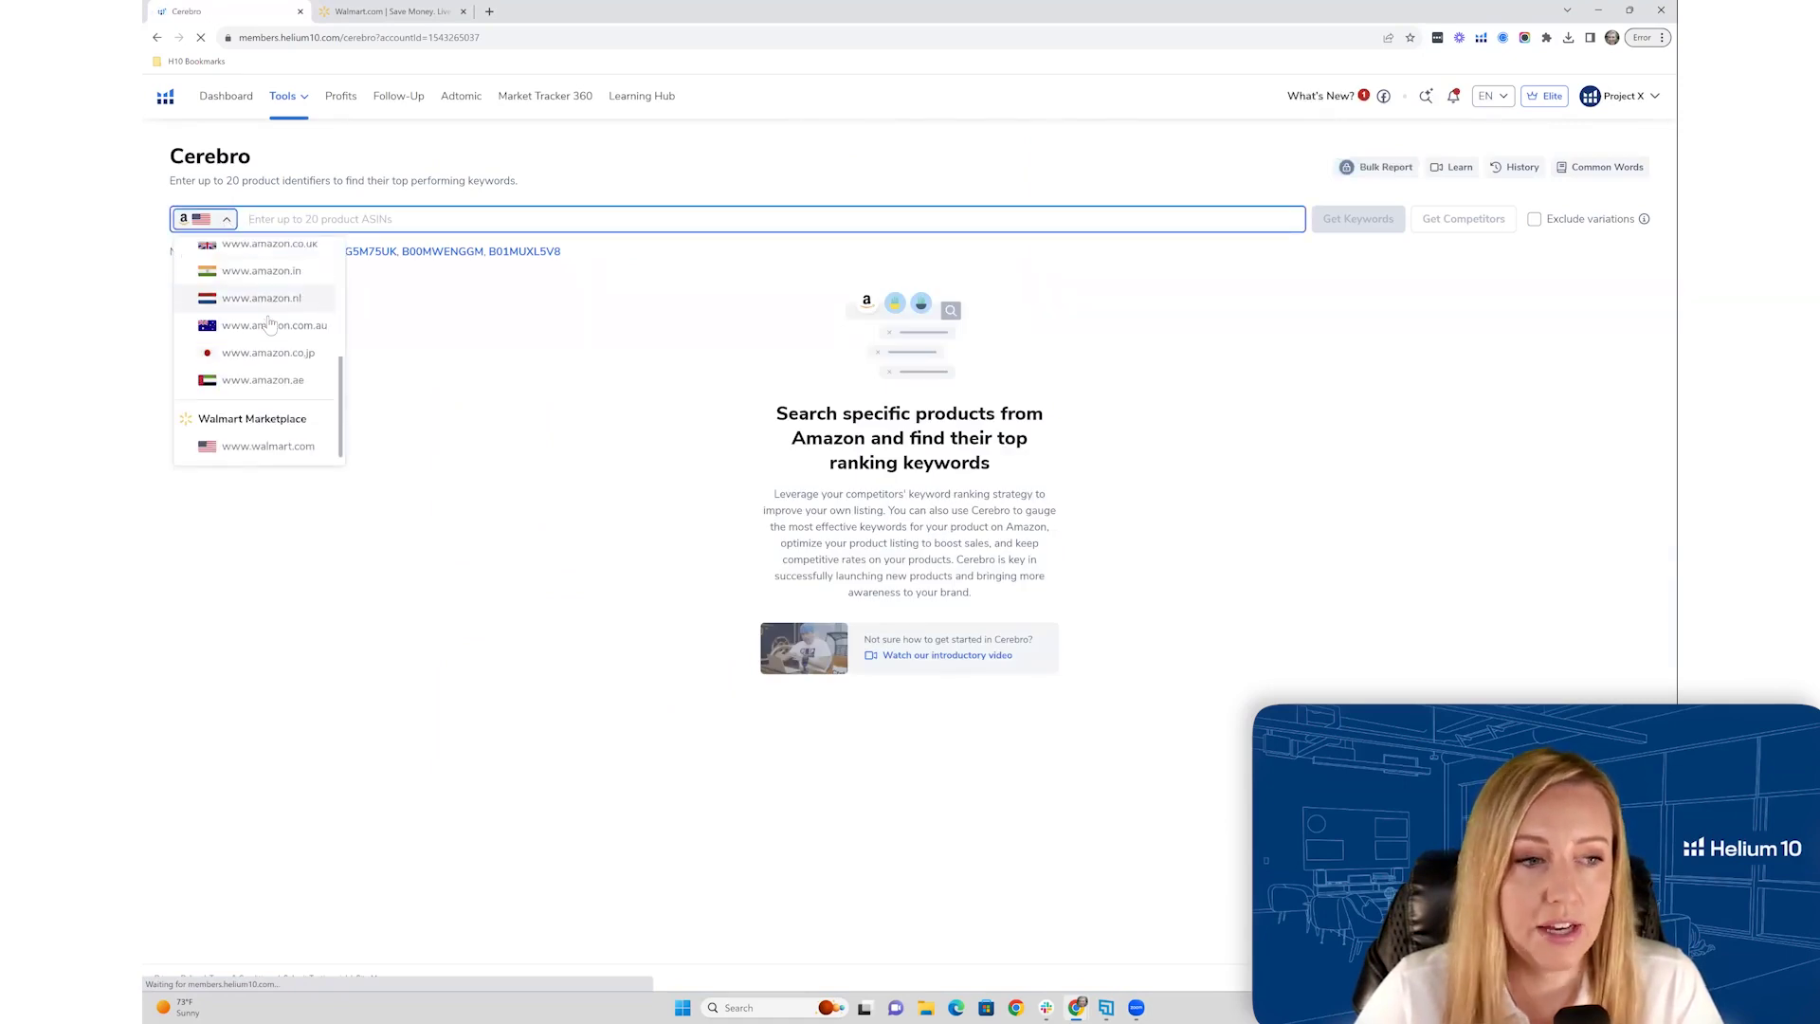
click(268, 447)
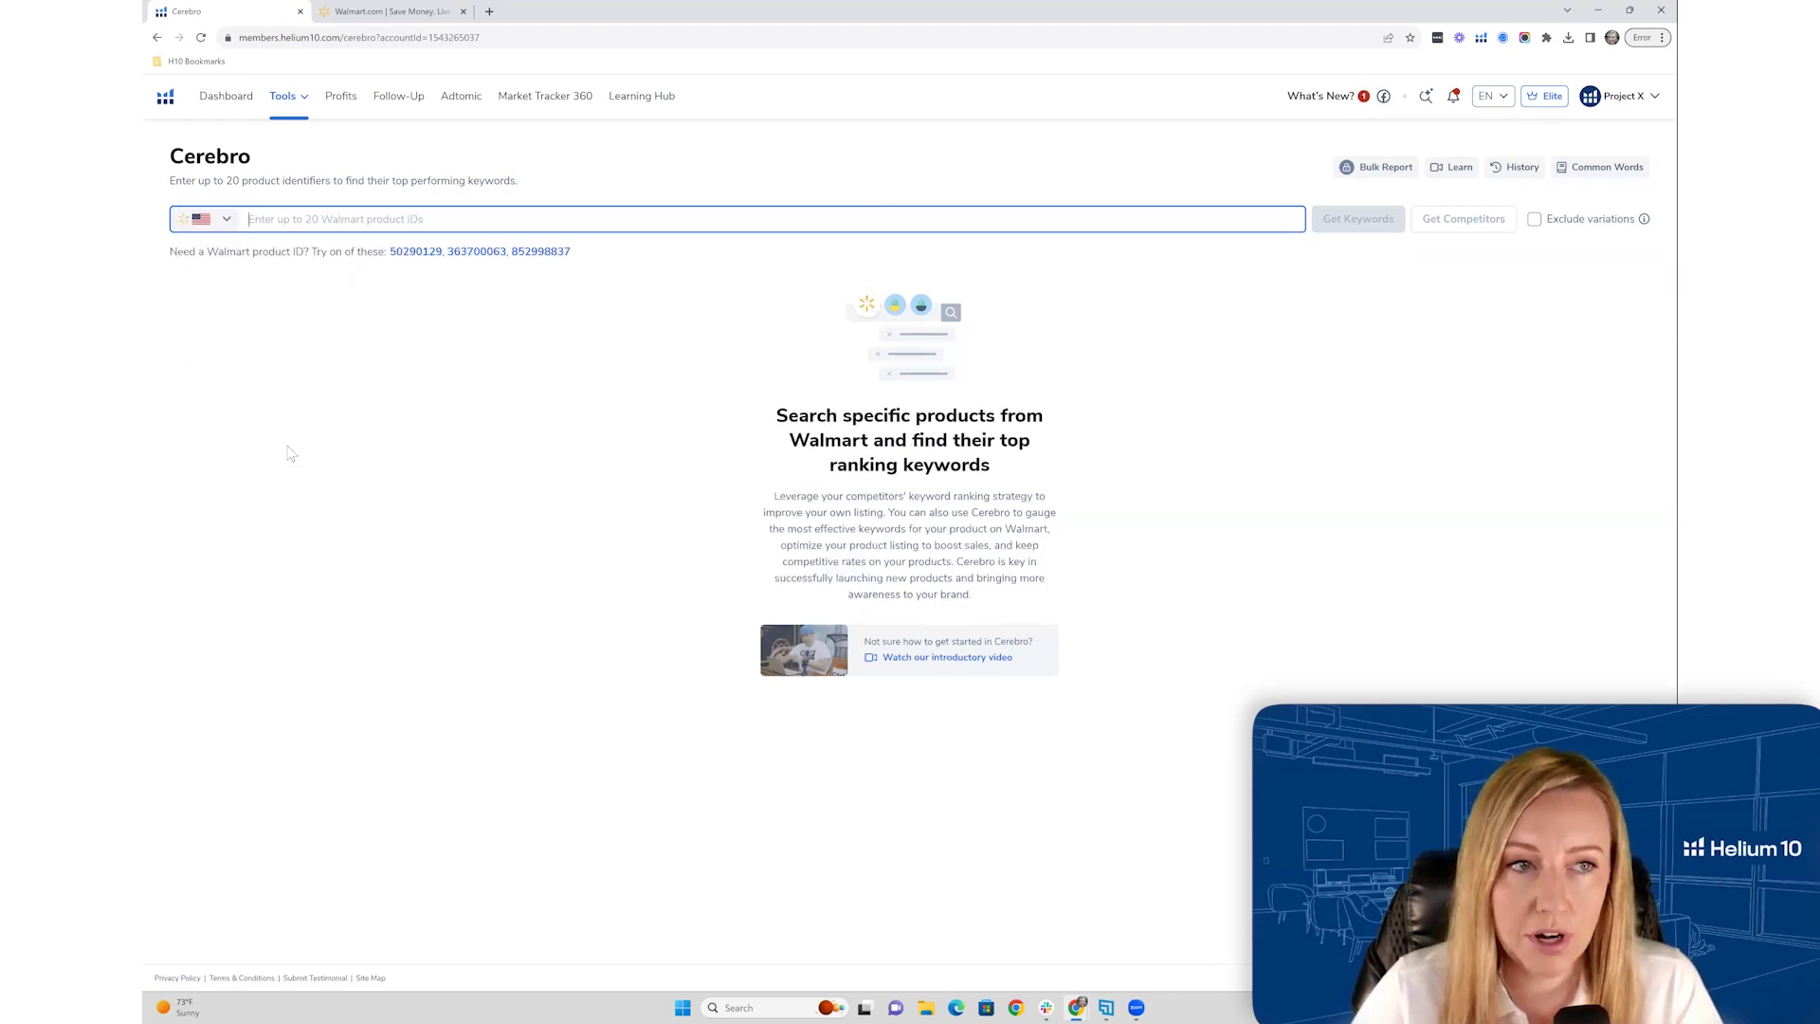
- Switch to the Walmart site and search for "garlic press"
click(404, 19)
click(514, 102)
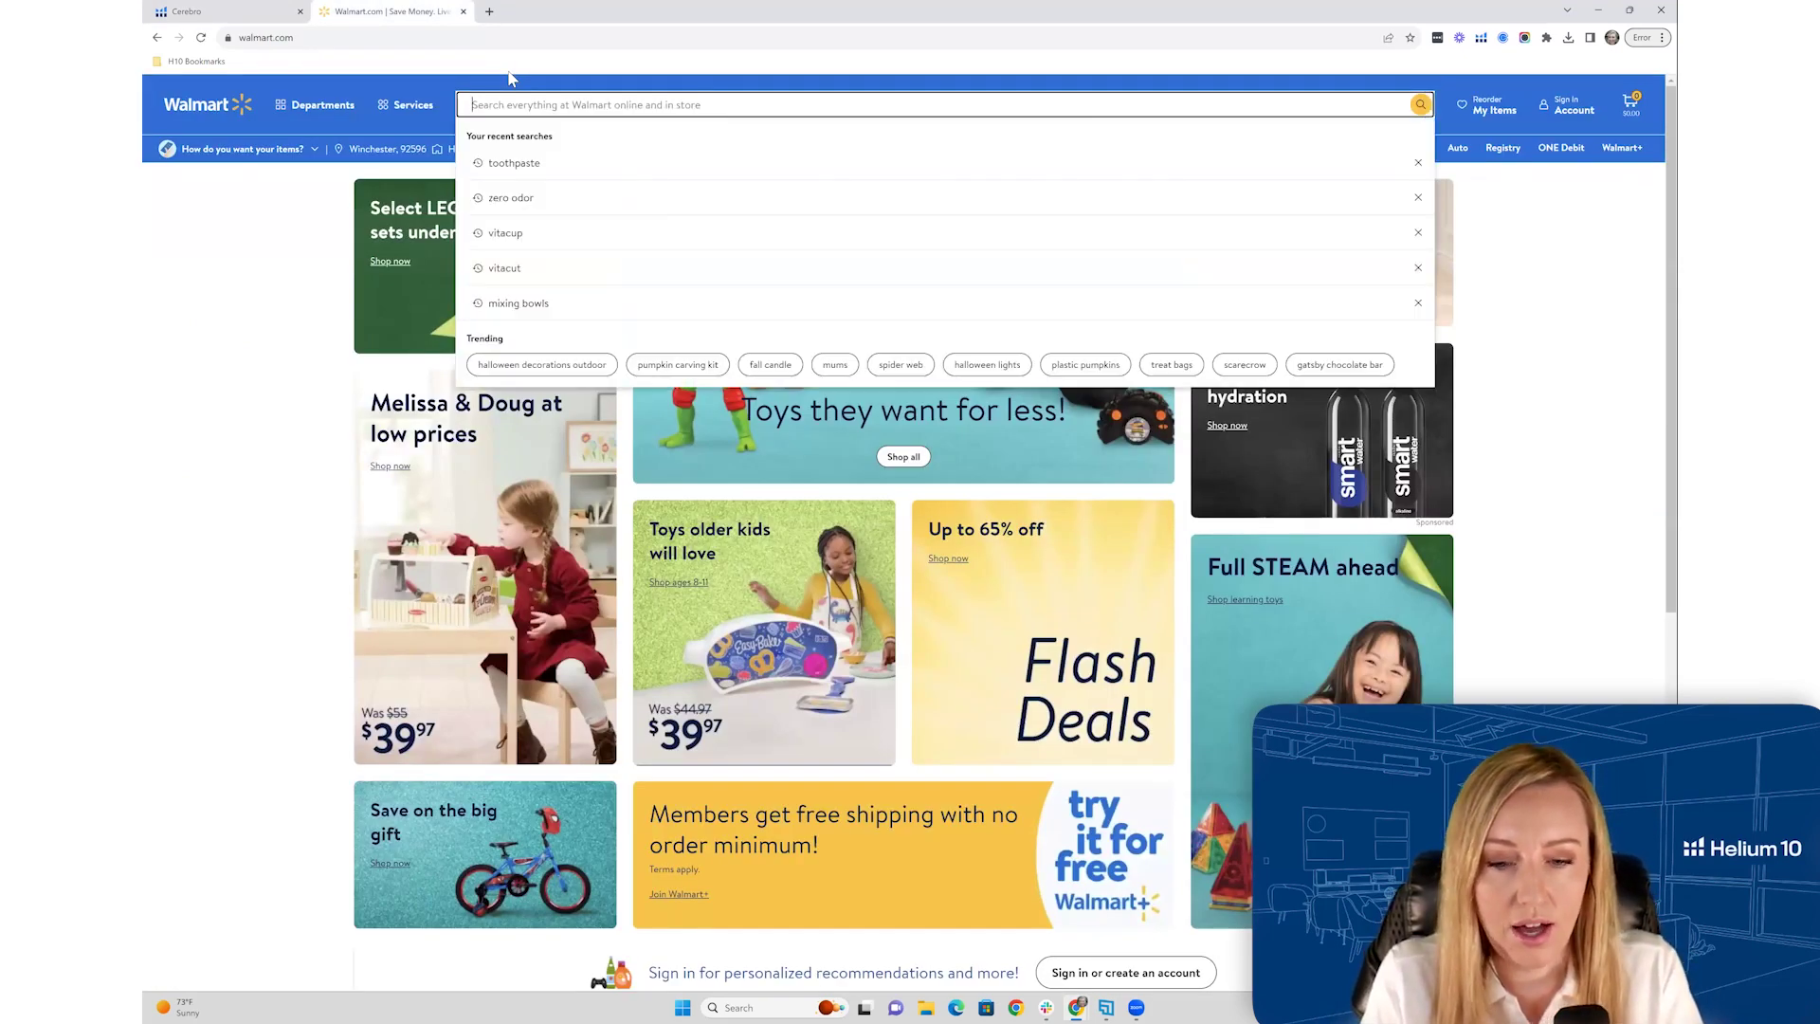
text(garlic press)
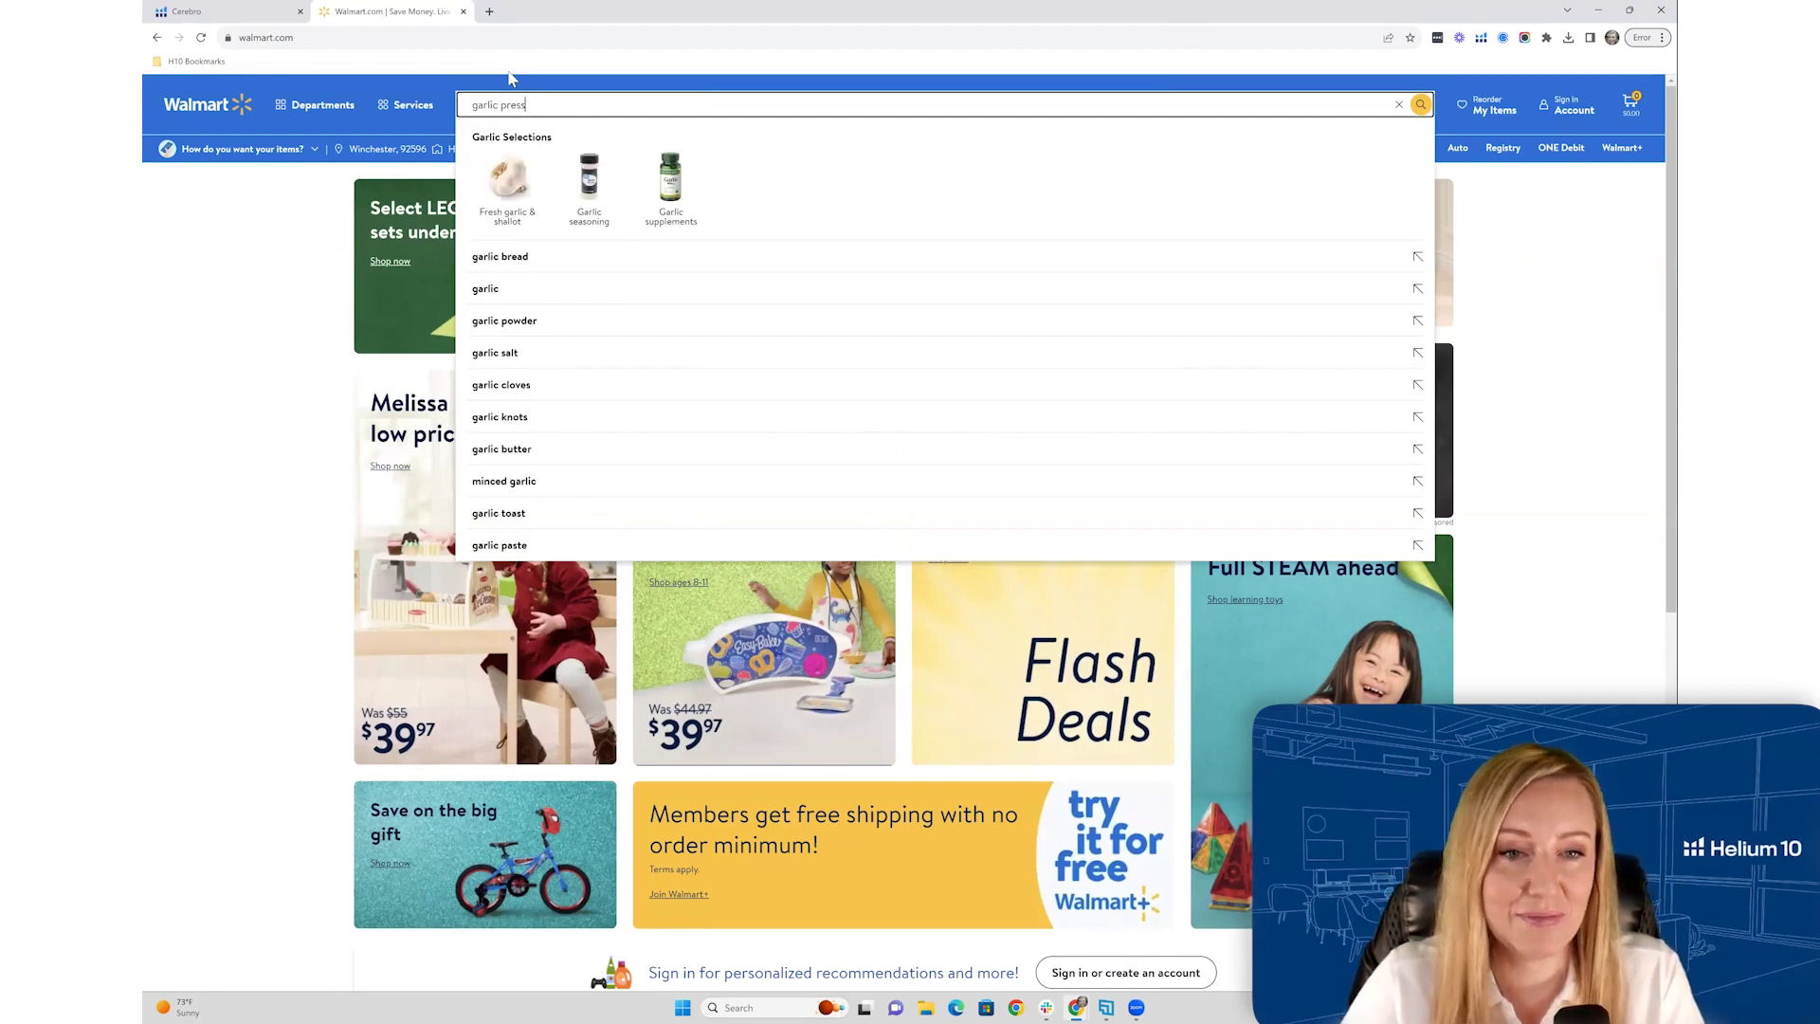
key(Return)
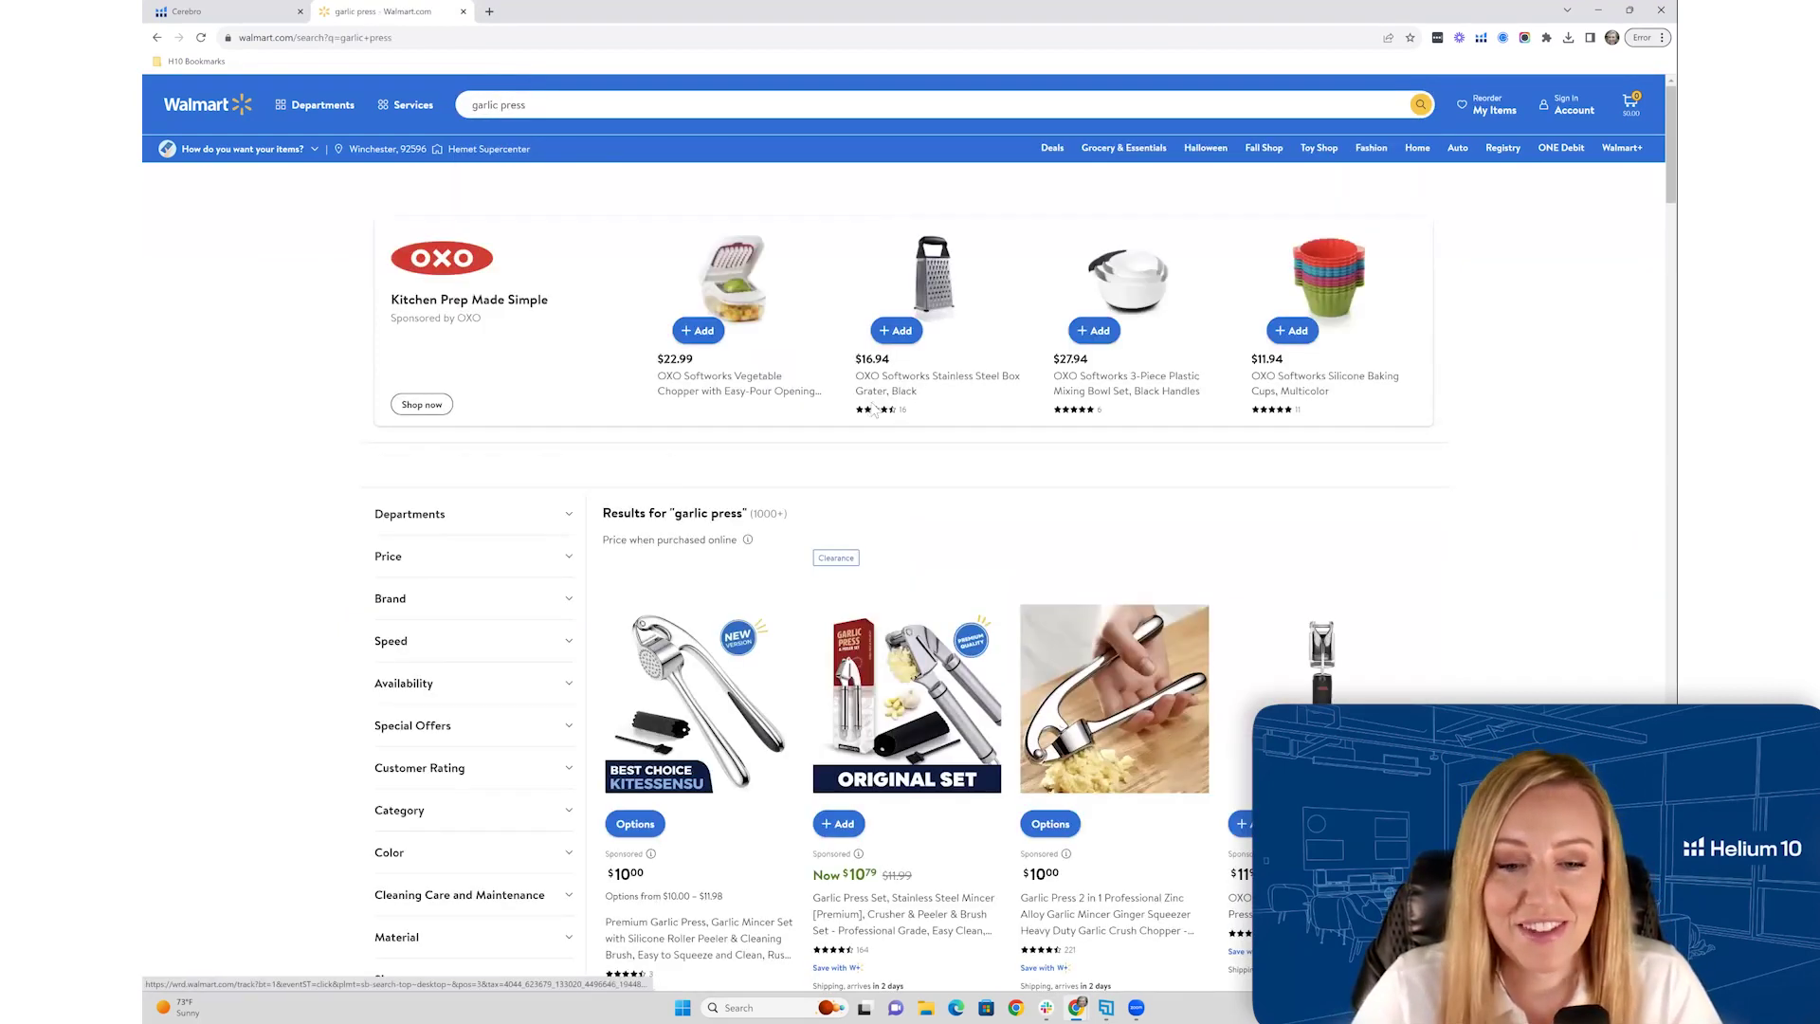
- Open the Mainstays 7 inch Ergonomic Lightweight Black Garlic Press listing and copy its product ID from the page address
scroll(874, 410, down, 2)
scroll(874, 410, down, 5)
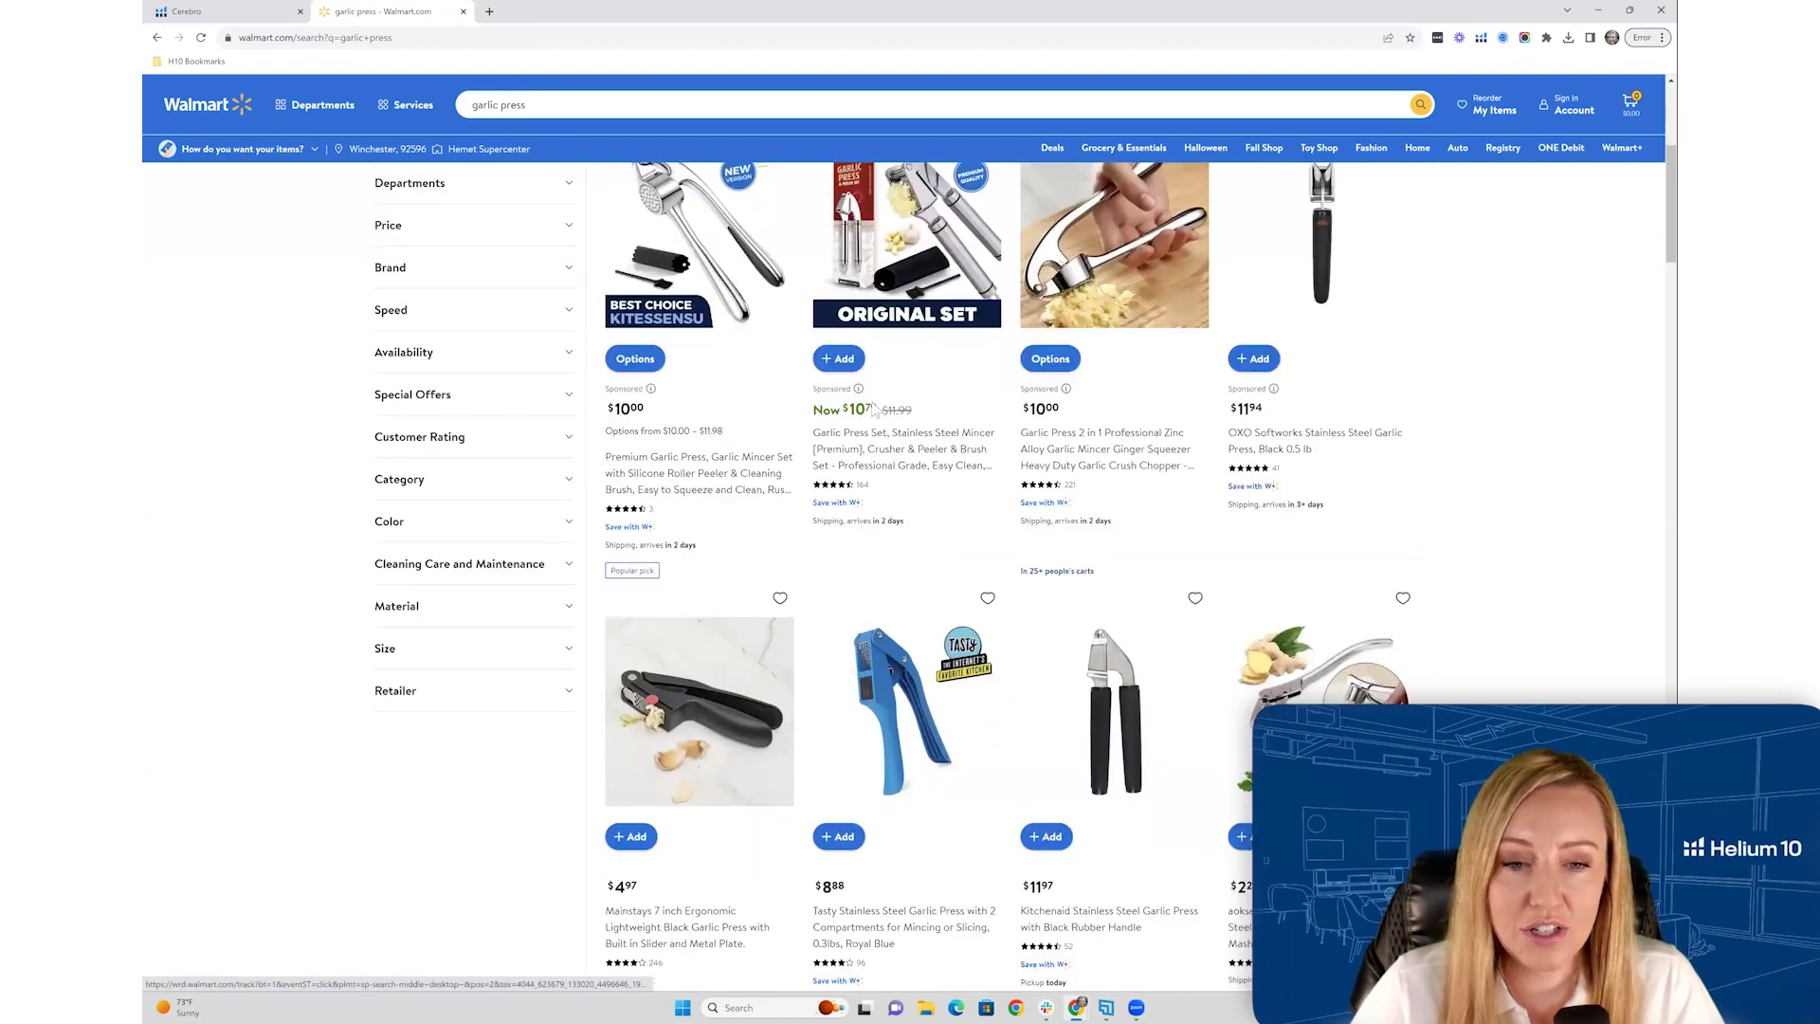
scroll(763, 610, up, 4)
scroll(633, 664, down, 4)
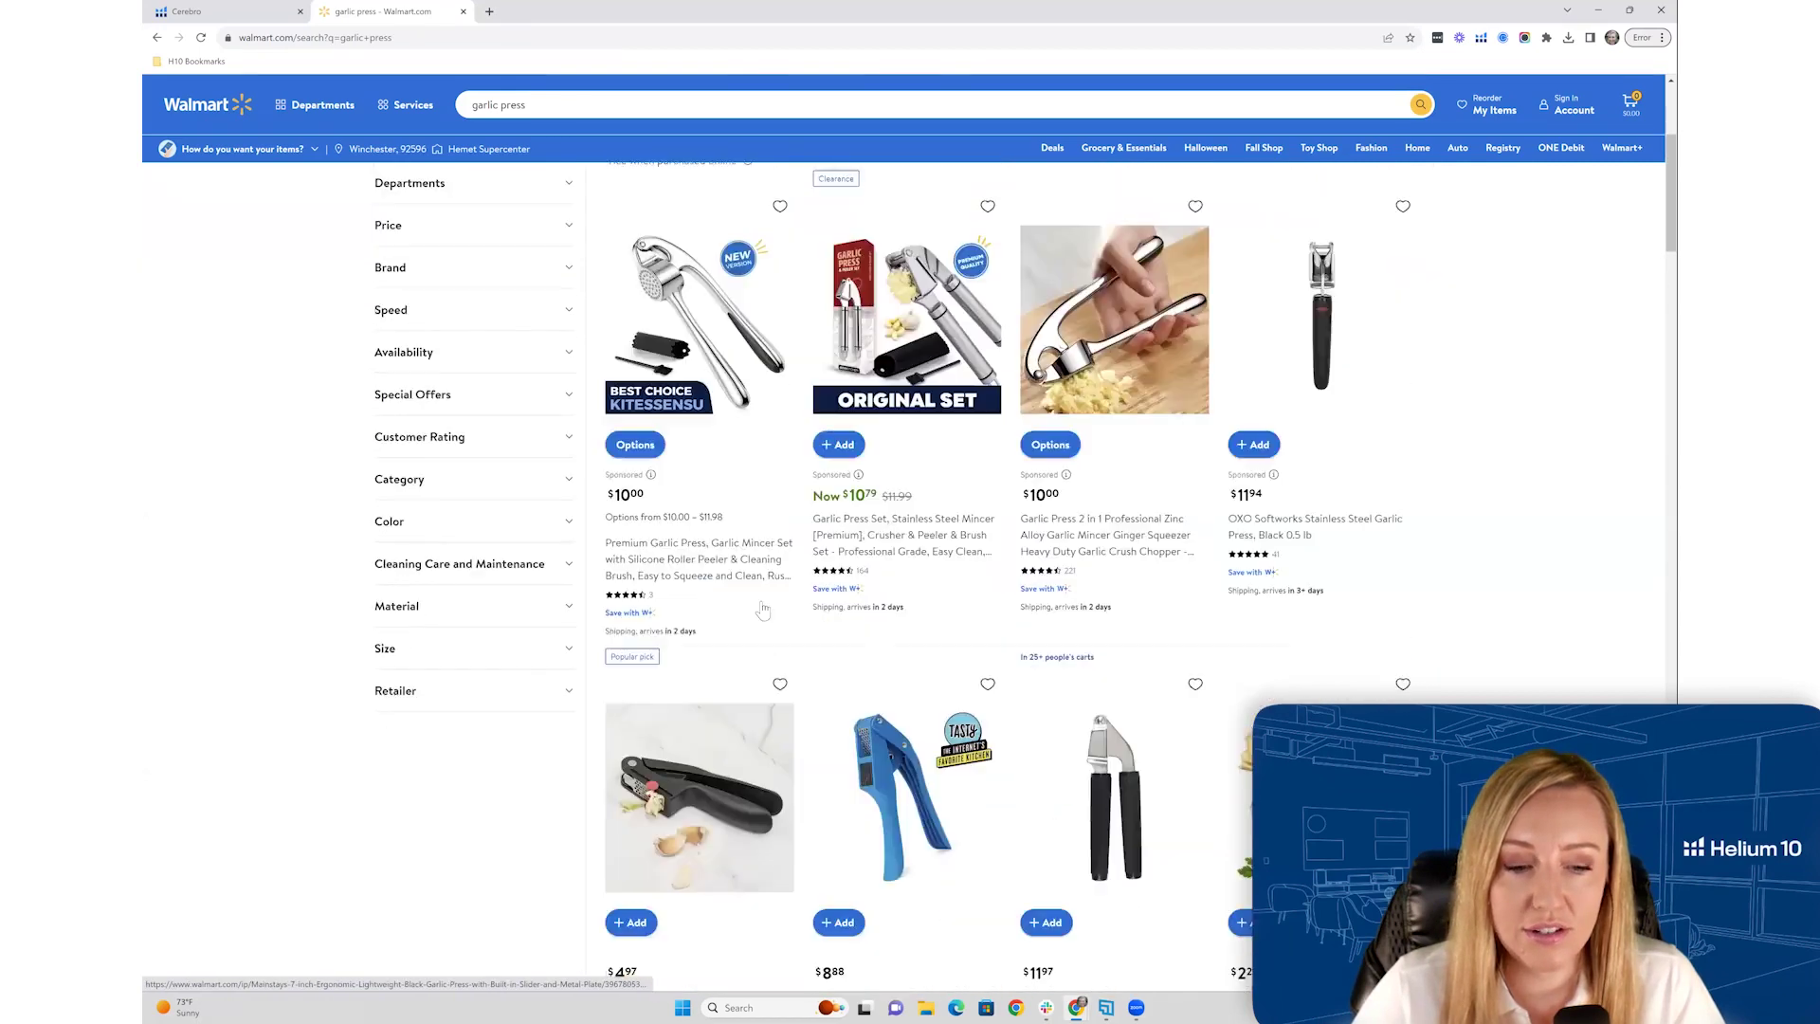
click(676, 621)
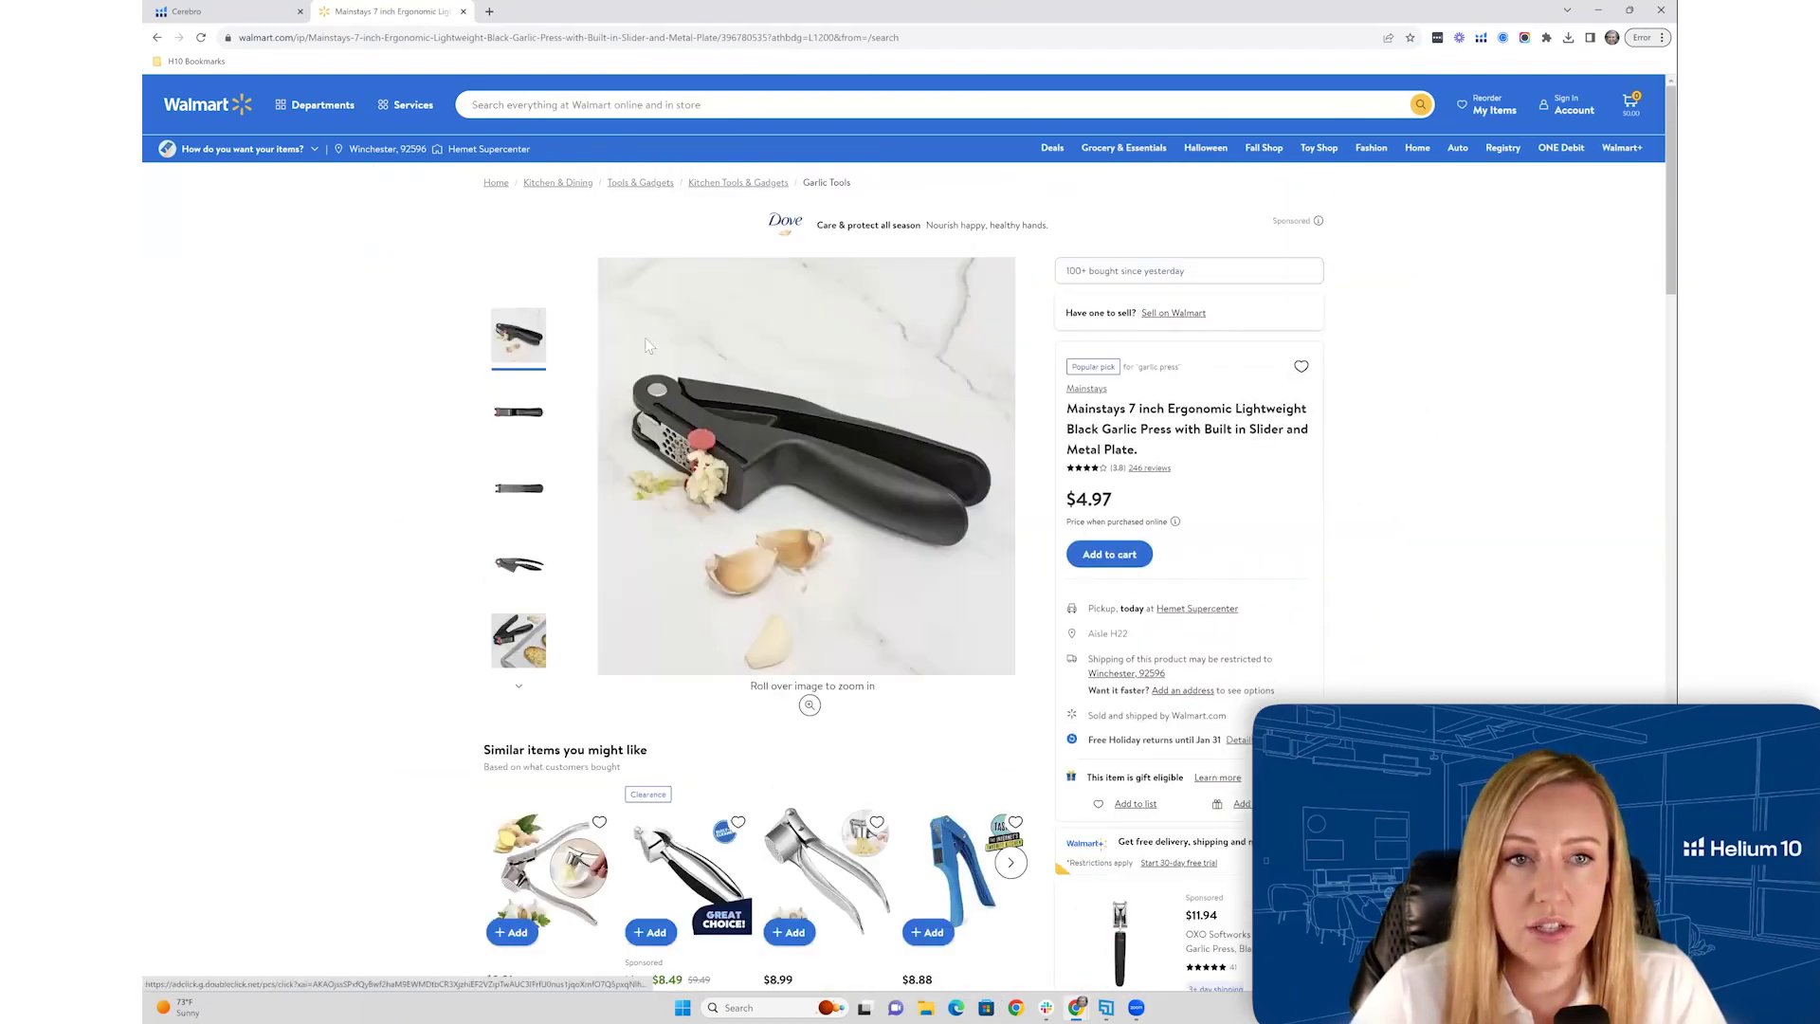
drag(723, 37, 768, 38)
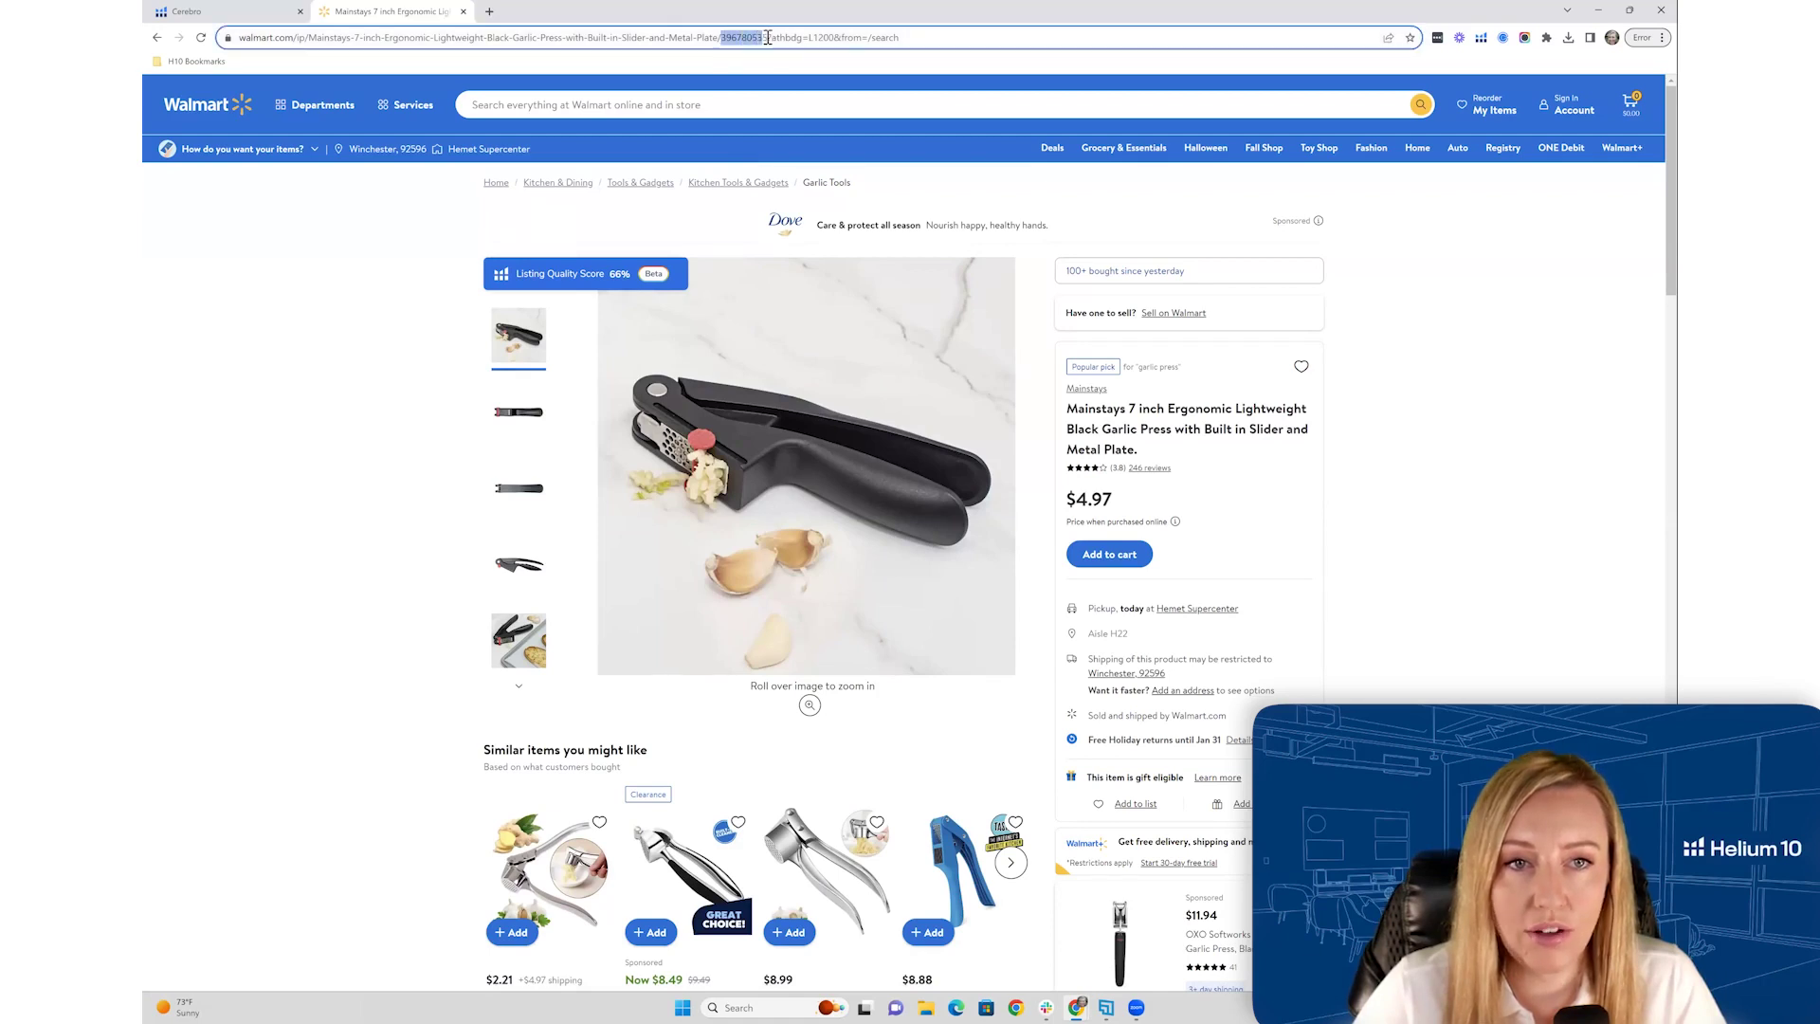
right_click(790, 38)
click(821, 118)
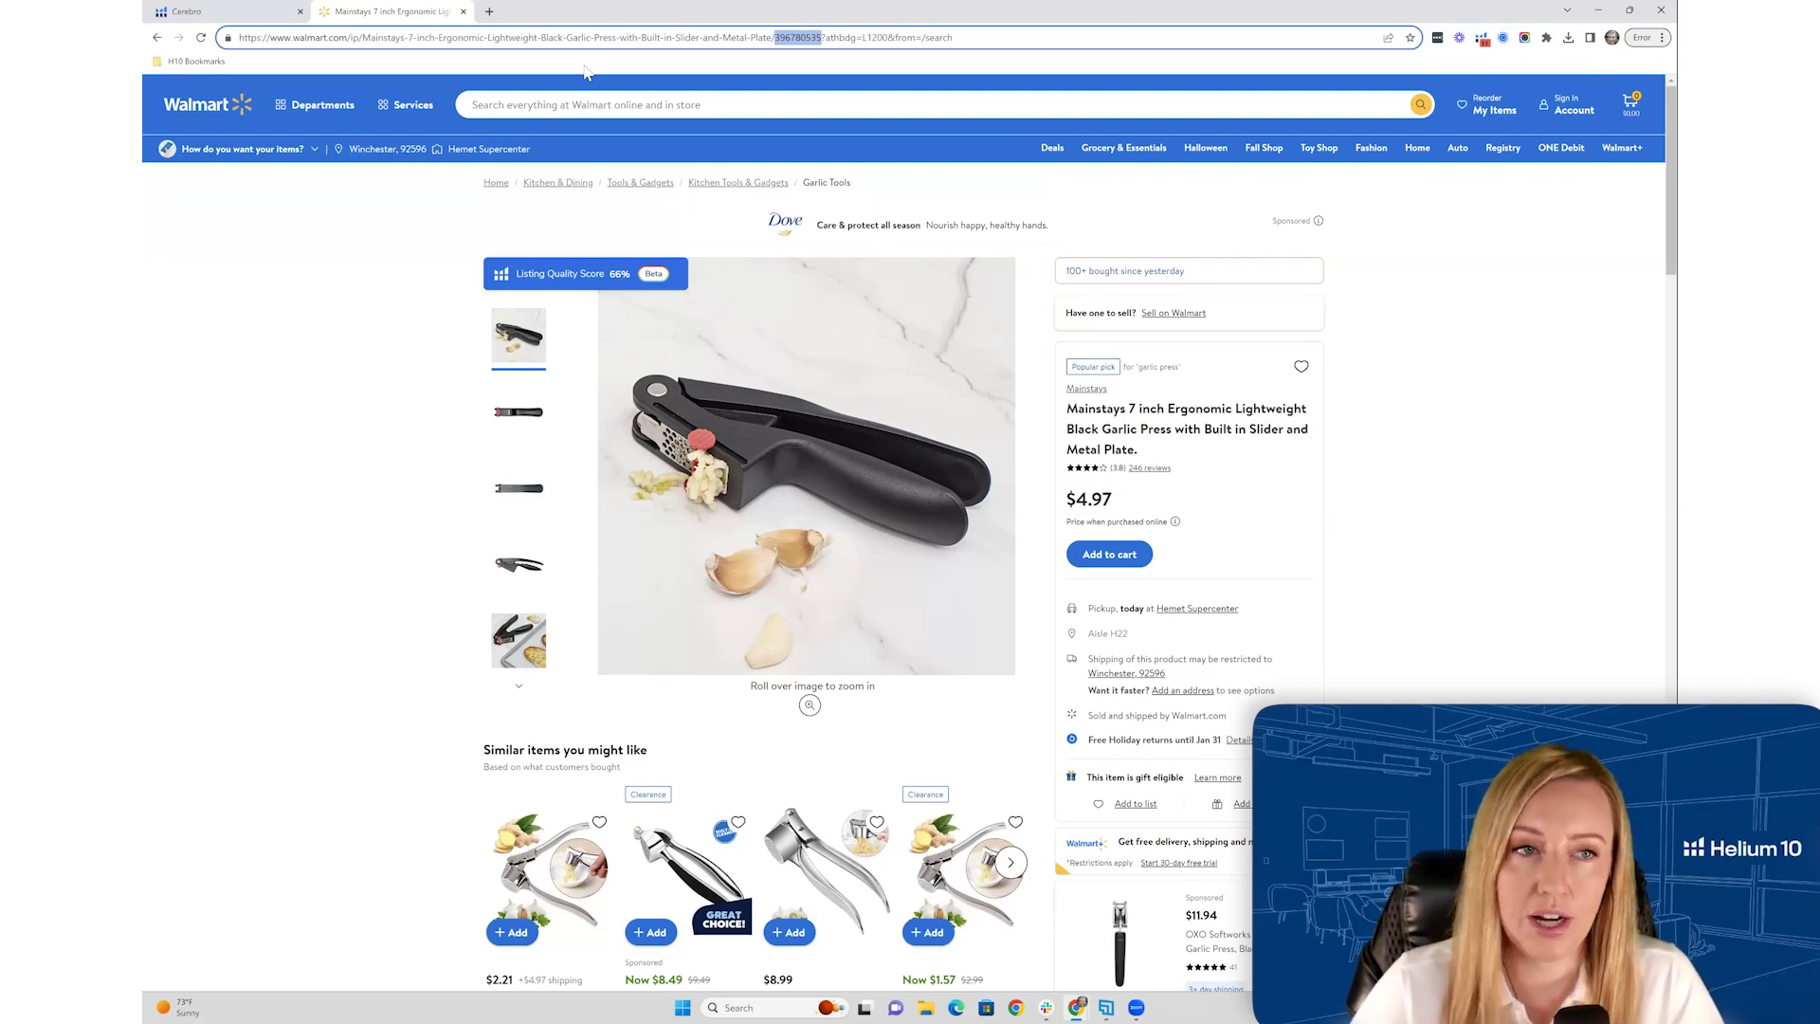
- Switch back to Cerebro, enter the copied Walmart product ID 396780535 and get its keywords
click(204, 13)
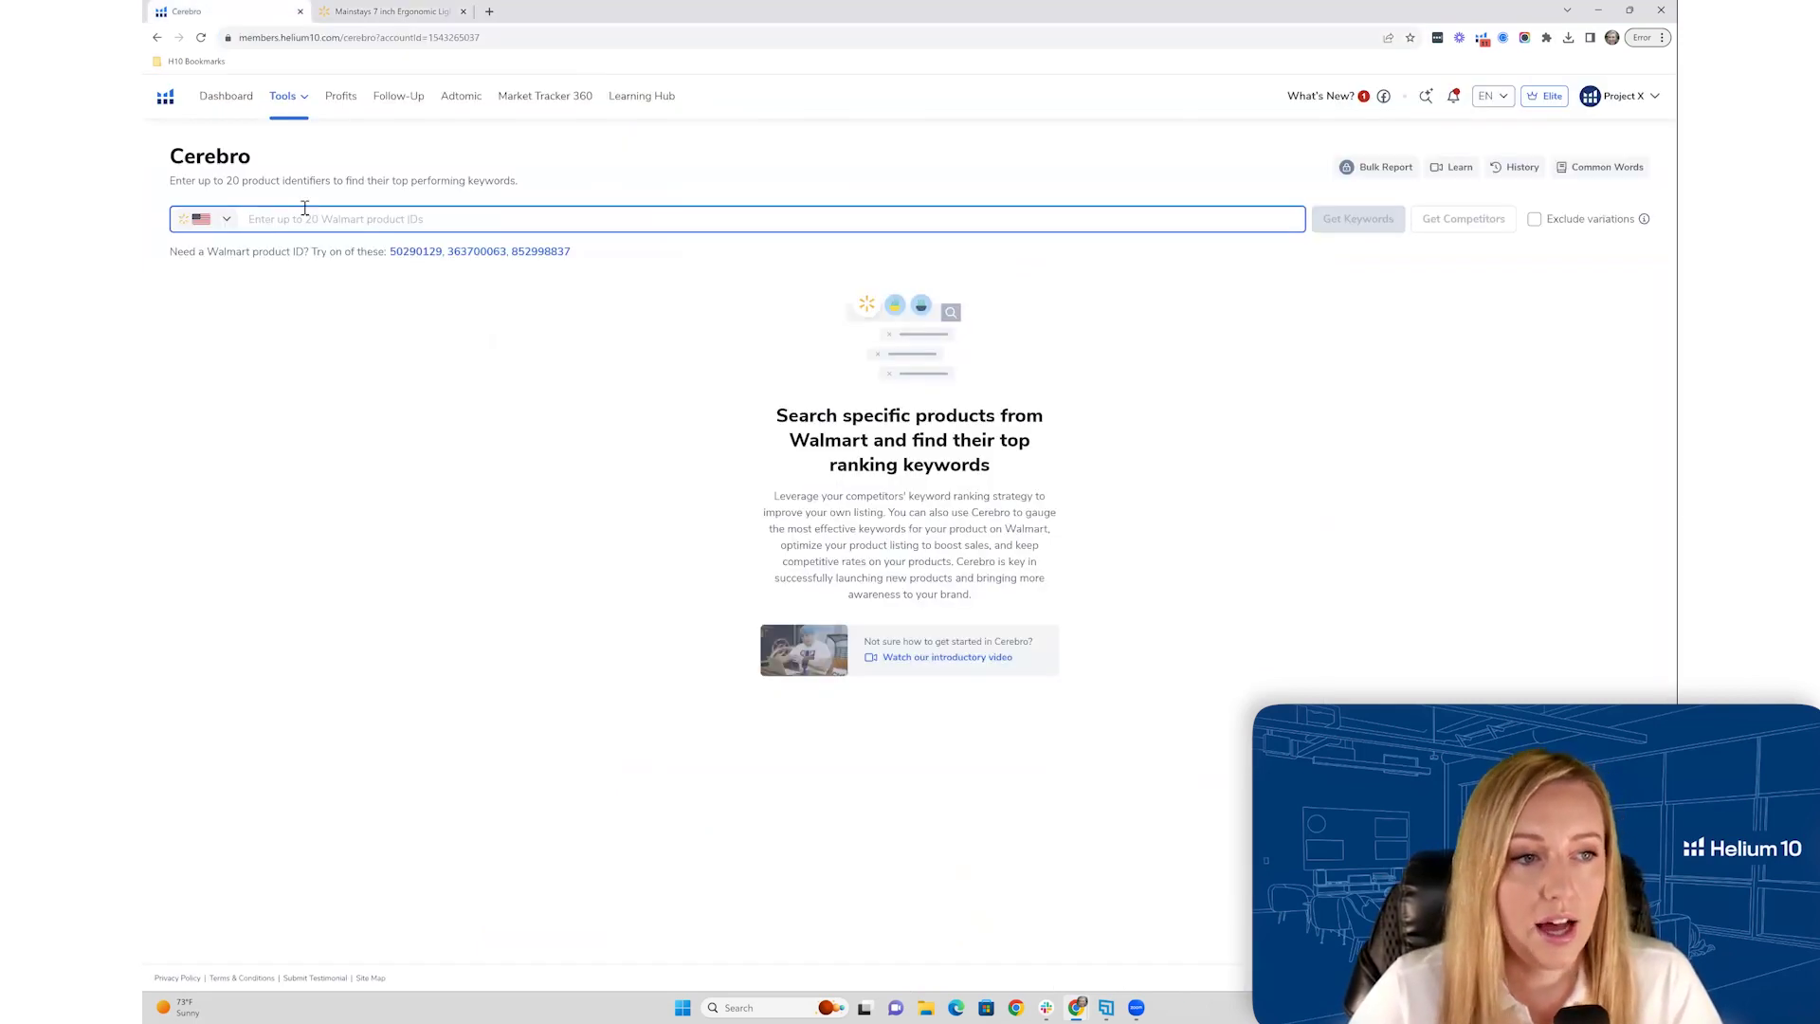
right_click(274, 225)
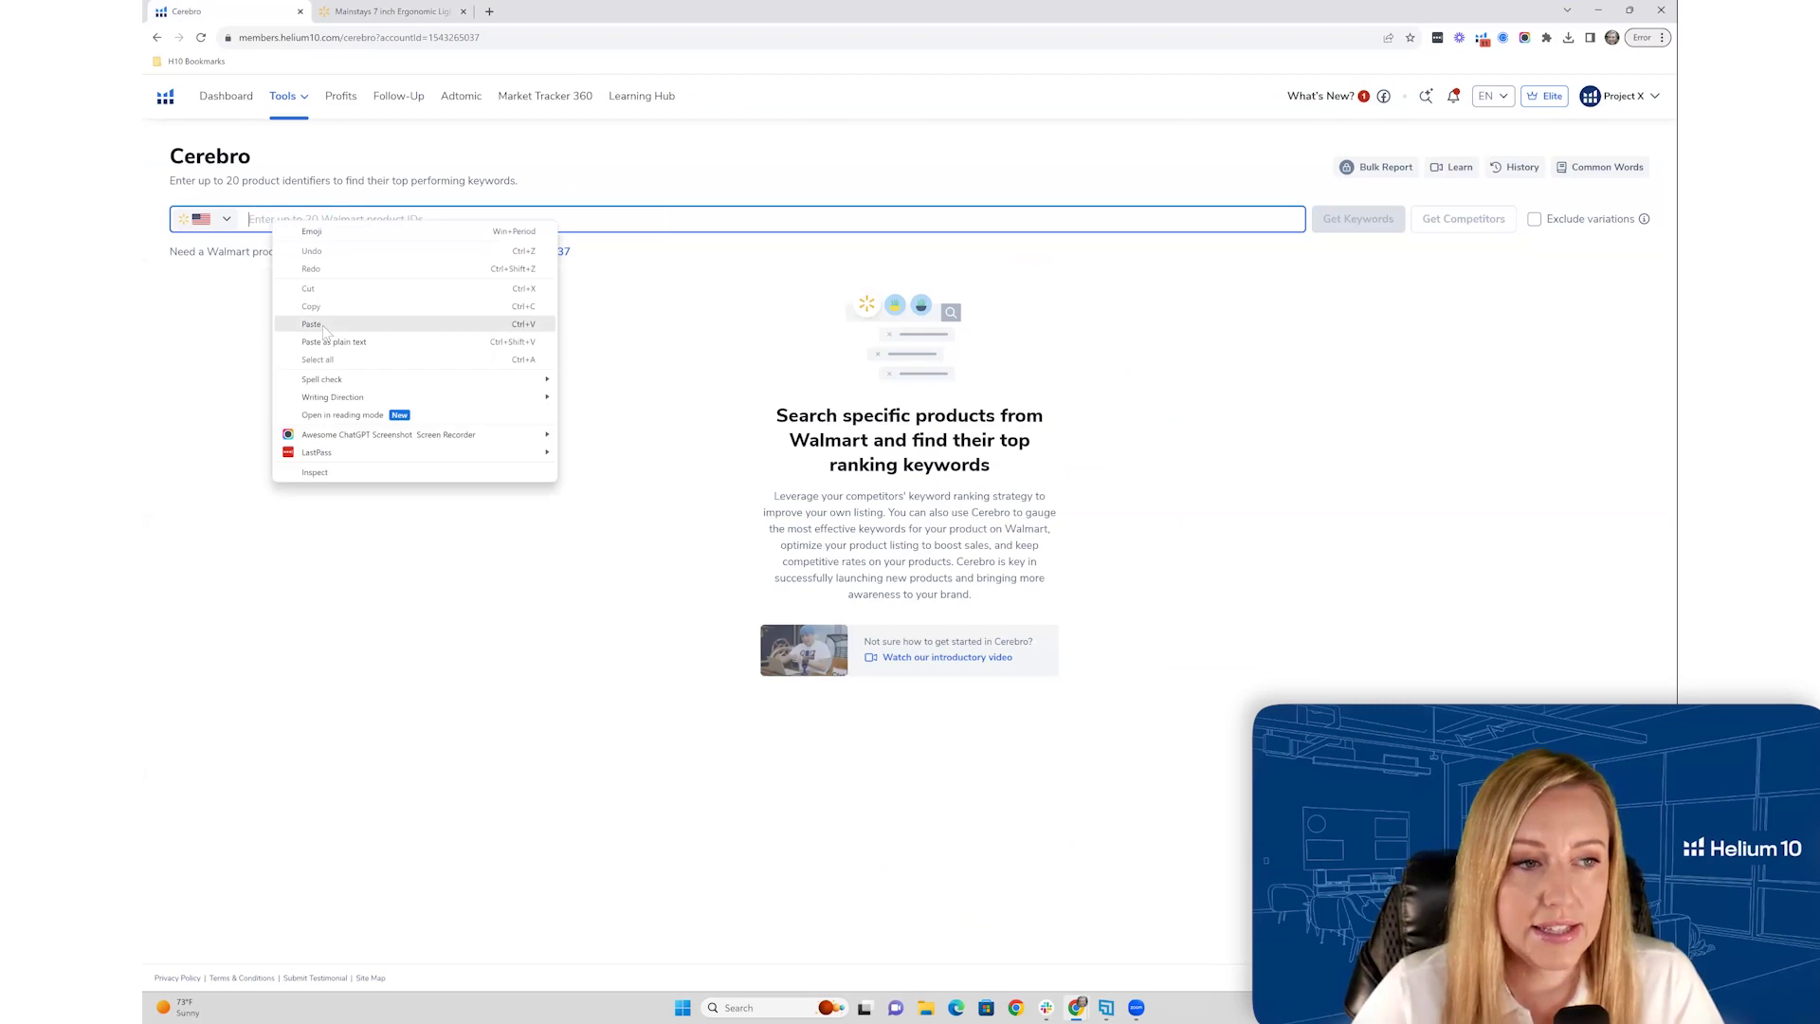
click(312, 324)
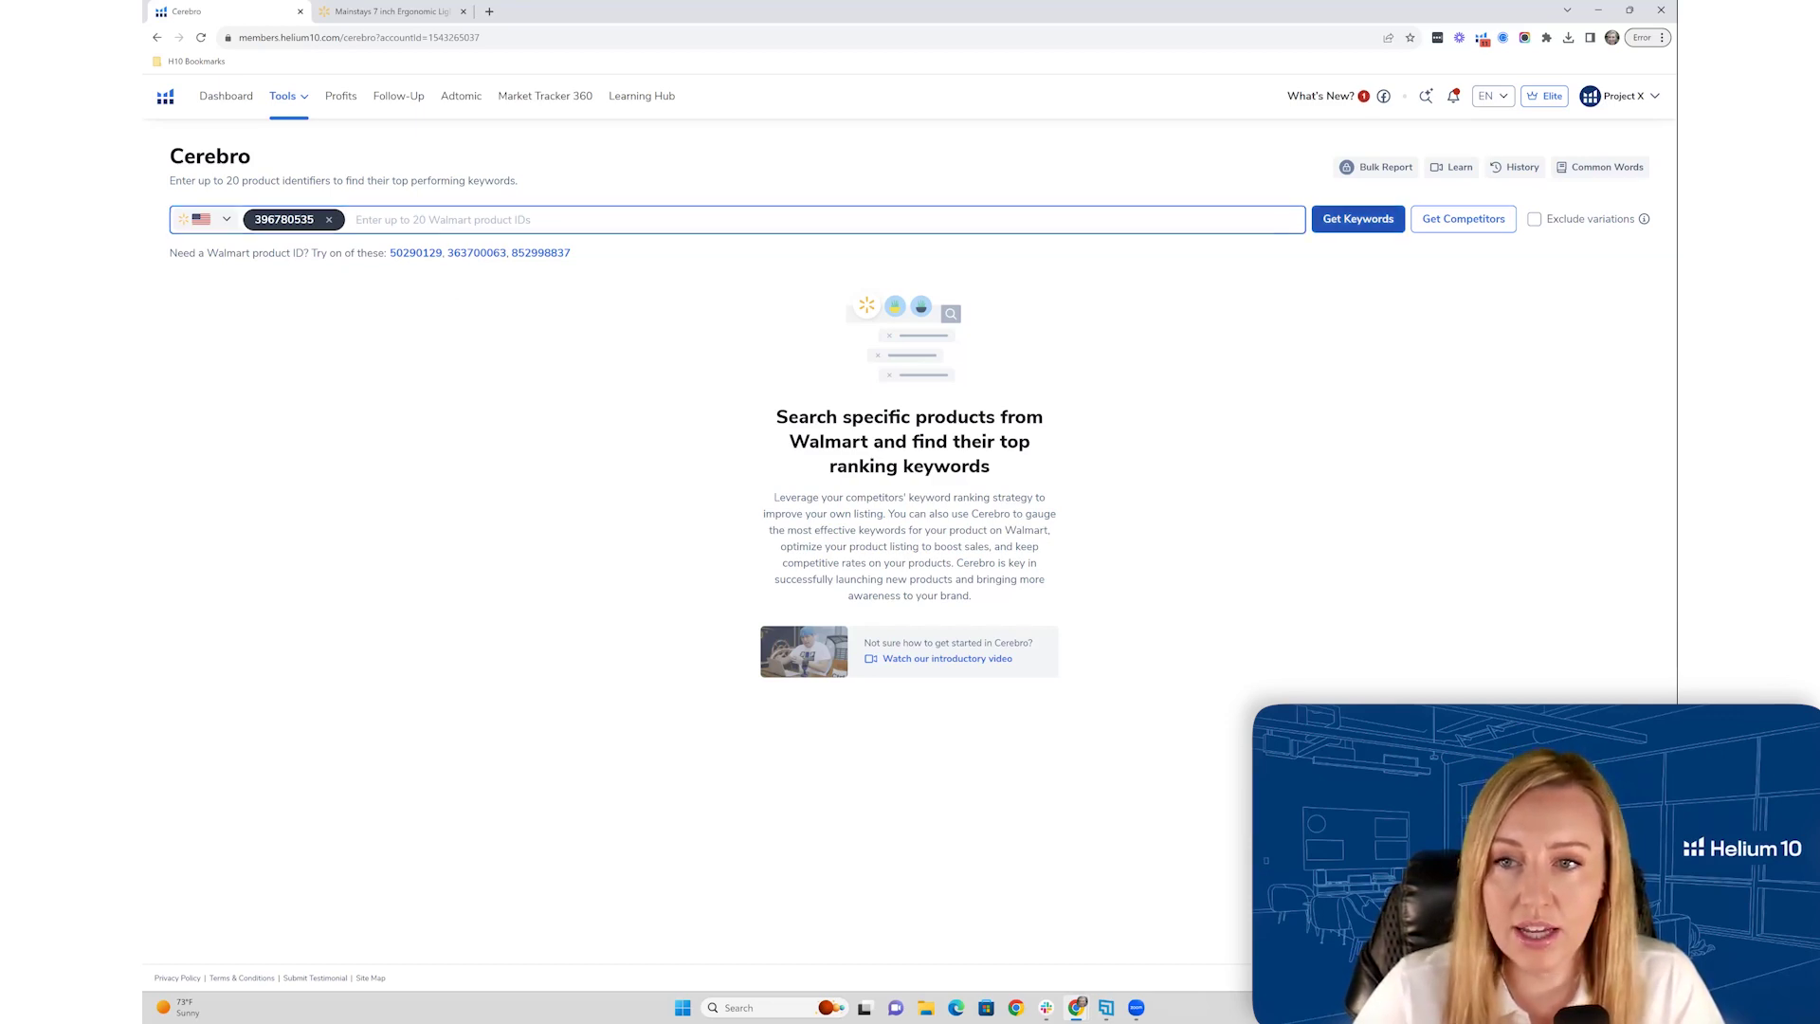
click(1358, 219)
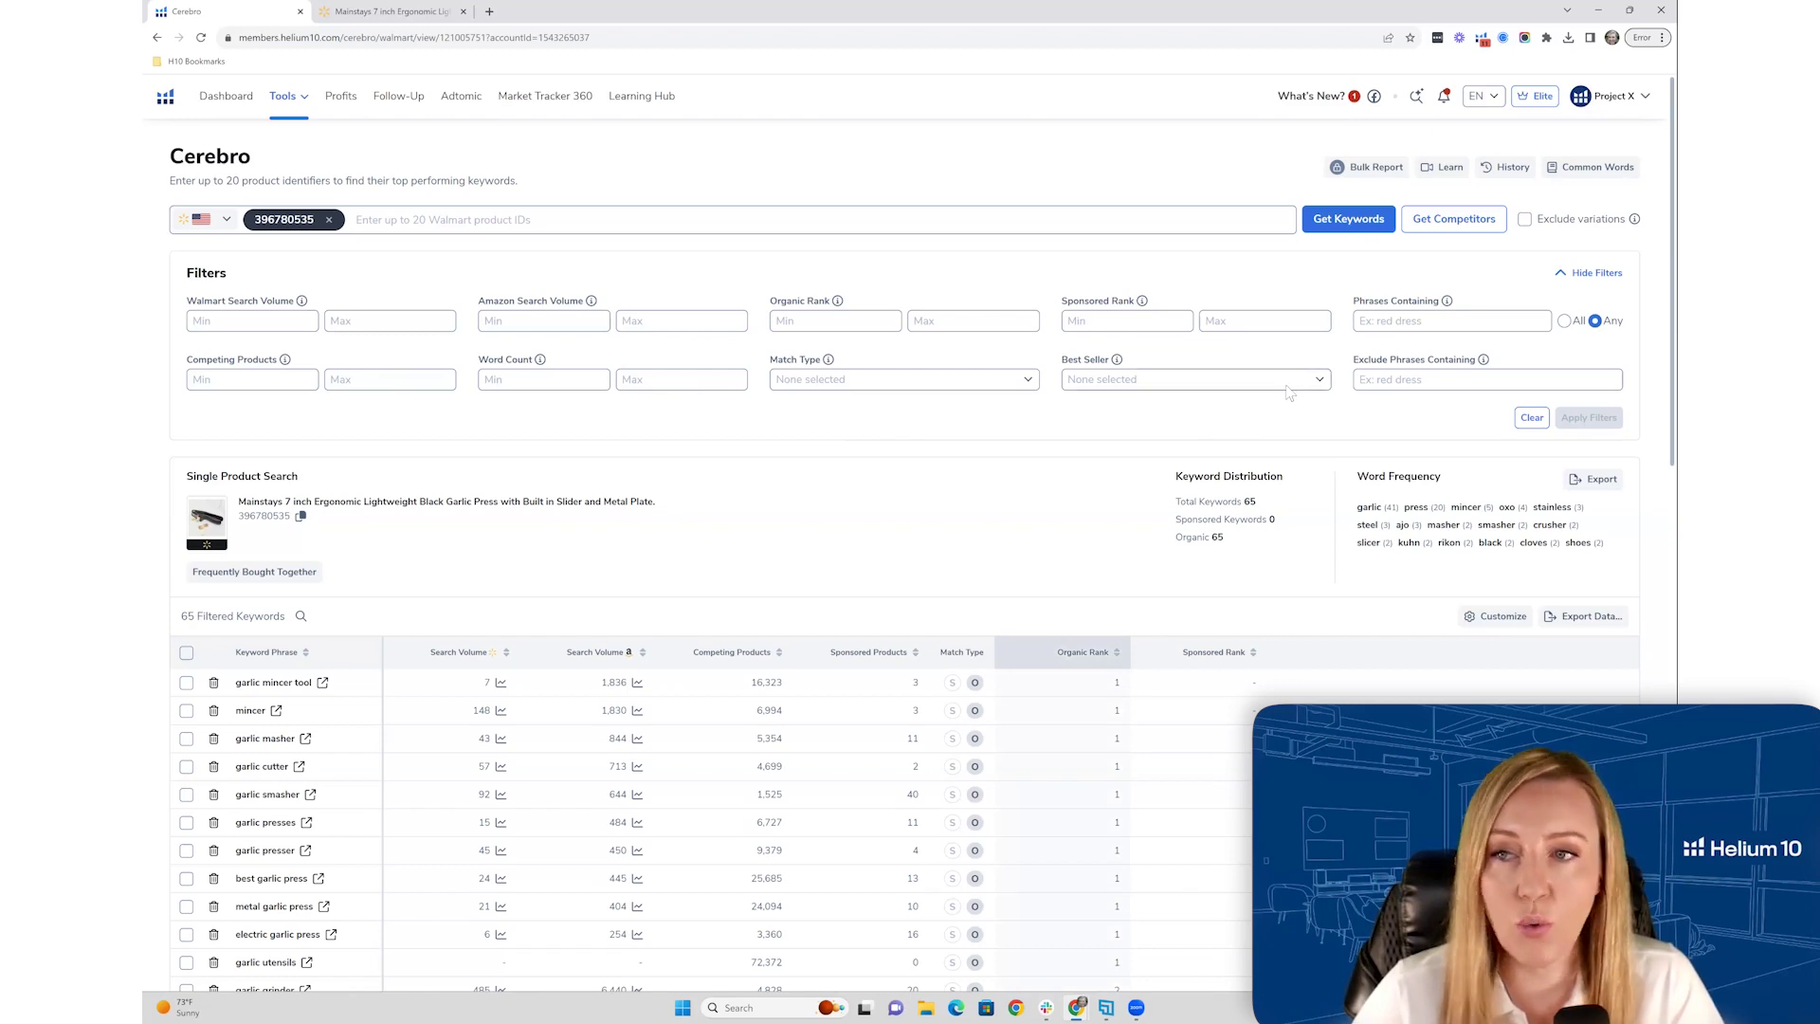
- Look through the keyword results, try filtering them to phrases containing "garlic", and clear the filter
scroll(1117, 491, down, 3)
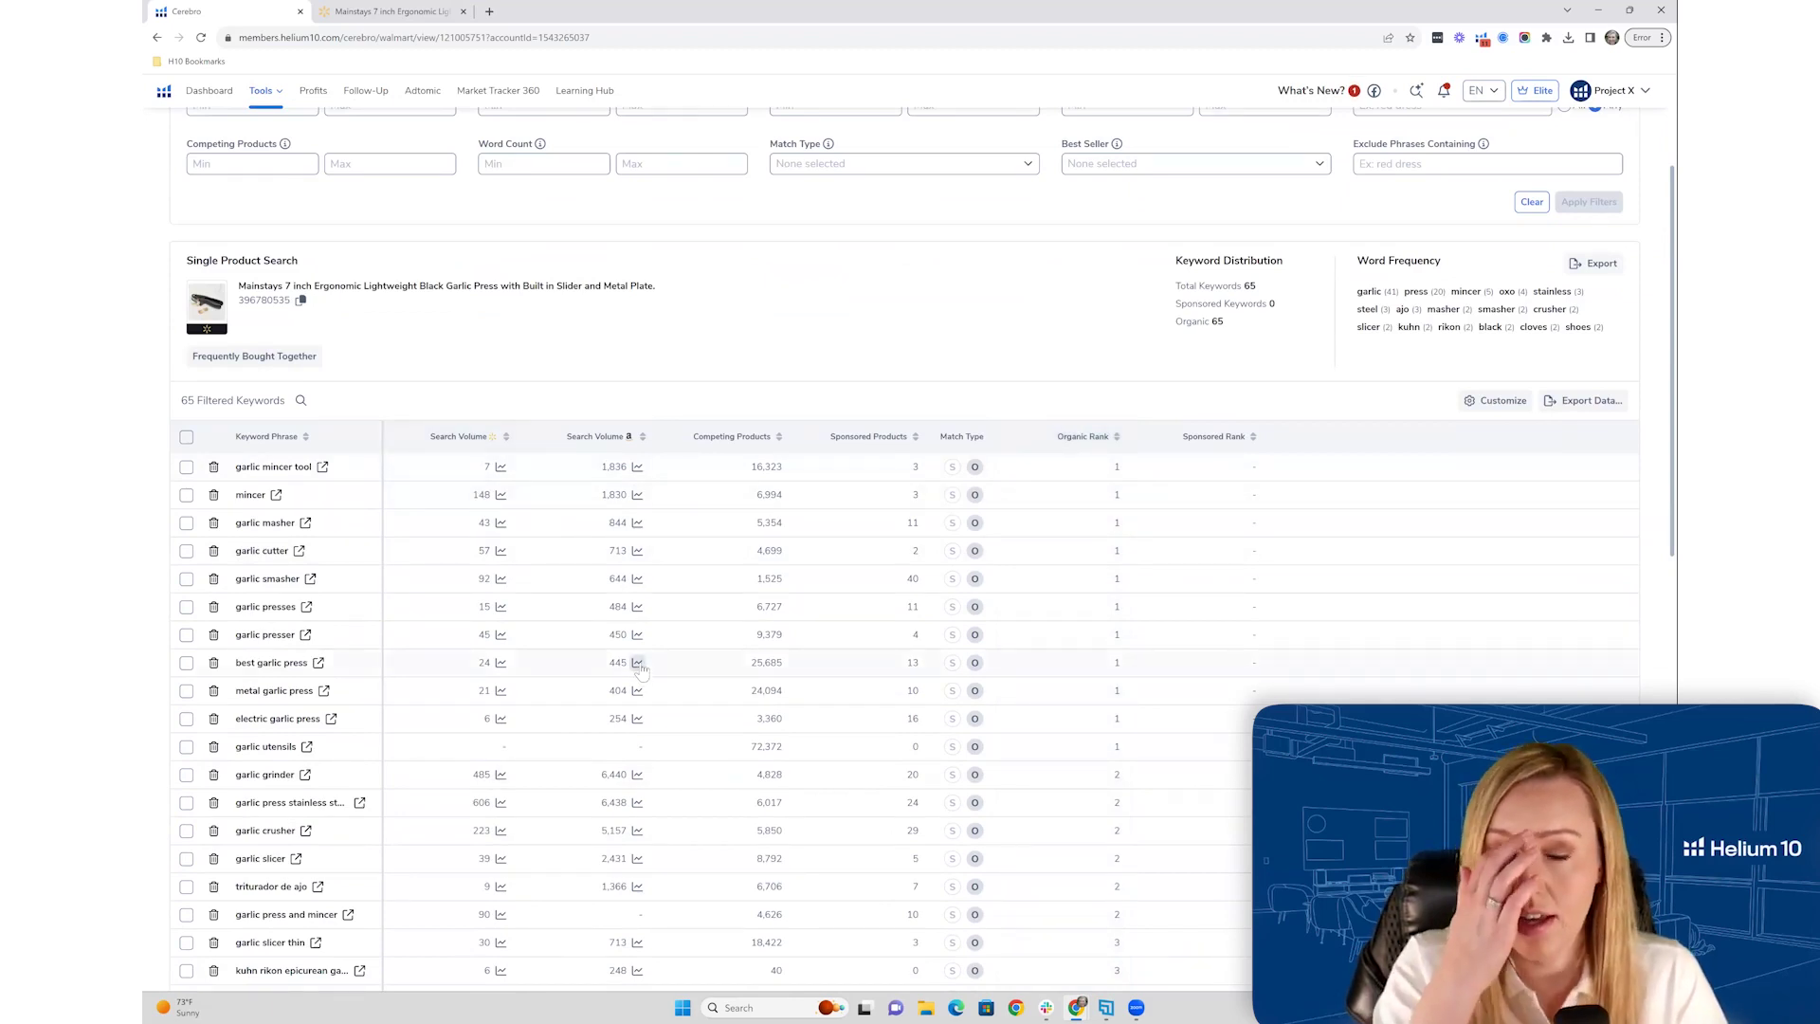
scroll(641, 669, up, 3)
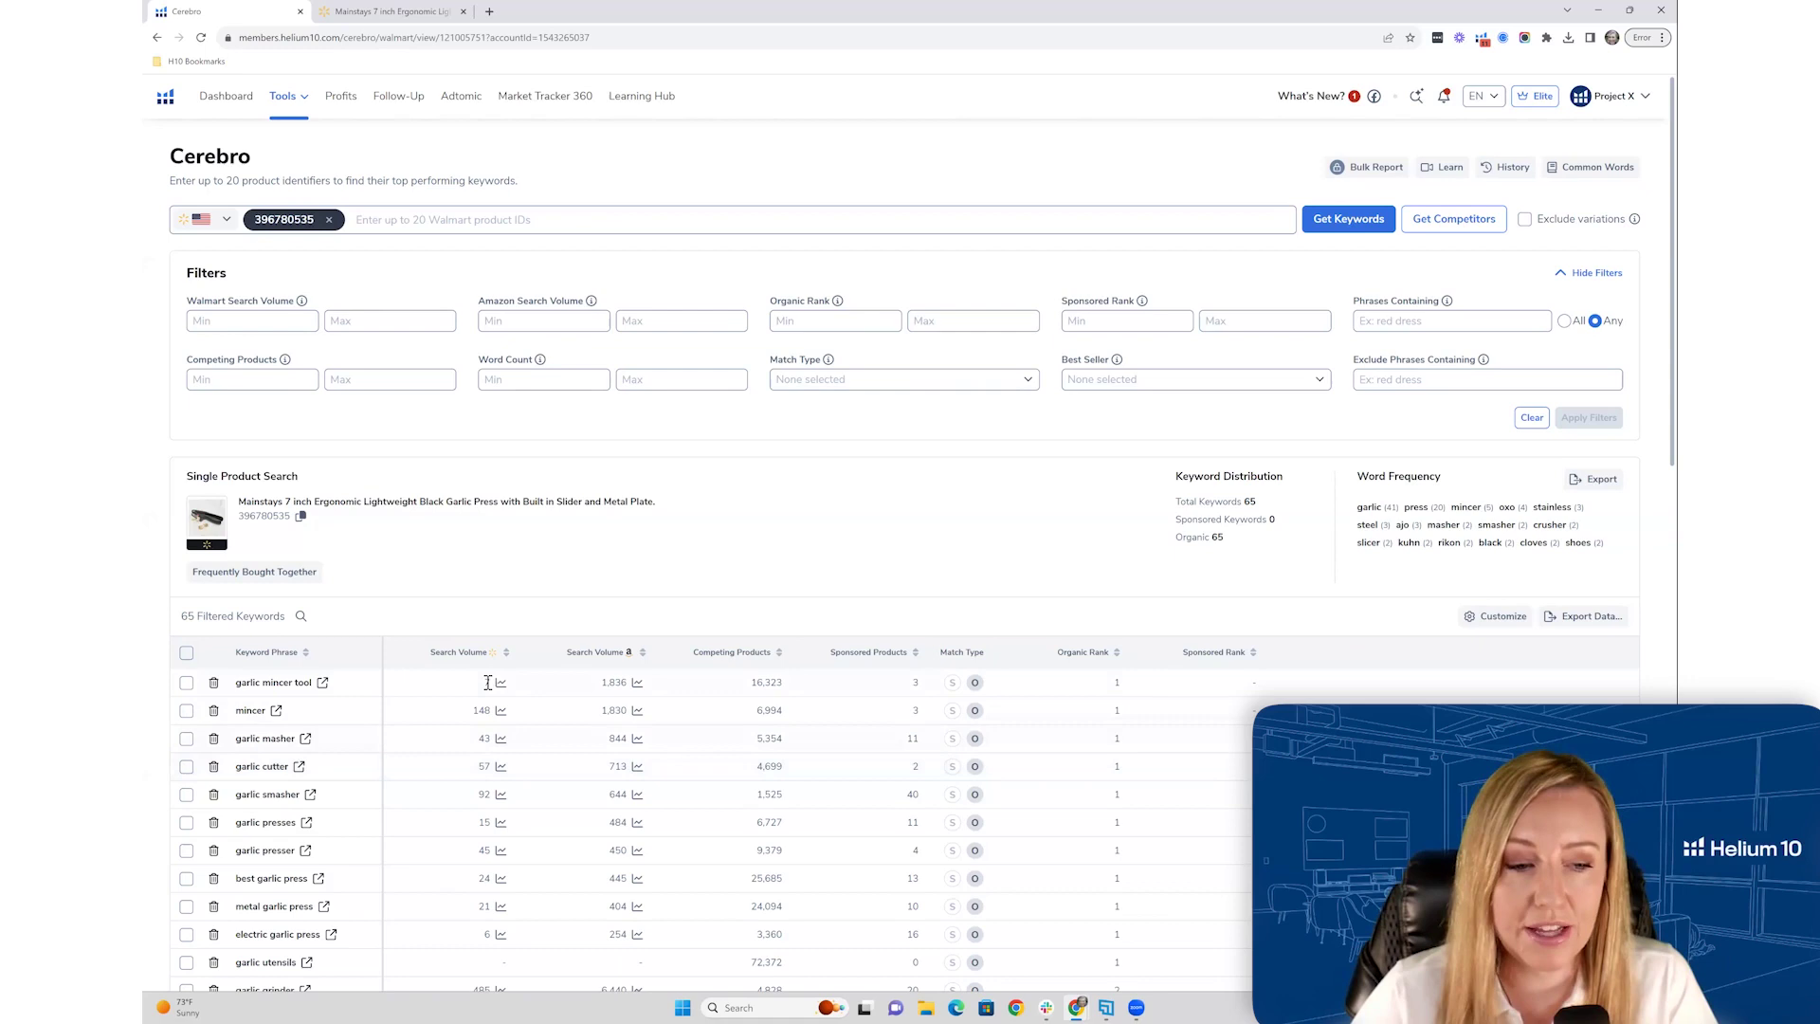
scroll(493, 716, down, 1)
scroll(495, 718, up, 1)
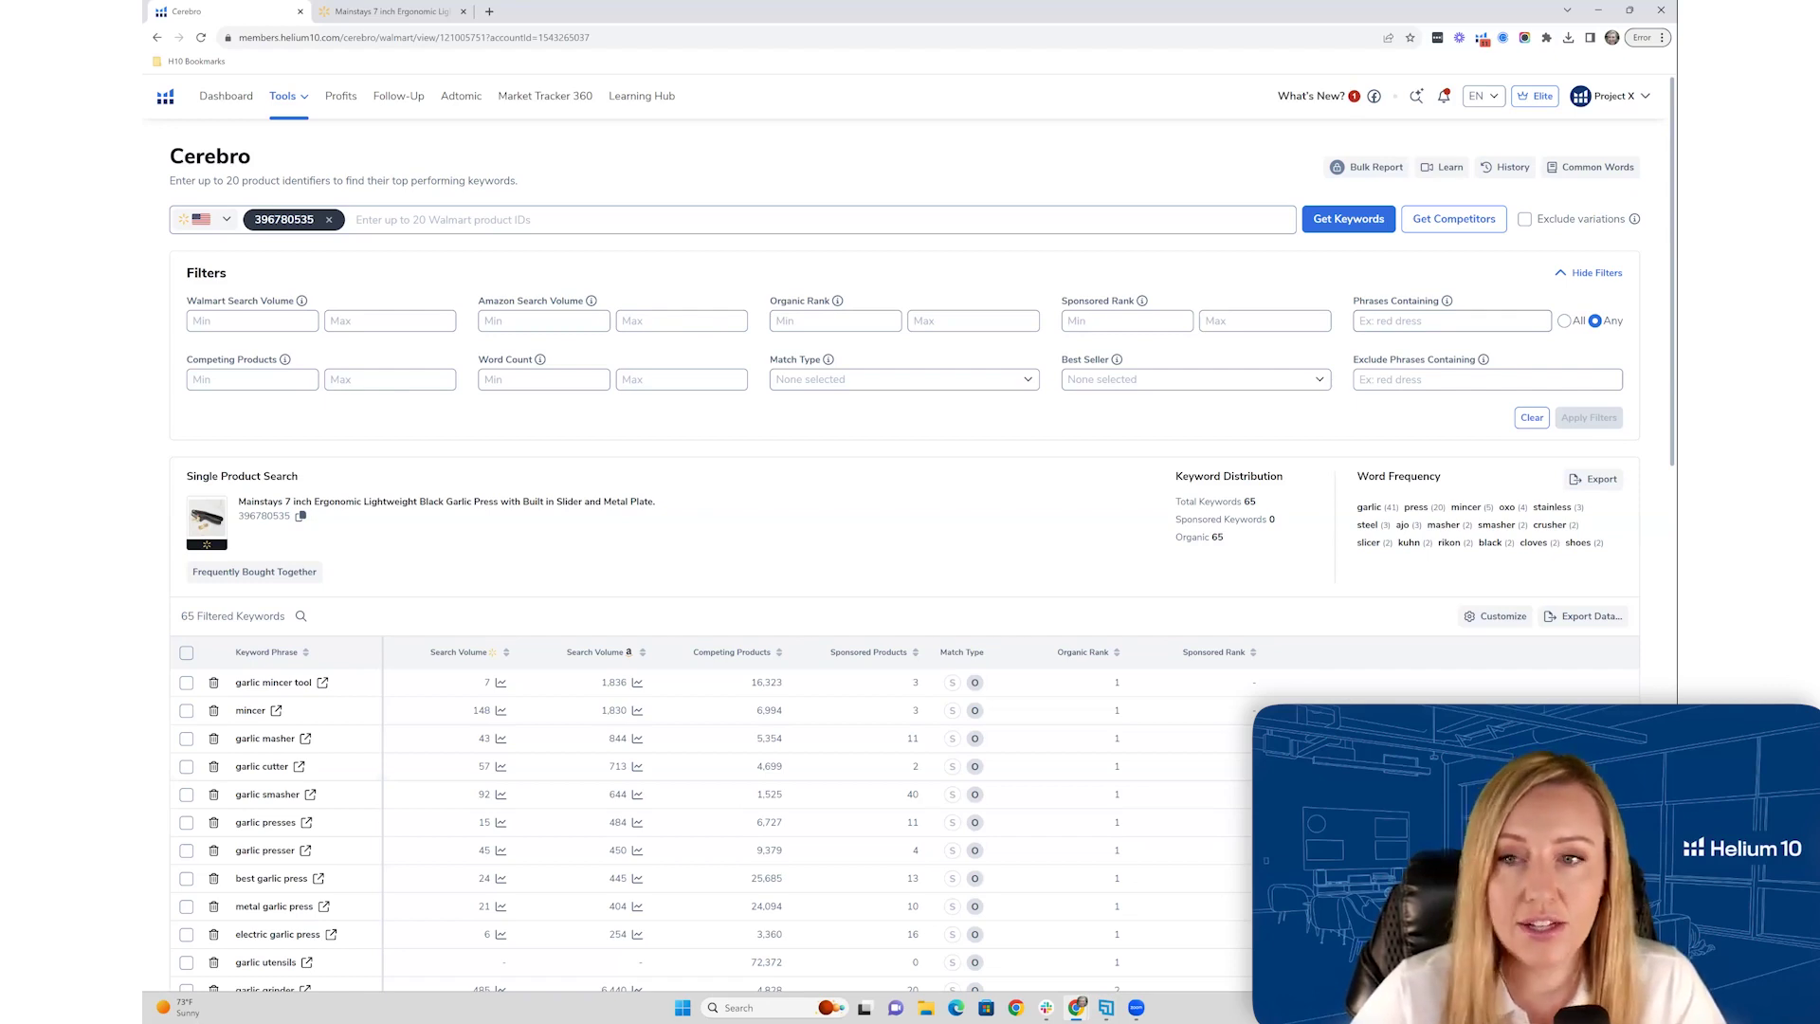
click(1452, 322)
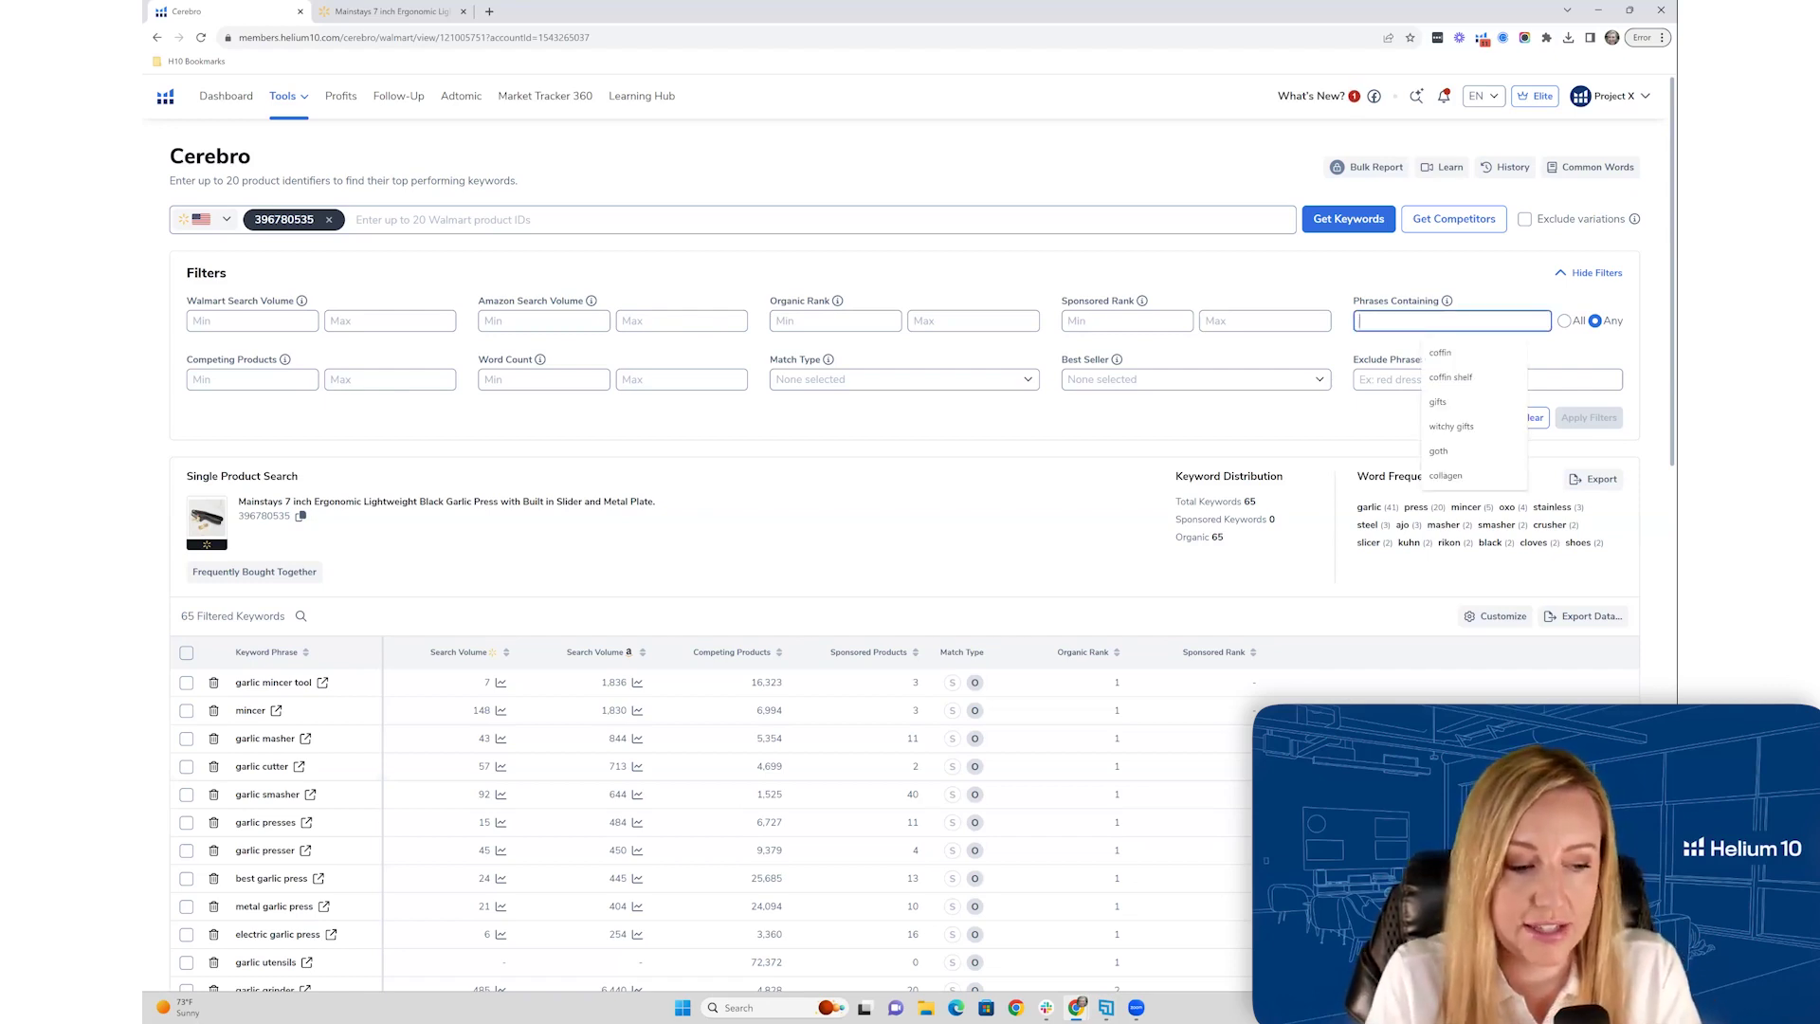
text(garlic)
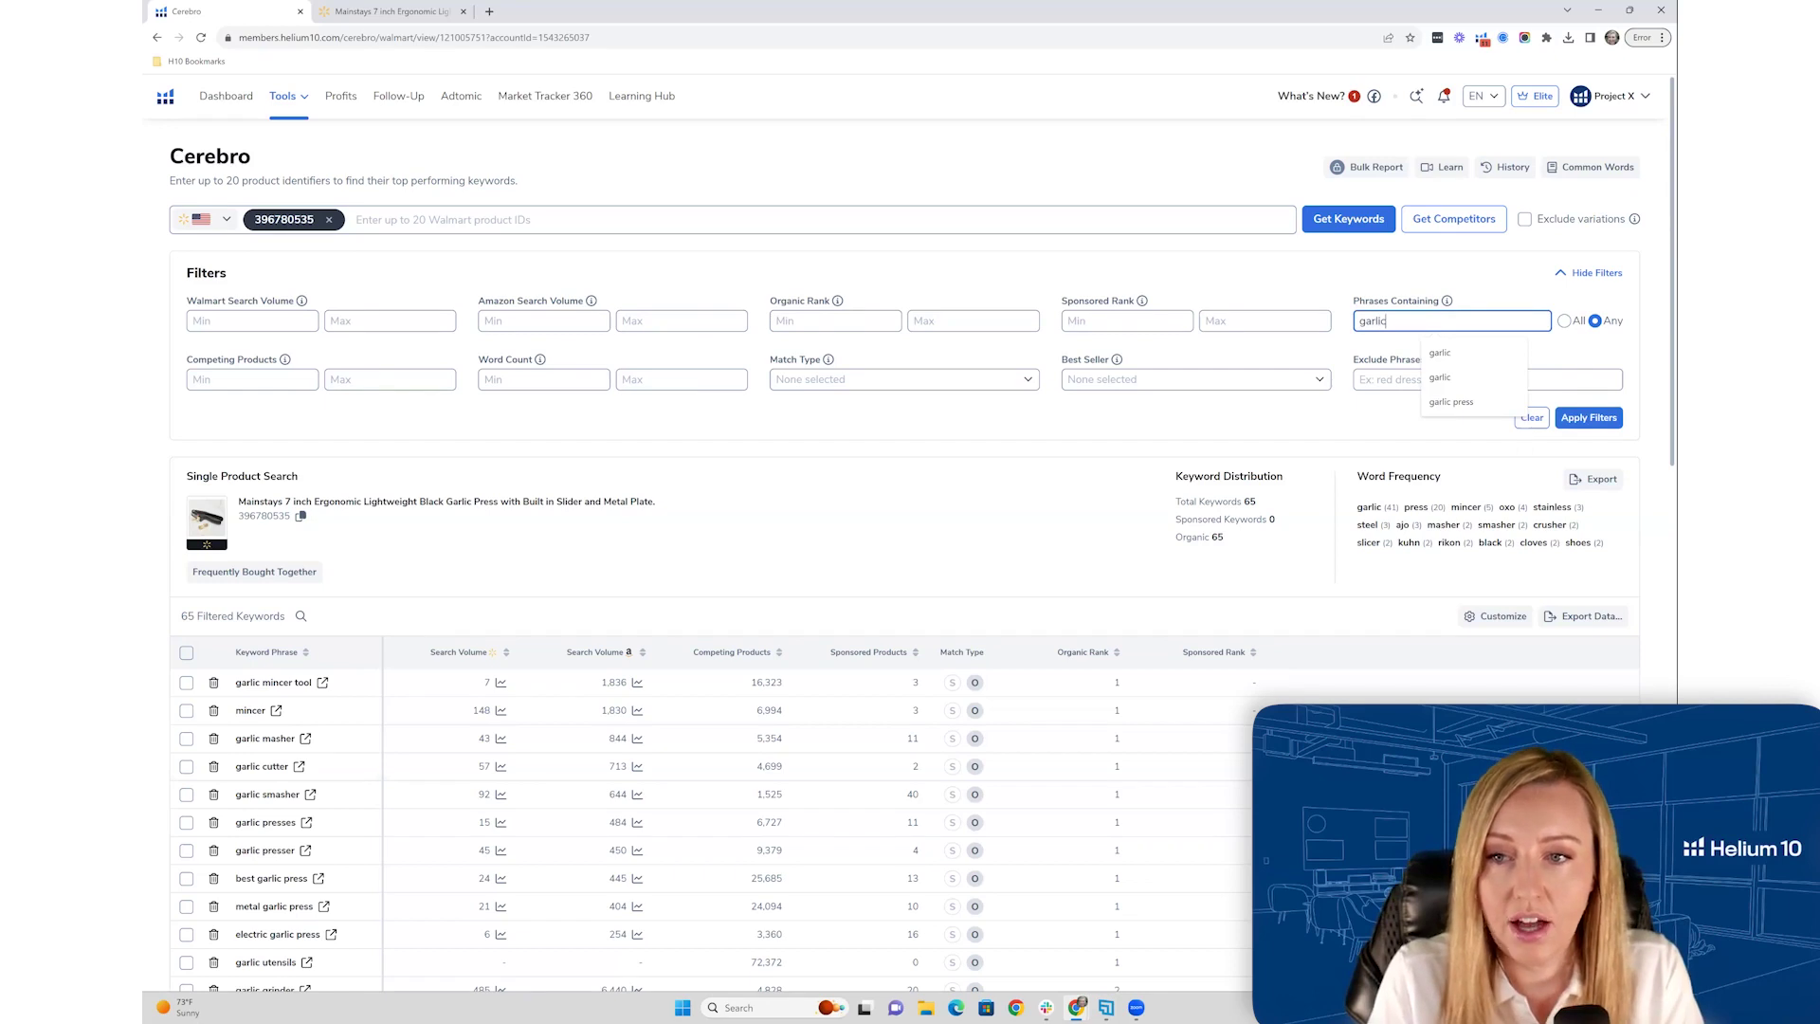
key(Return)
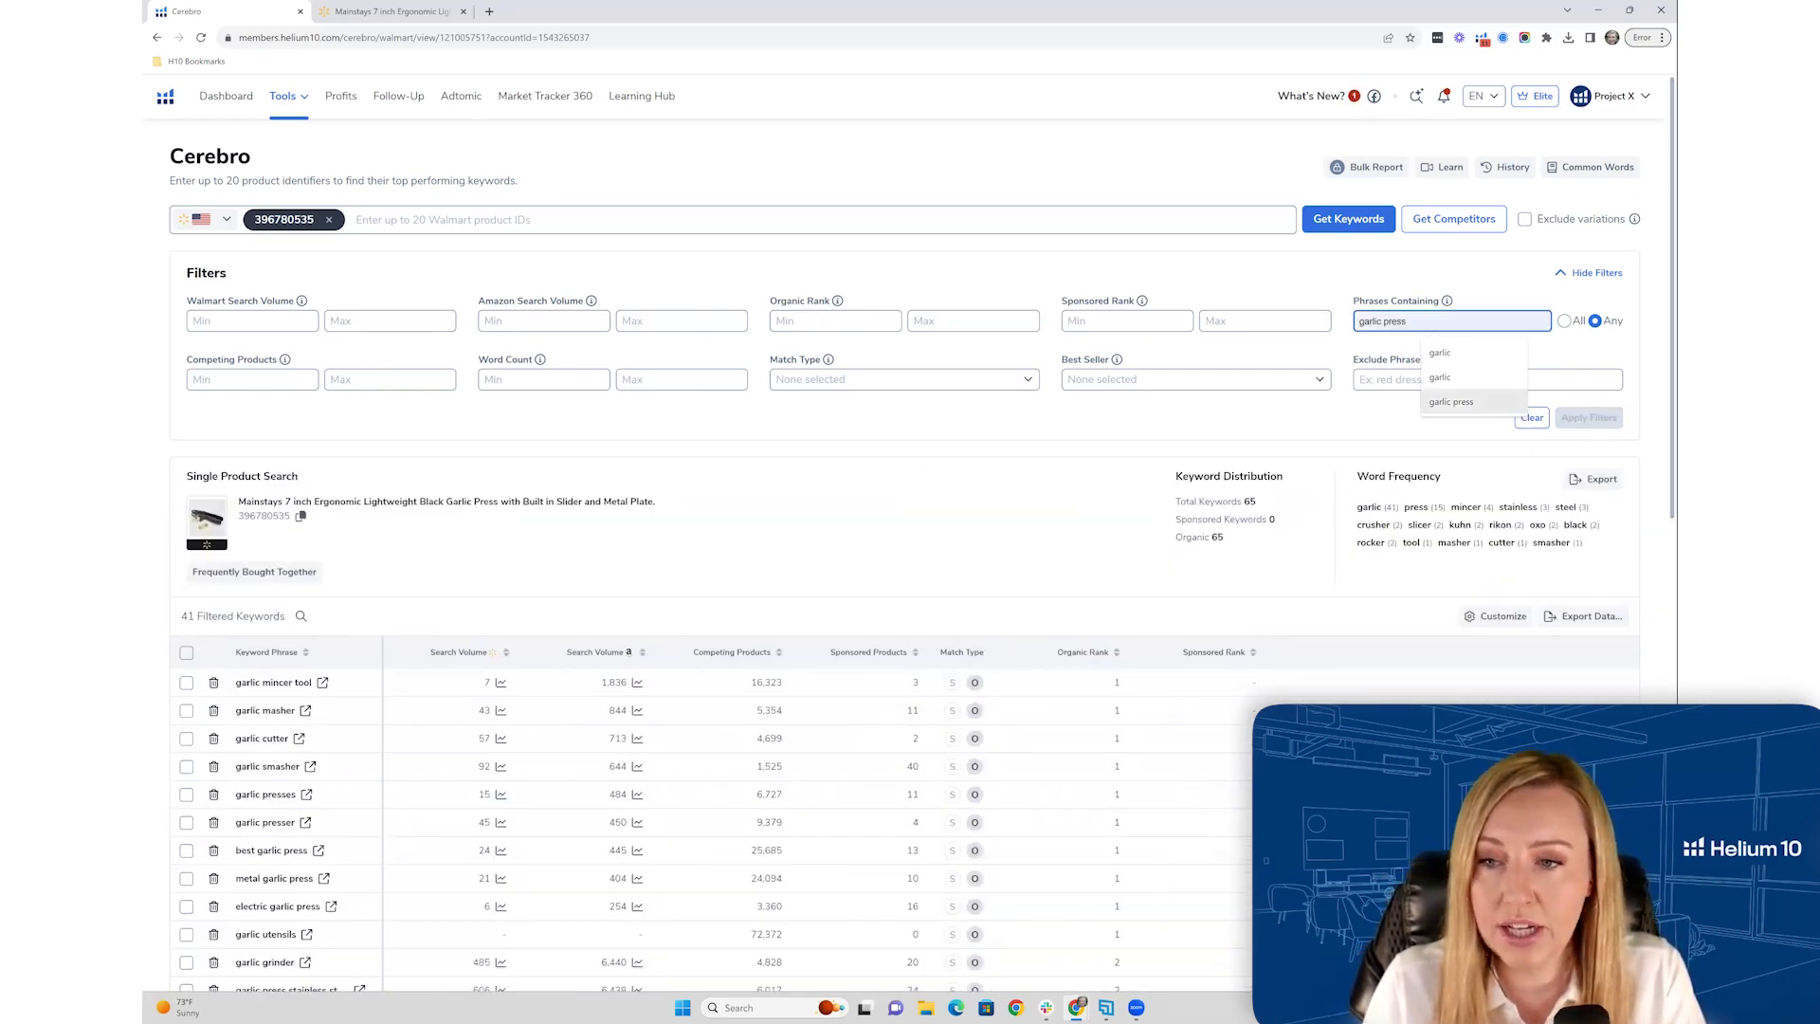
click(1533, 418)
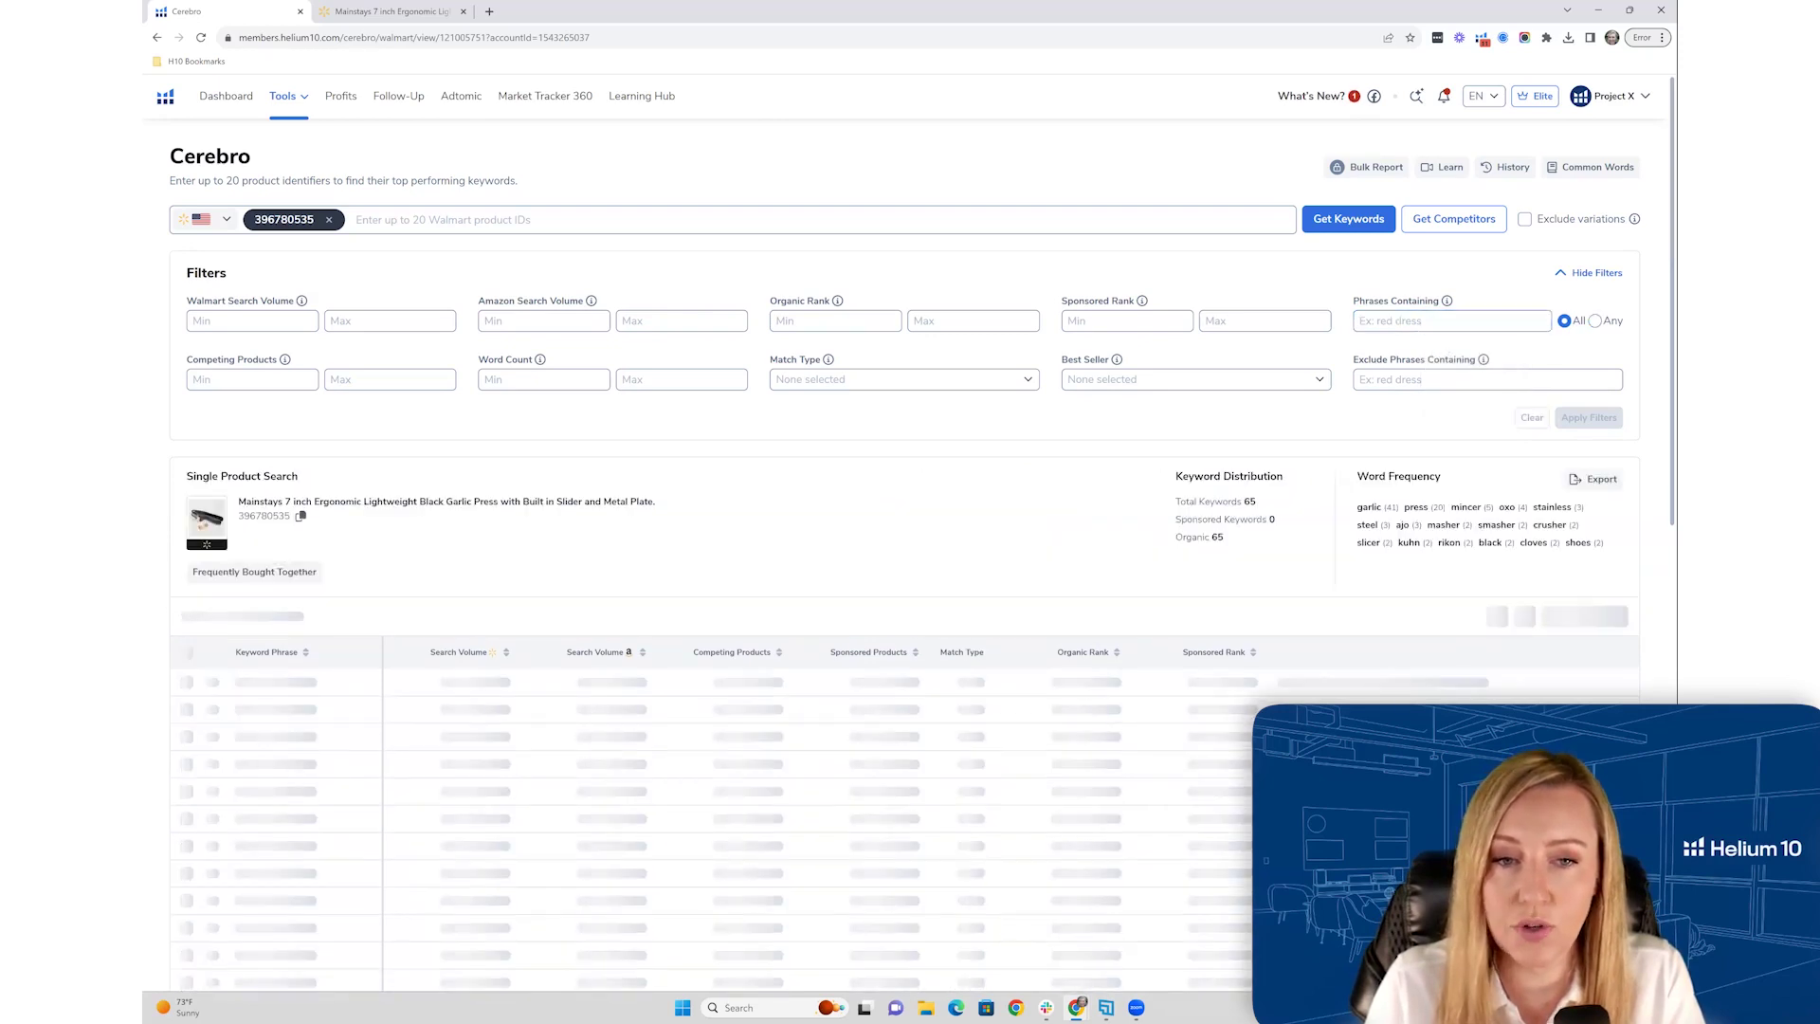
- Sort the keyword results by sponsored rank, first ascending and finally descending
scroll(991, 394, down, 2)
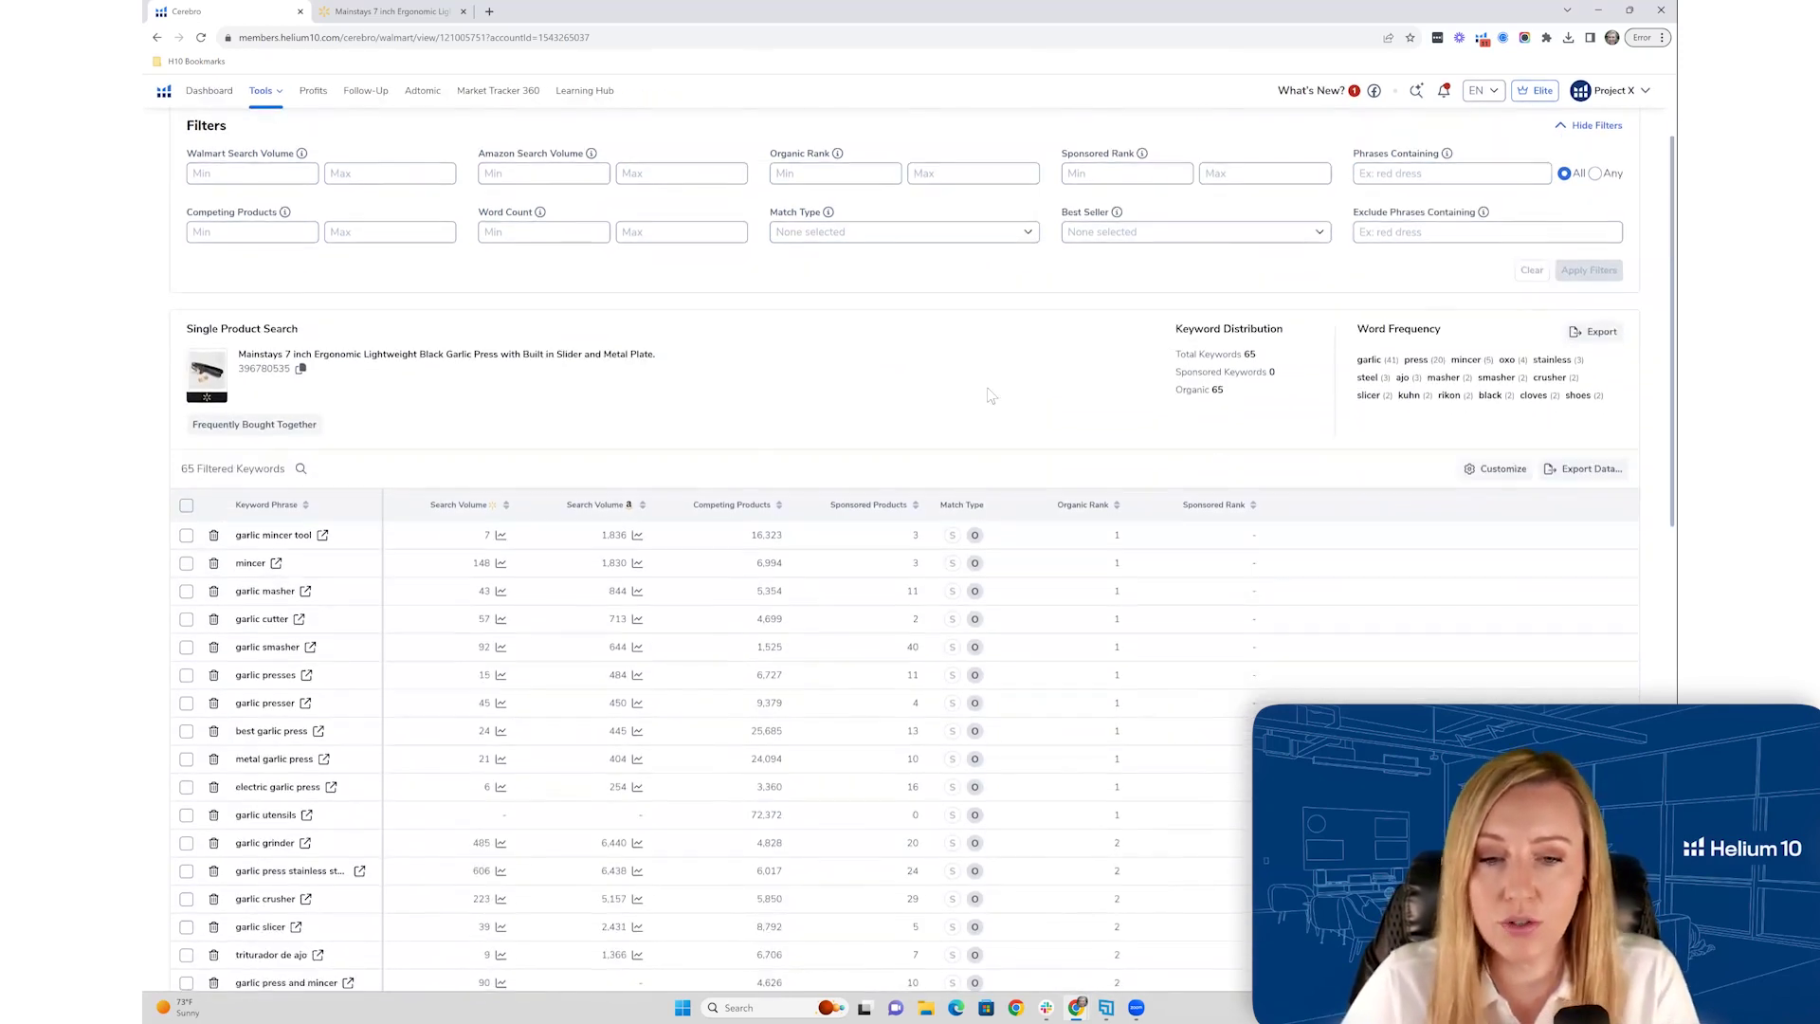
scroll(991, 393, down, 1)
click(1234, 438)
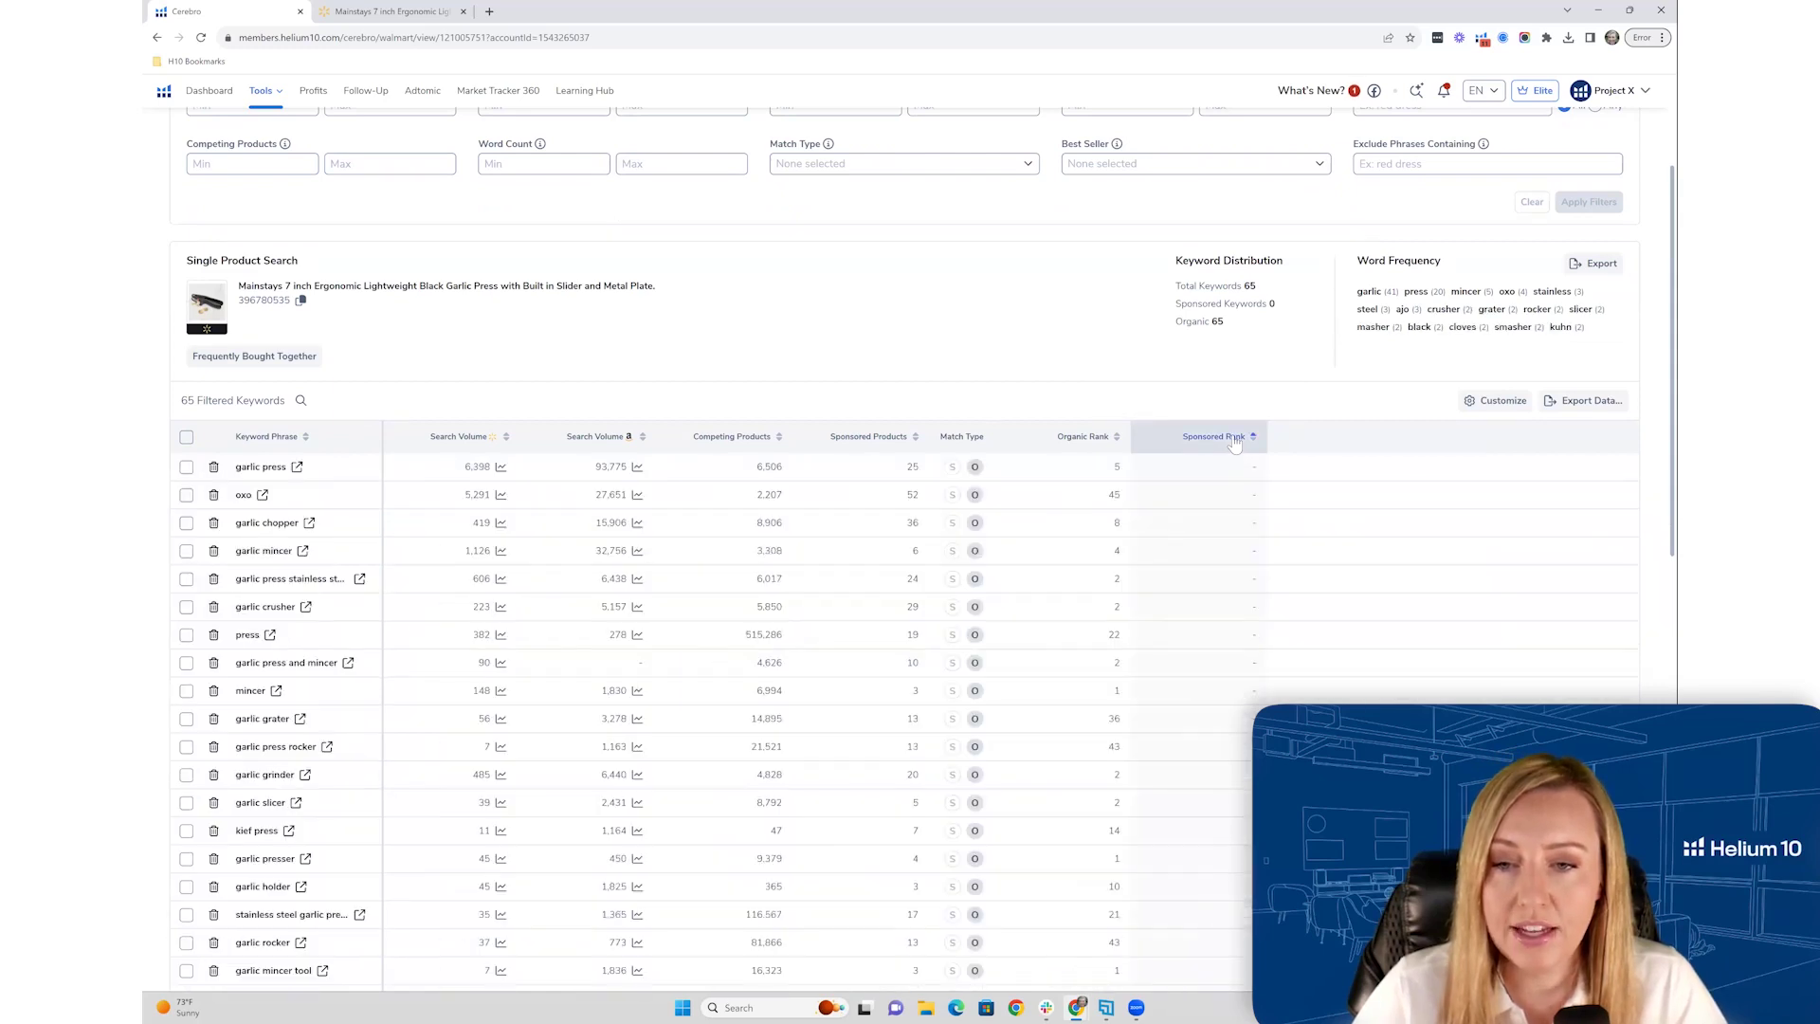
click(1223, 449)
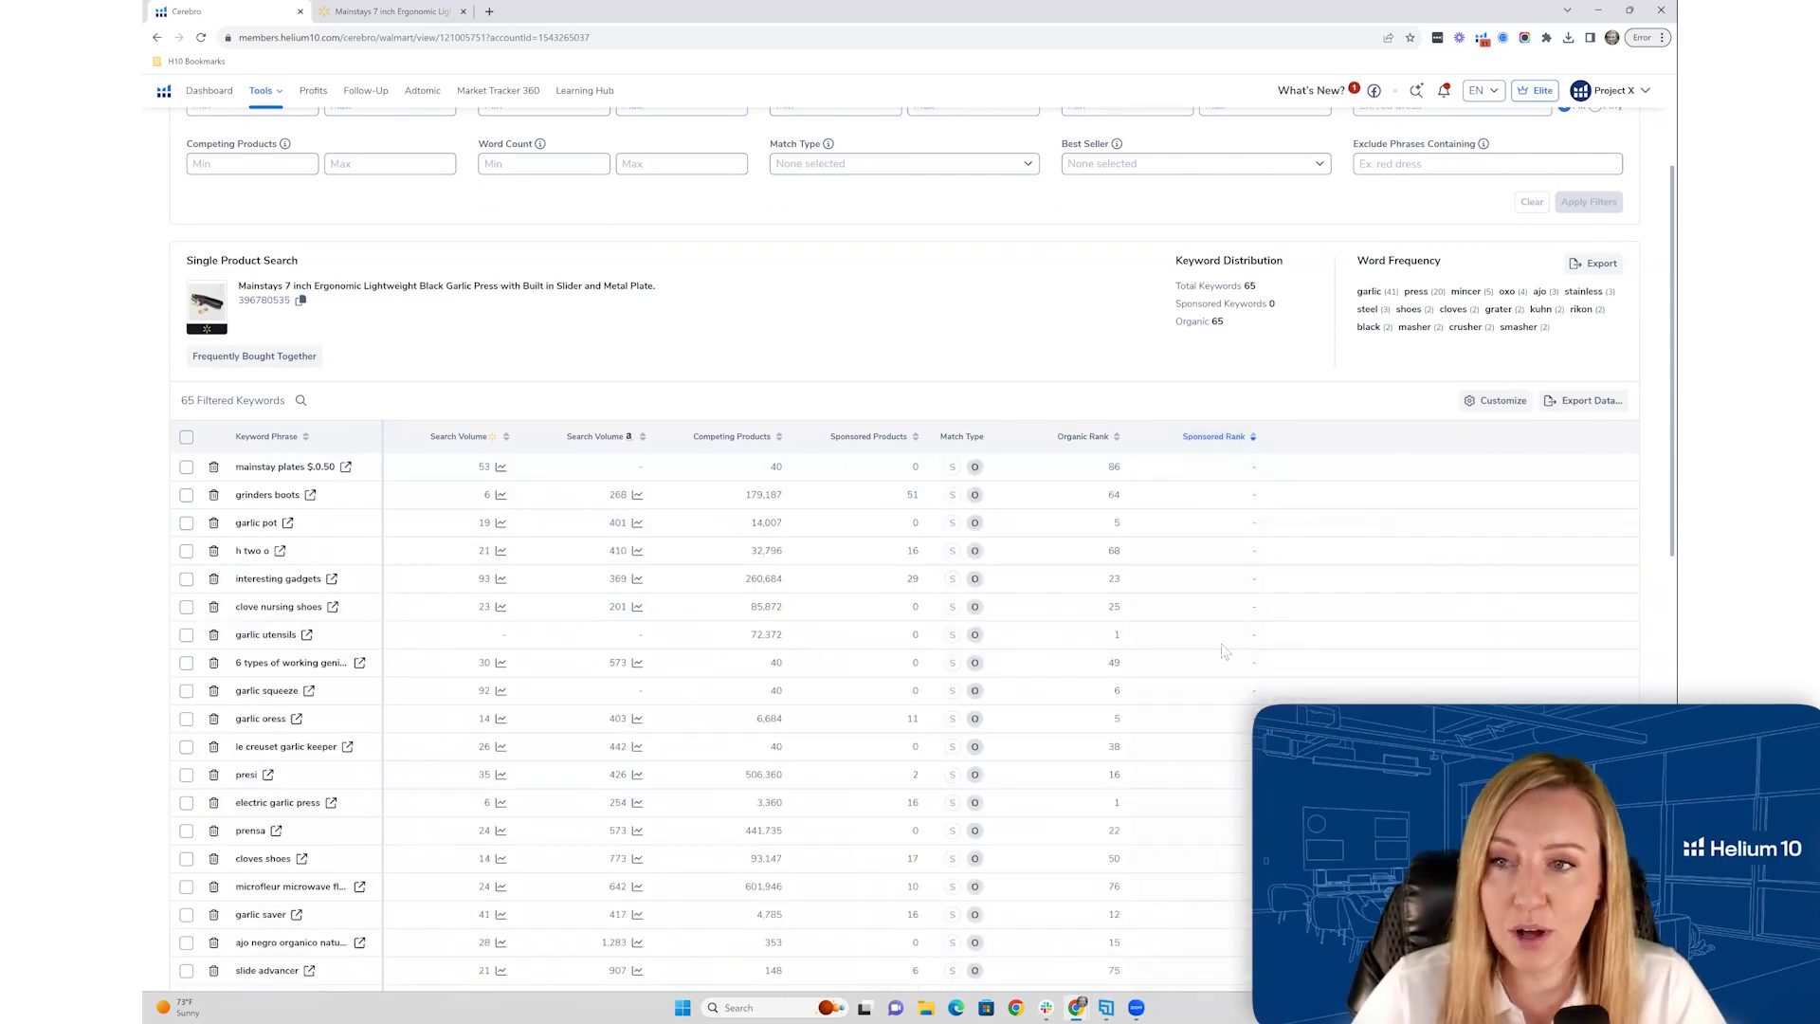
scroll(1232, 607, up, 3)
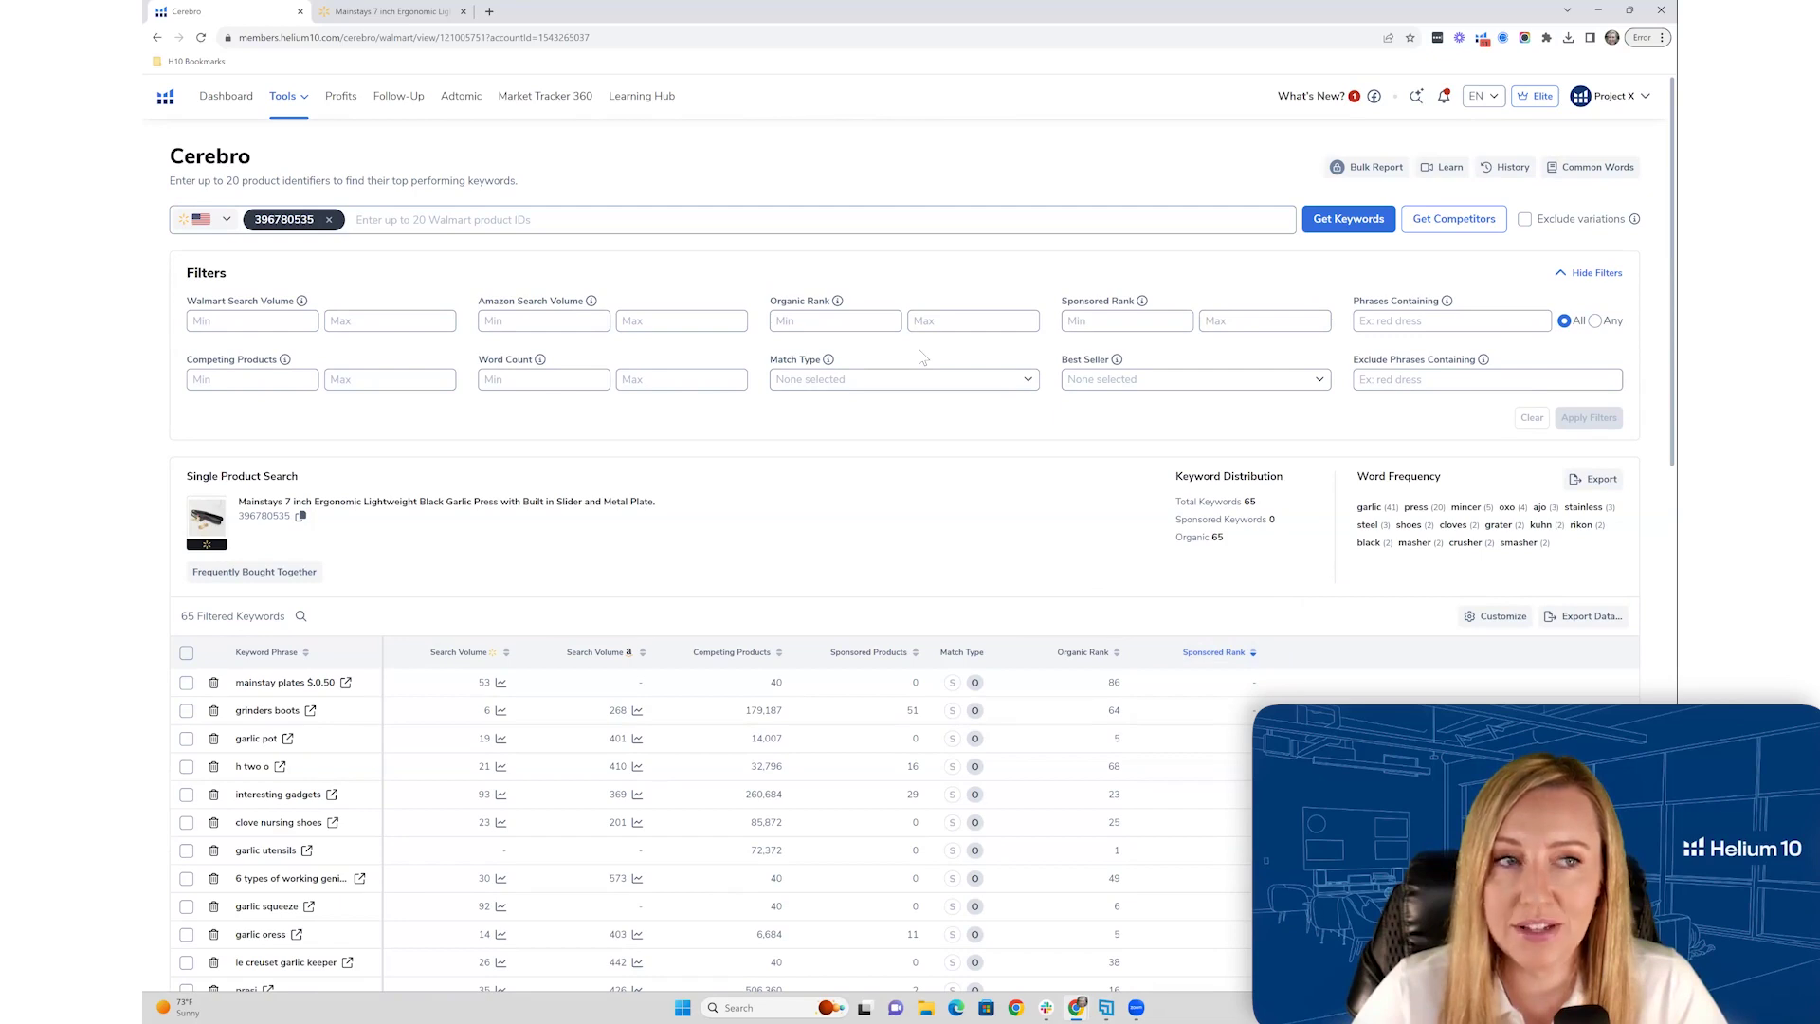
- Return to Walmart's garlic press results, open the $10.79 Garlic Press Set, Stainless Steel Mincer listing, and copy its product ID 576247401
click(419, 12)
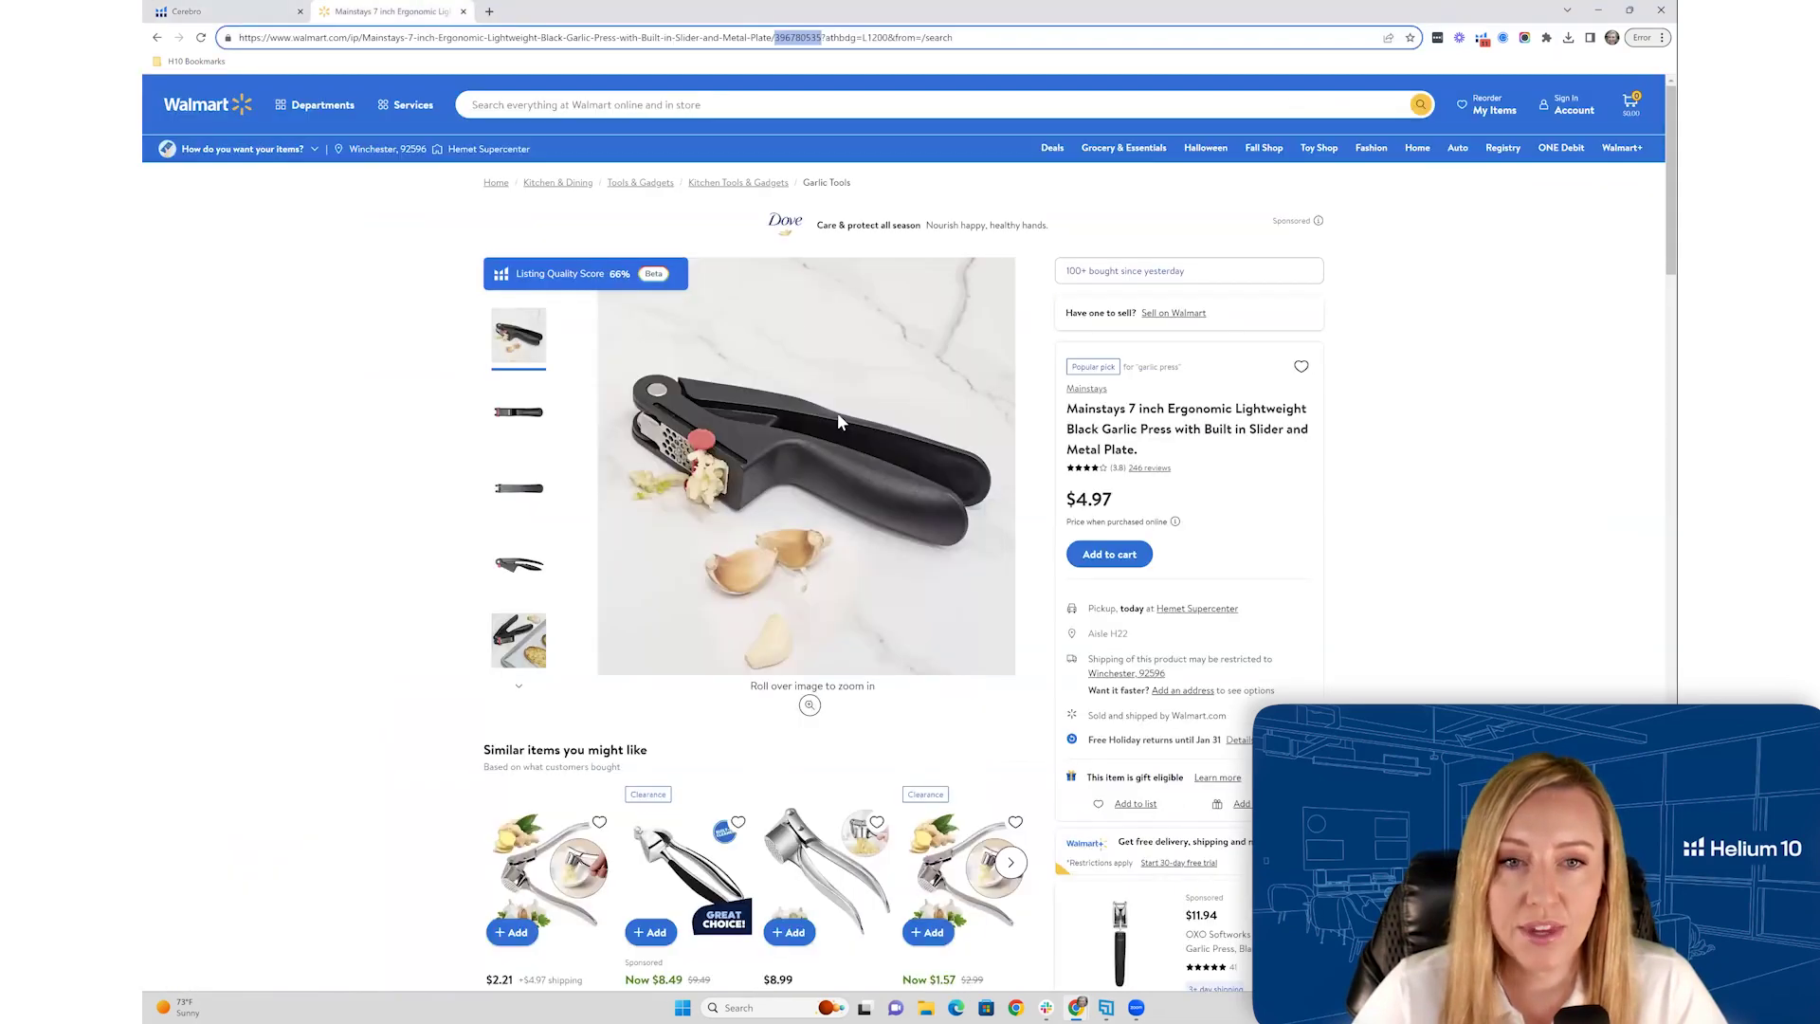
click(158, 38)
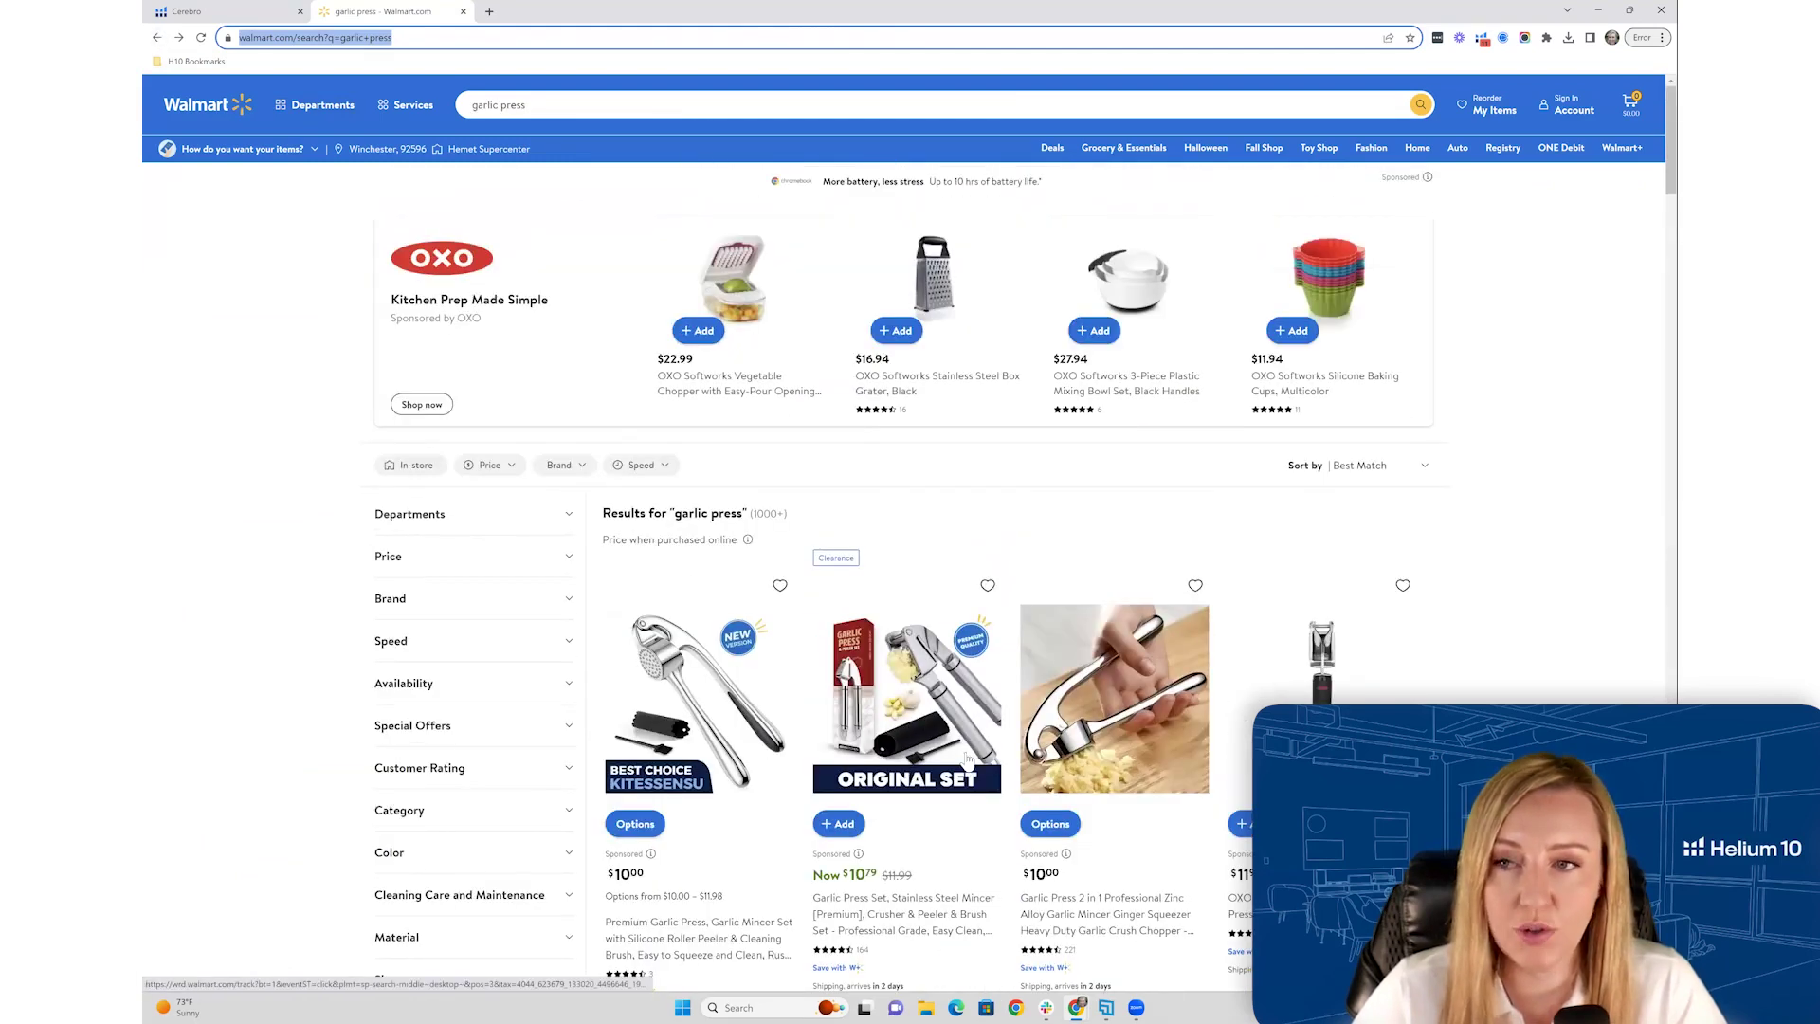
click(220, 15)
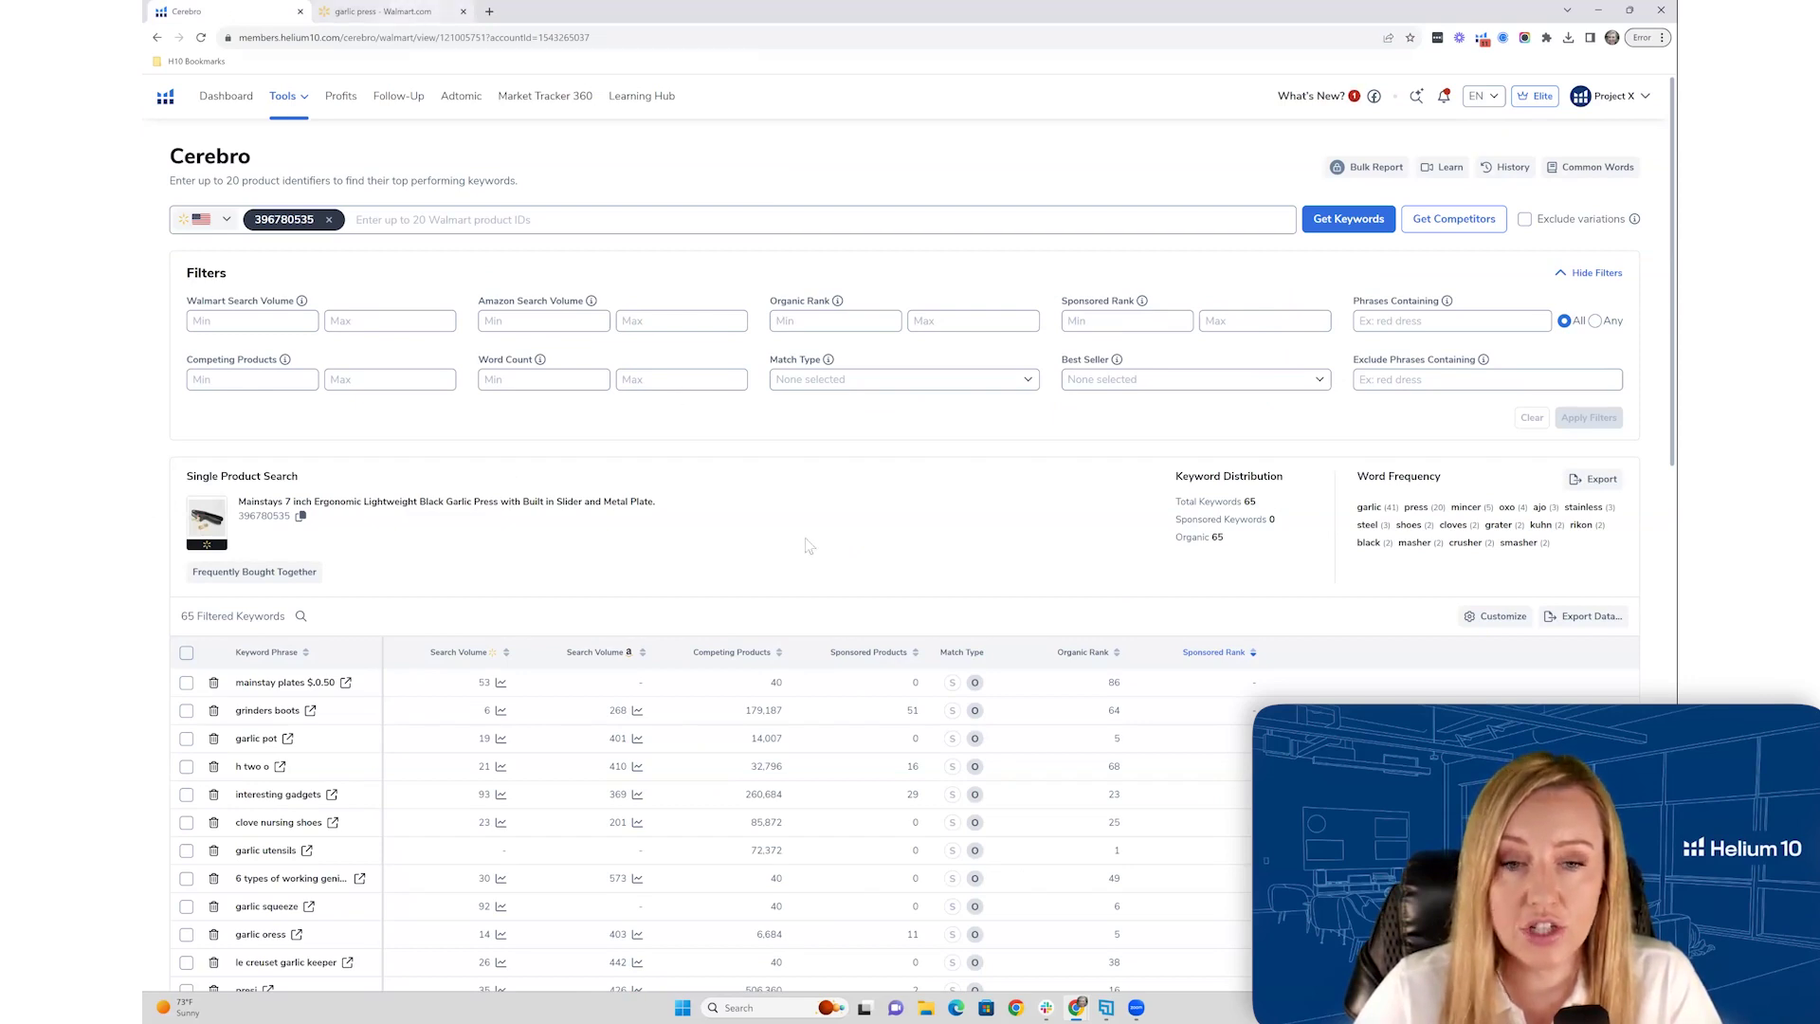
click(422, 11)
scroll(1244, 664, down, 1)
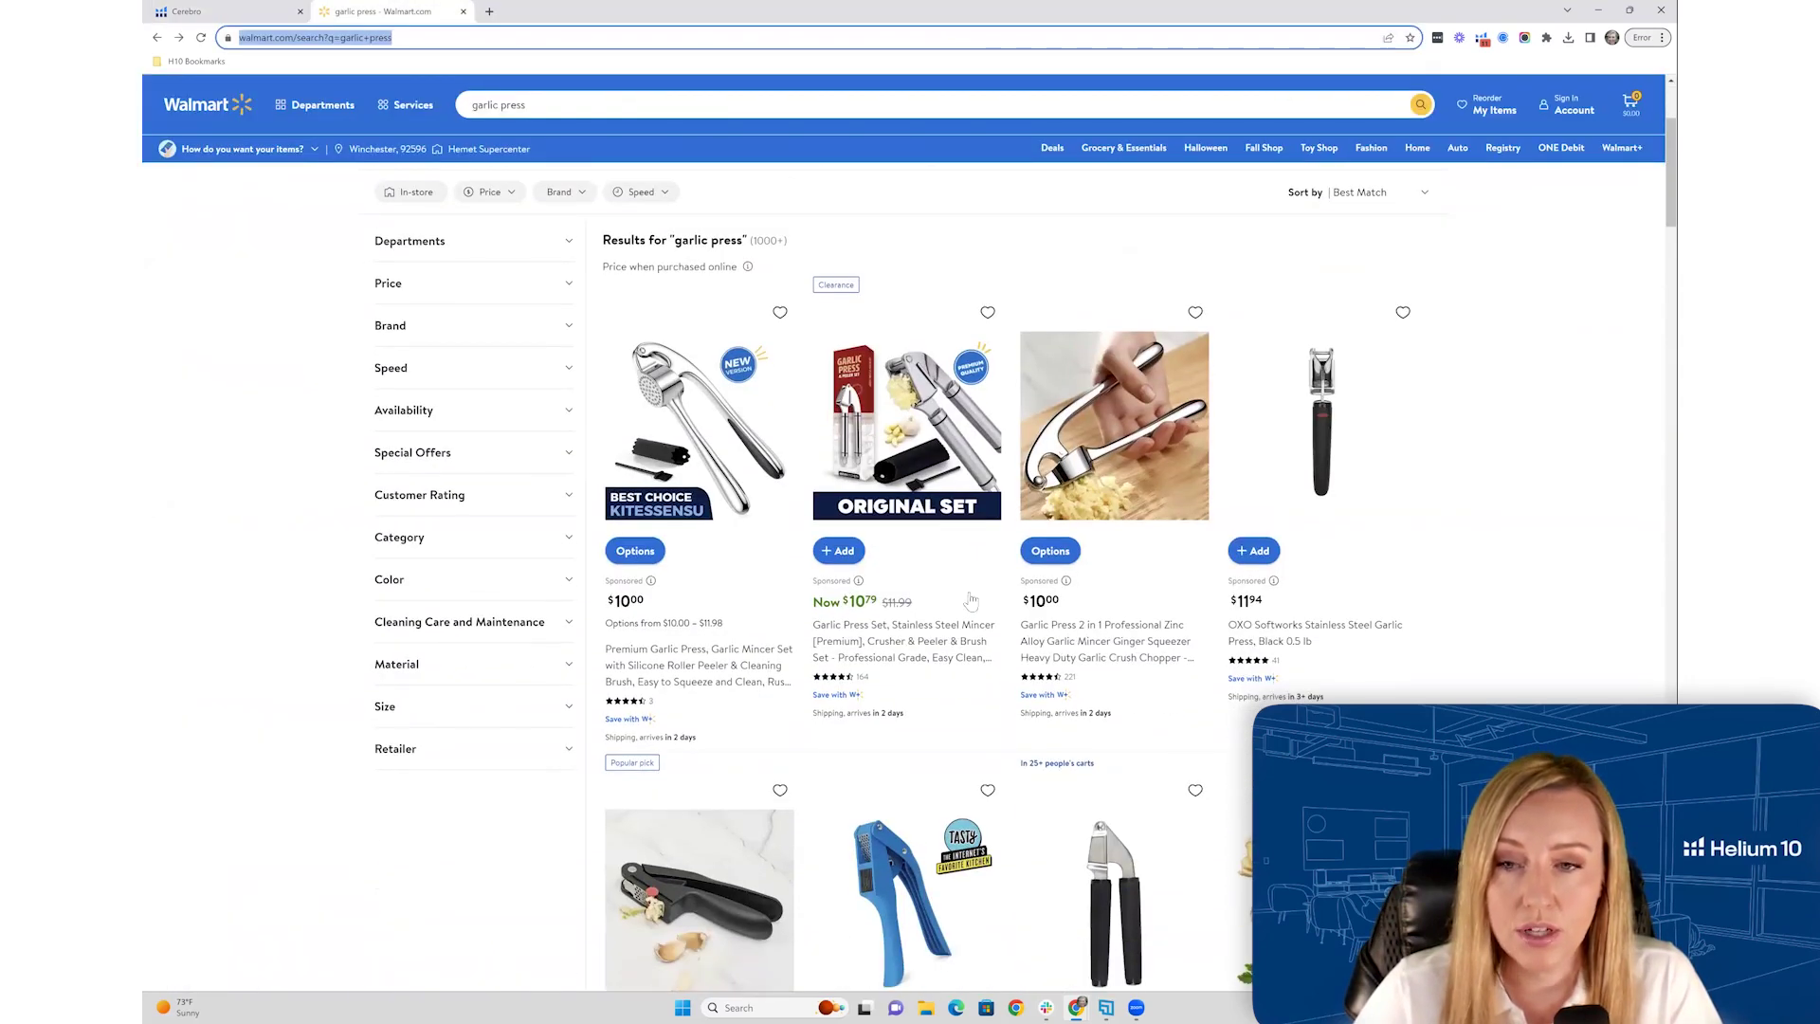
click(899, 641)
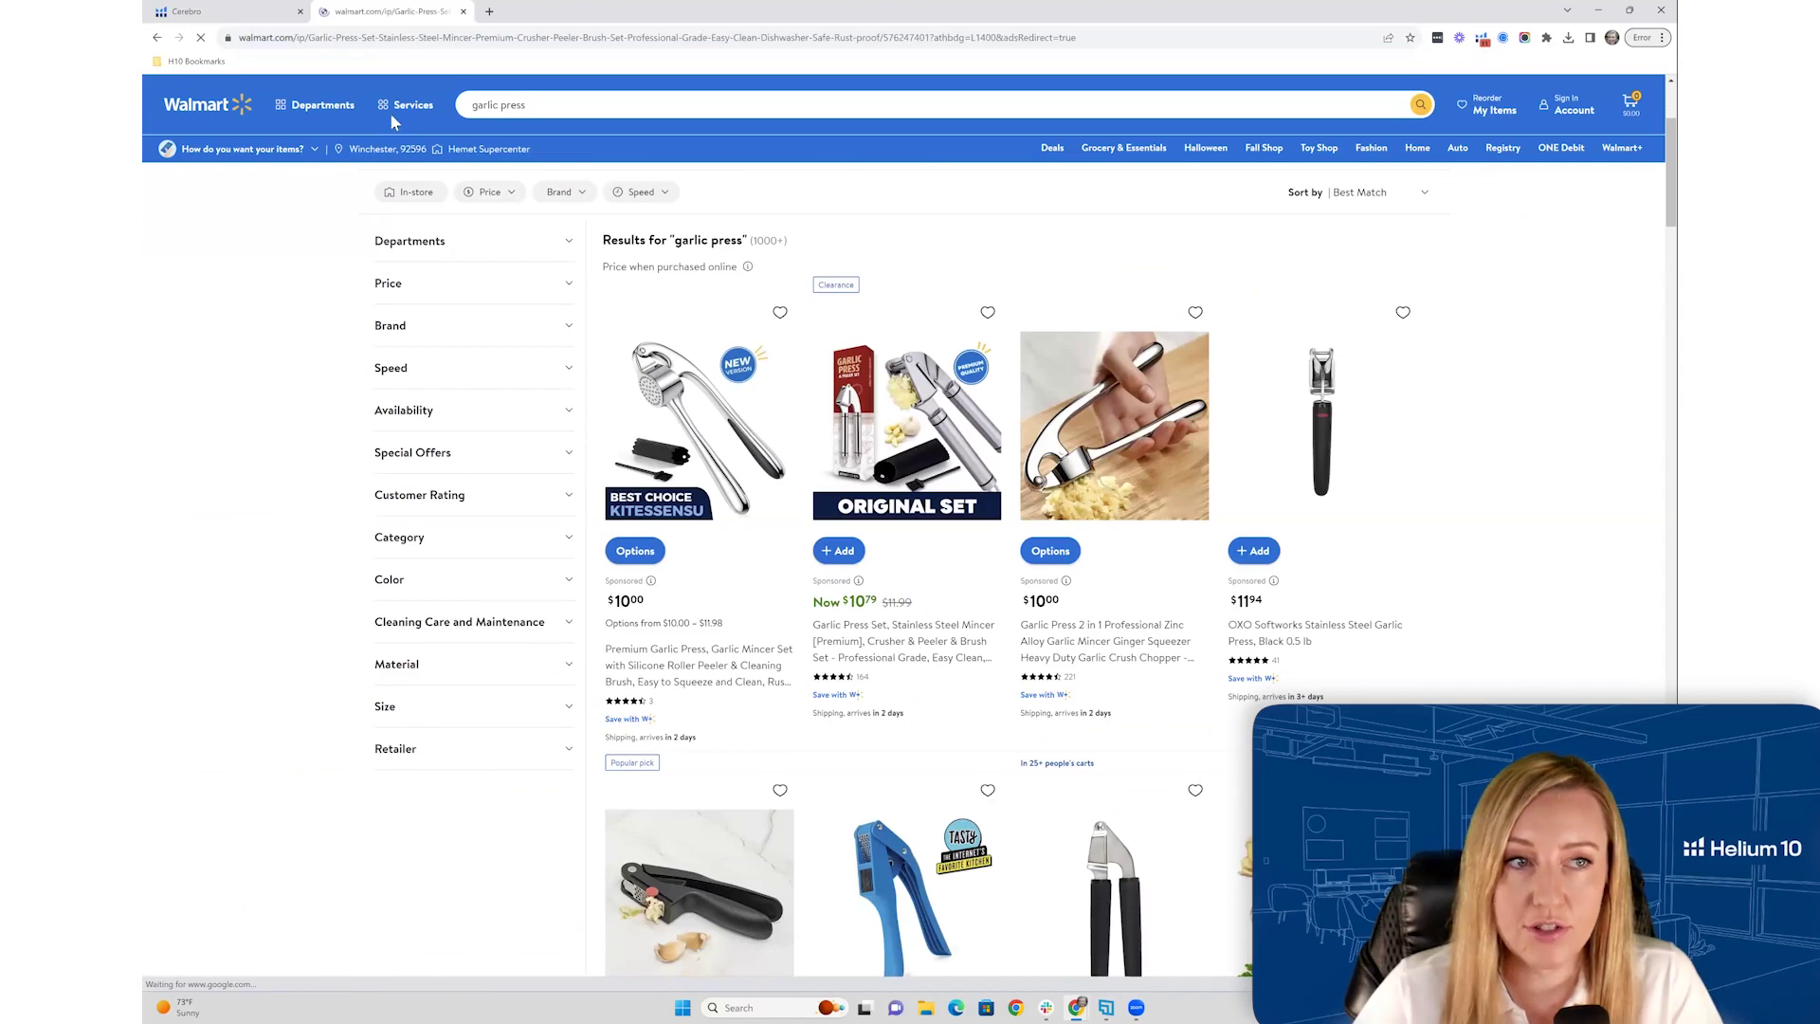
drag(886, 40, 934, 40)
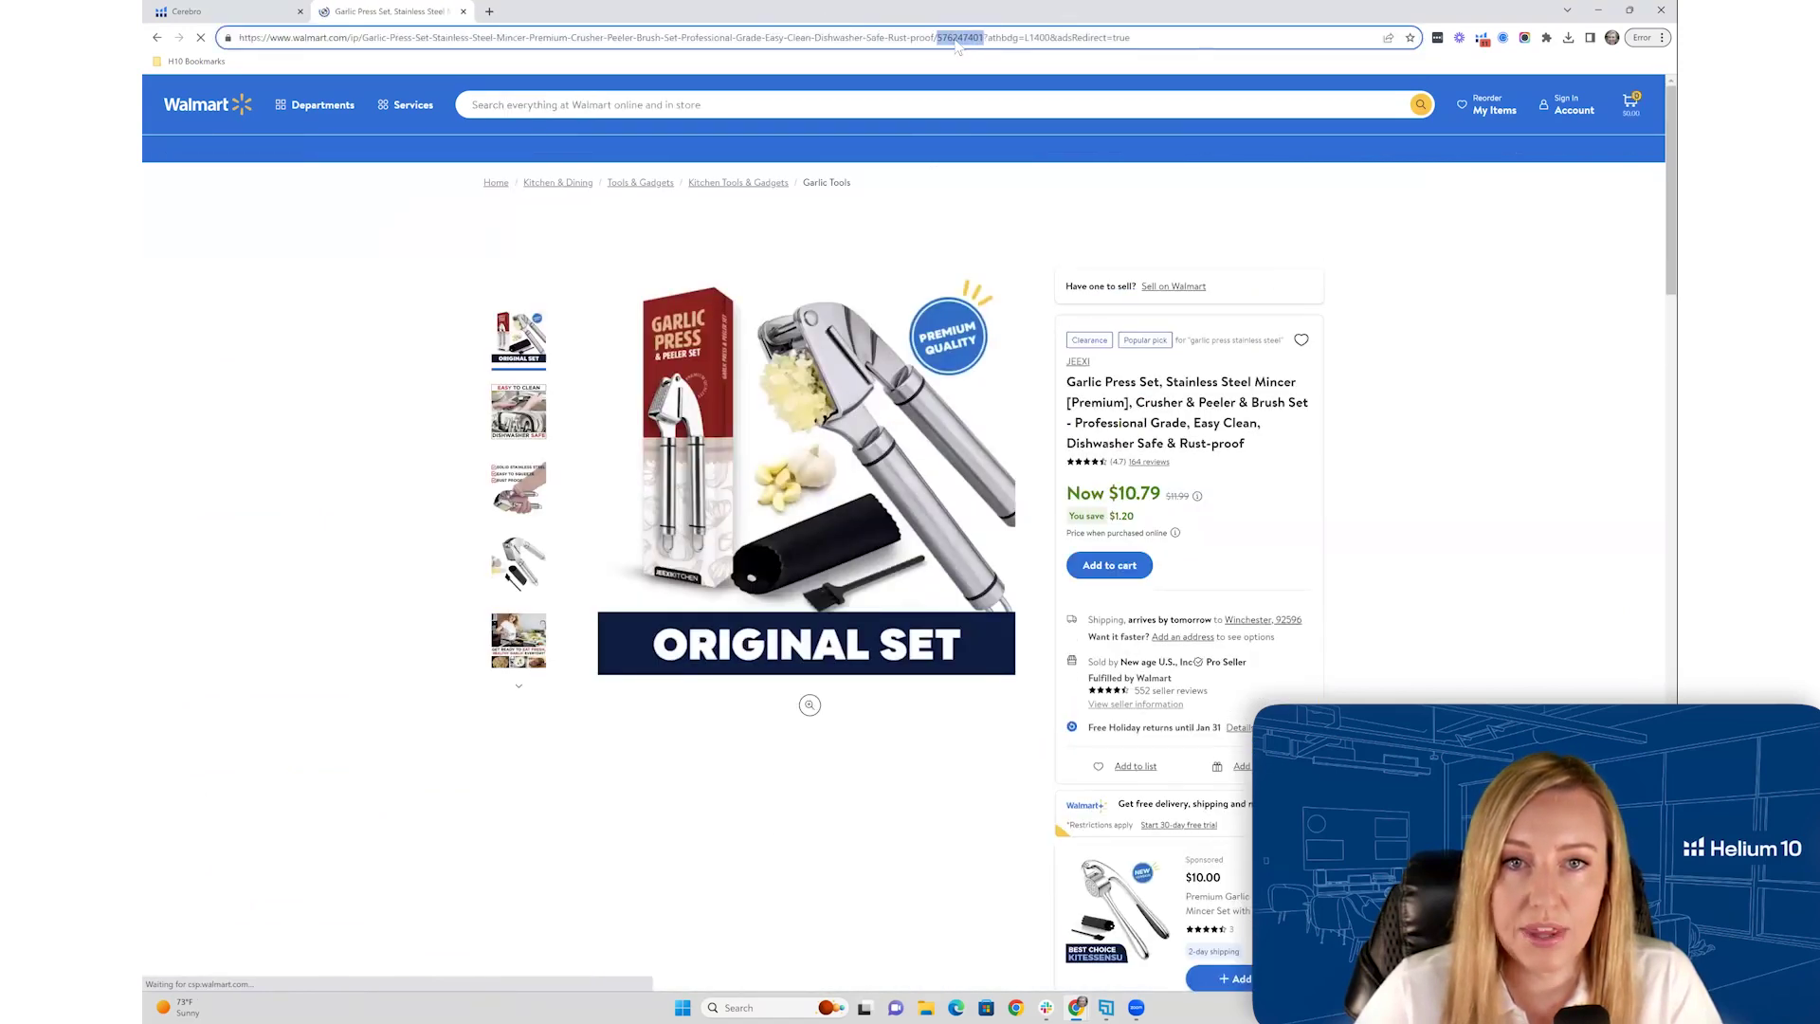
right_click(957, 41)
click(982, 119)
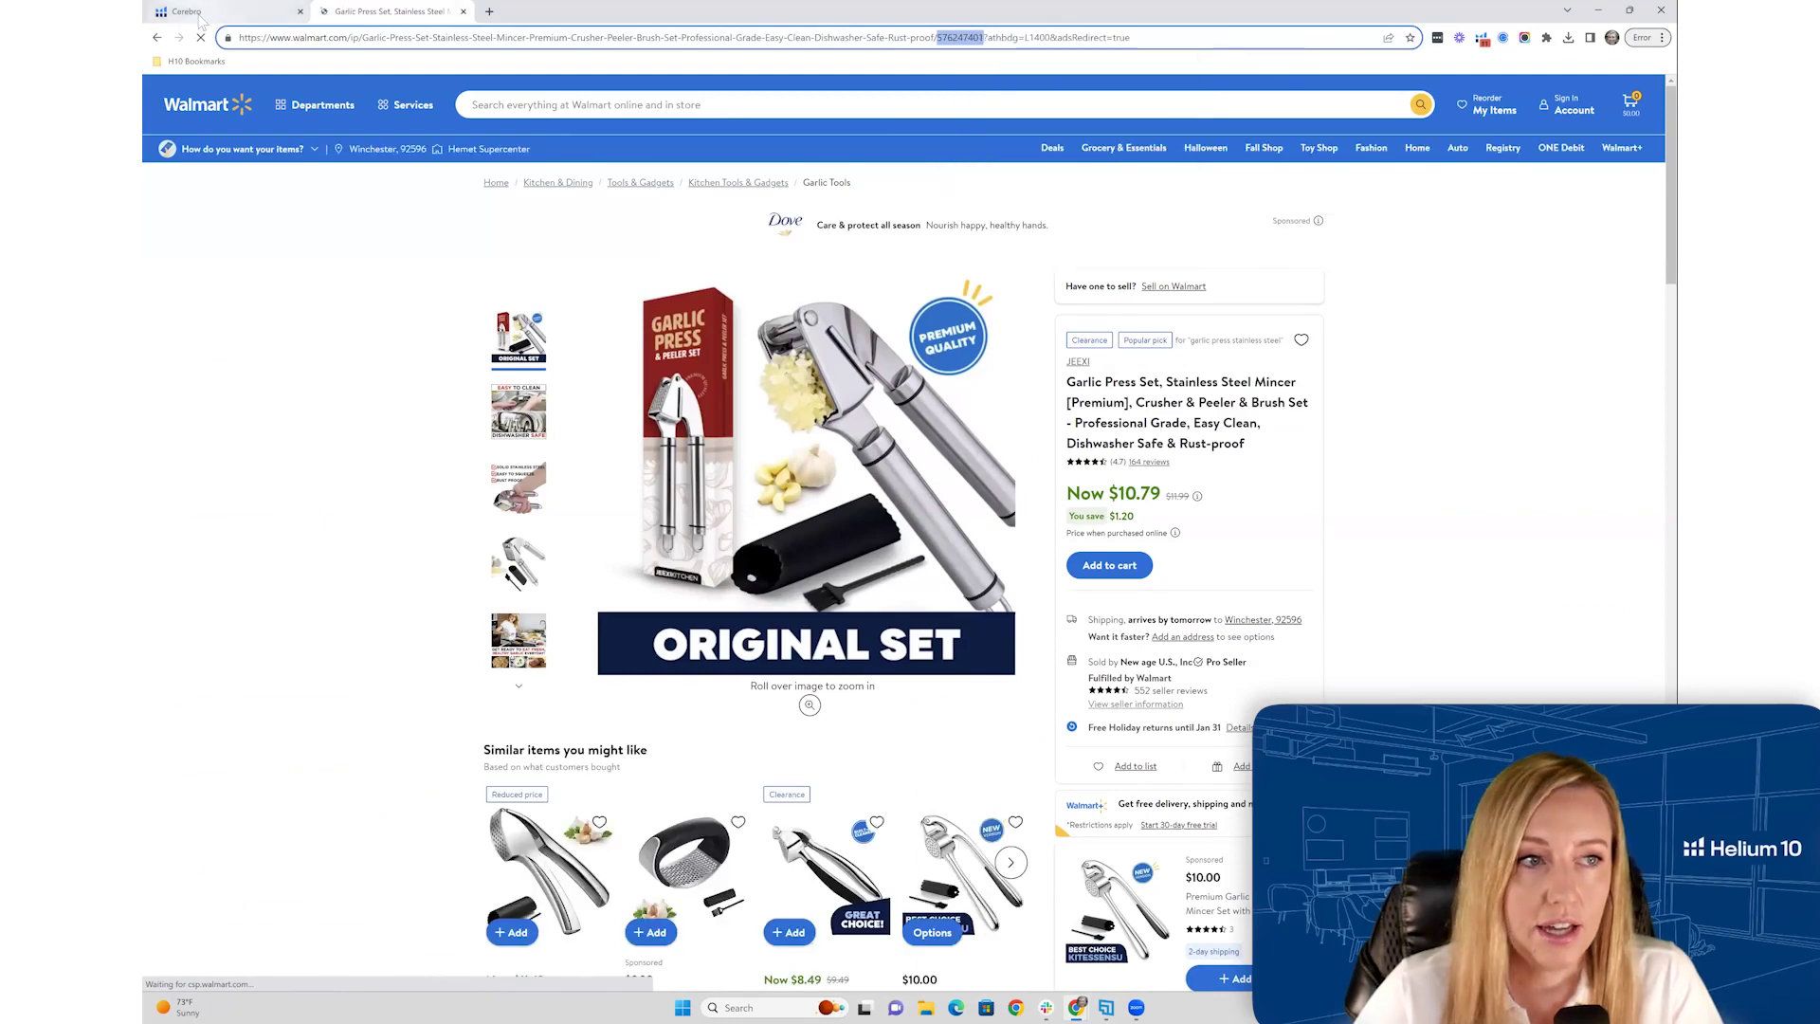
- Switch back to Cerebro, enter the copied Walmart product ID 576247401 and get its keywords
click(218, 10)
click(322, 219)
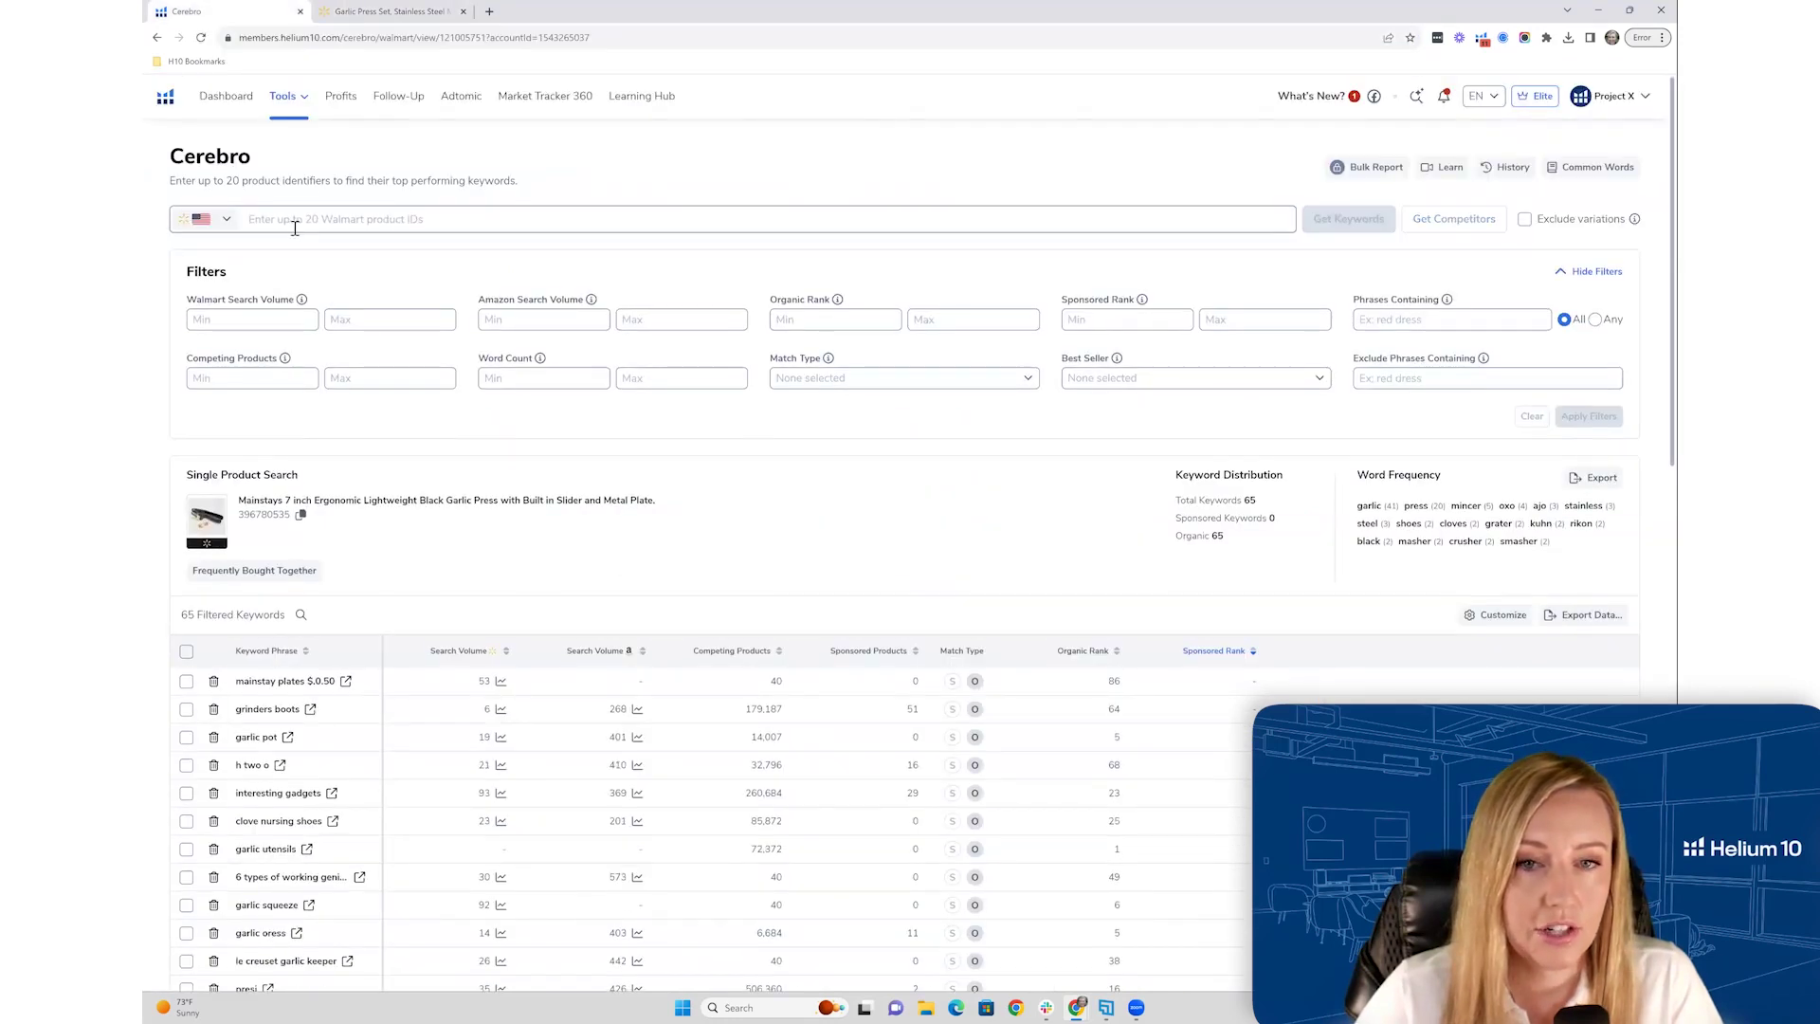
right_click(295, 230)
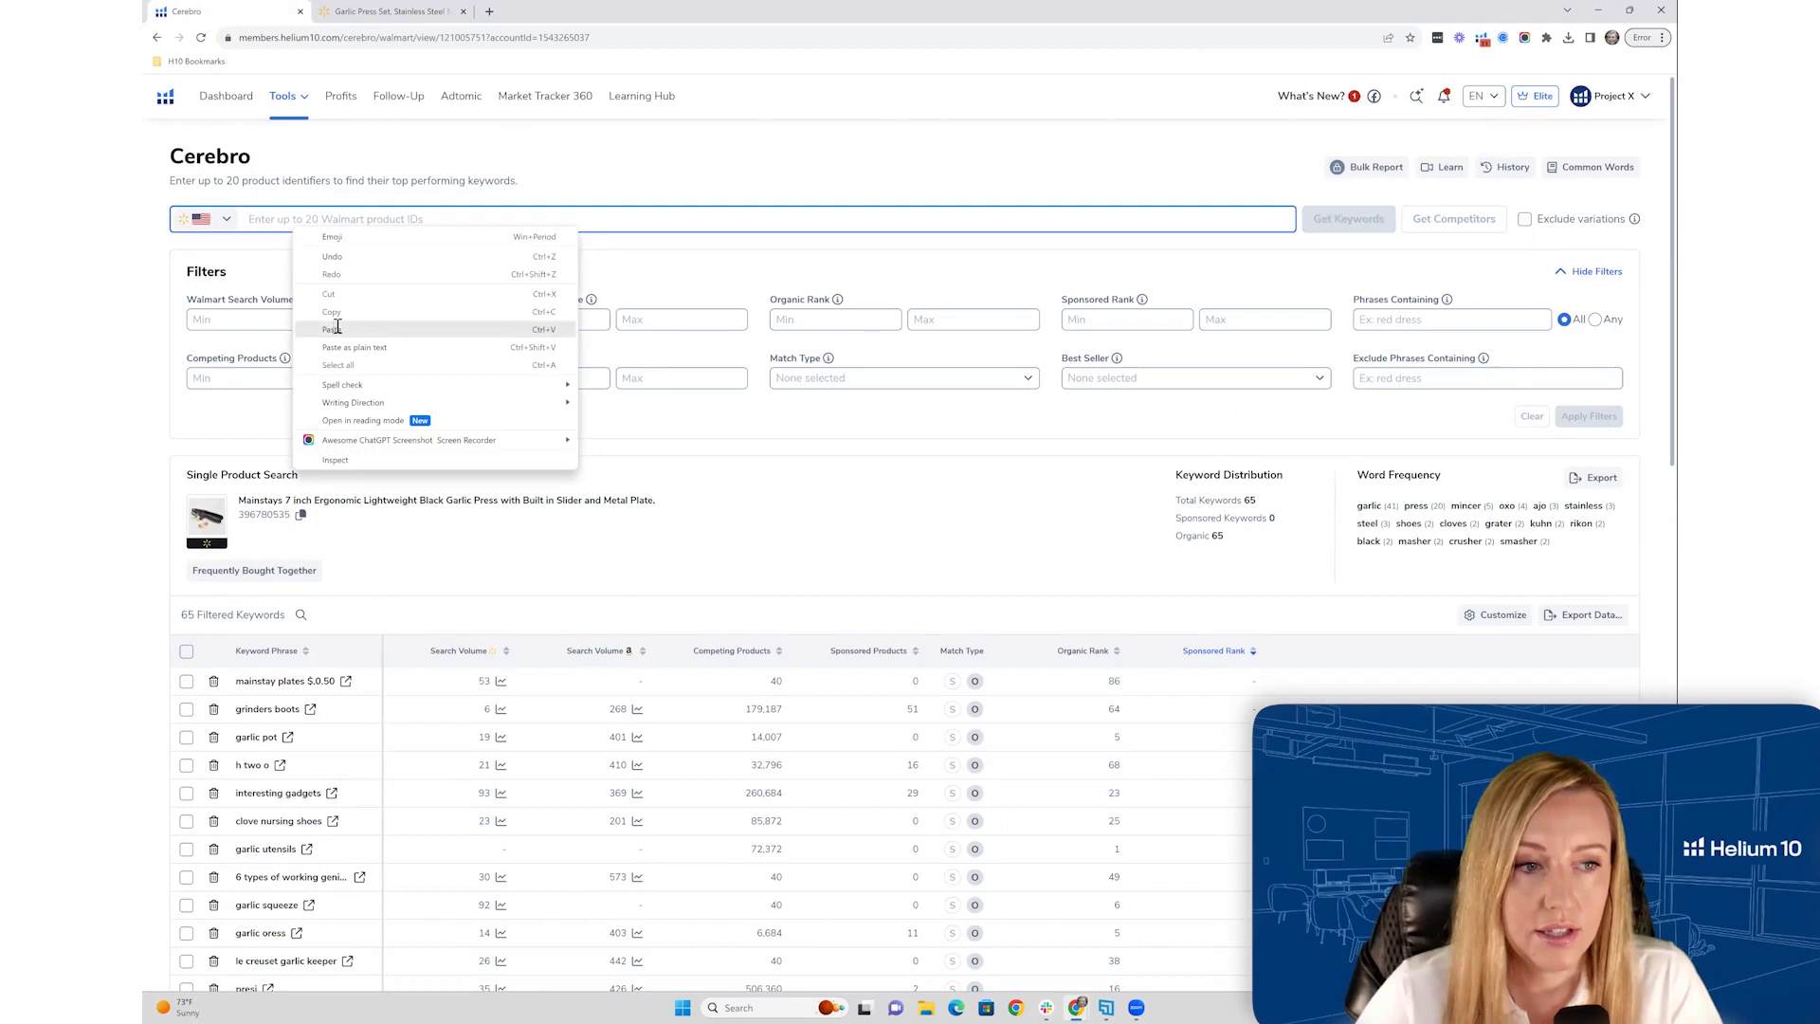
click(336, 328)
click(1348, 219)
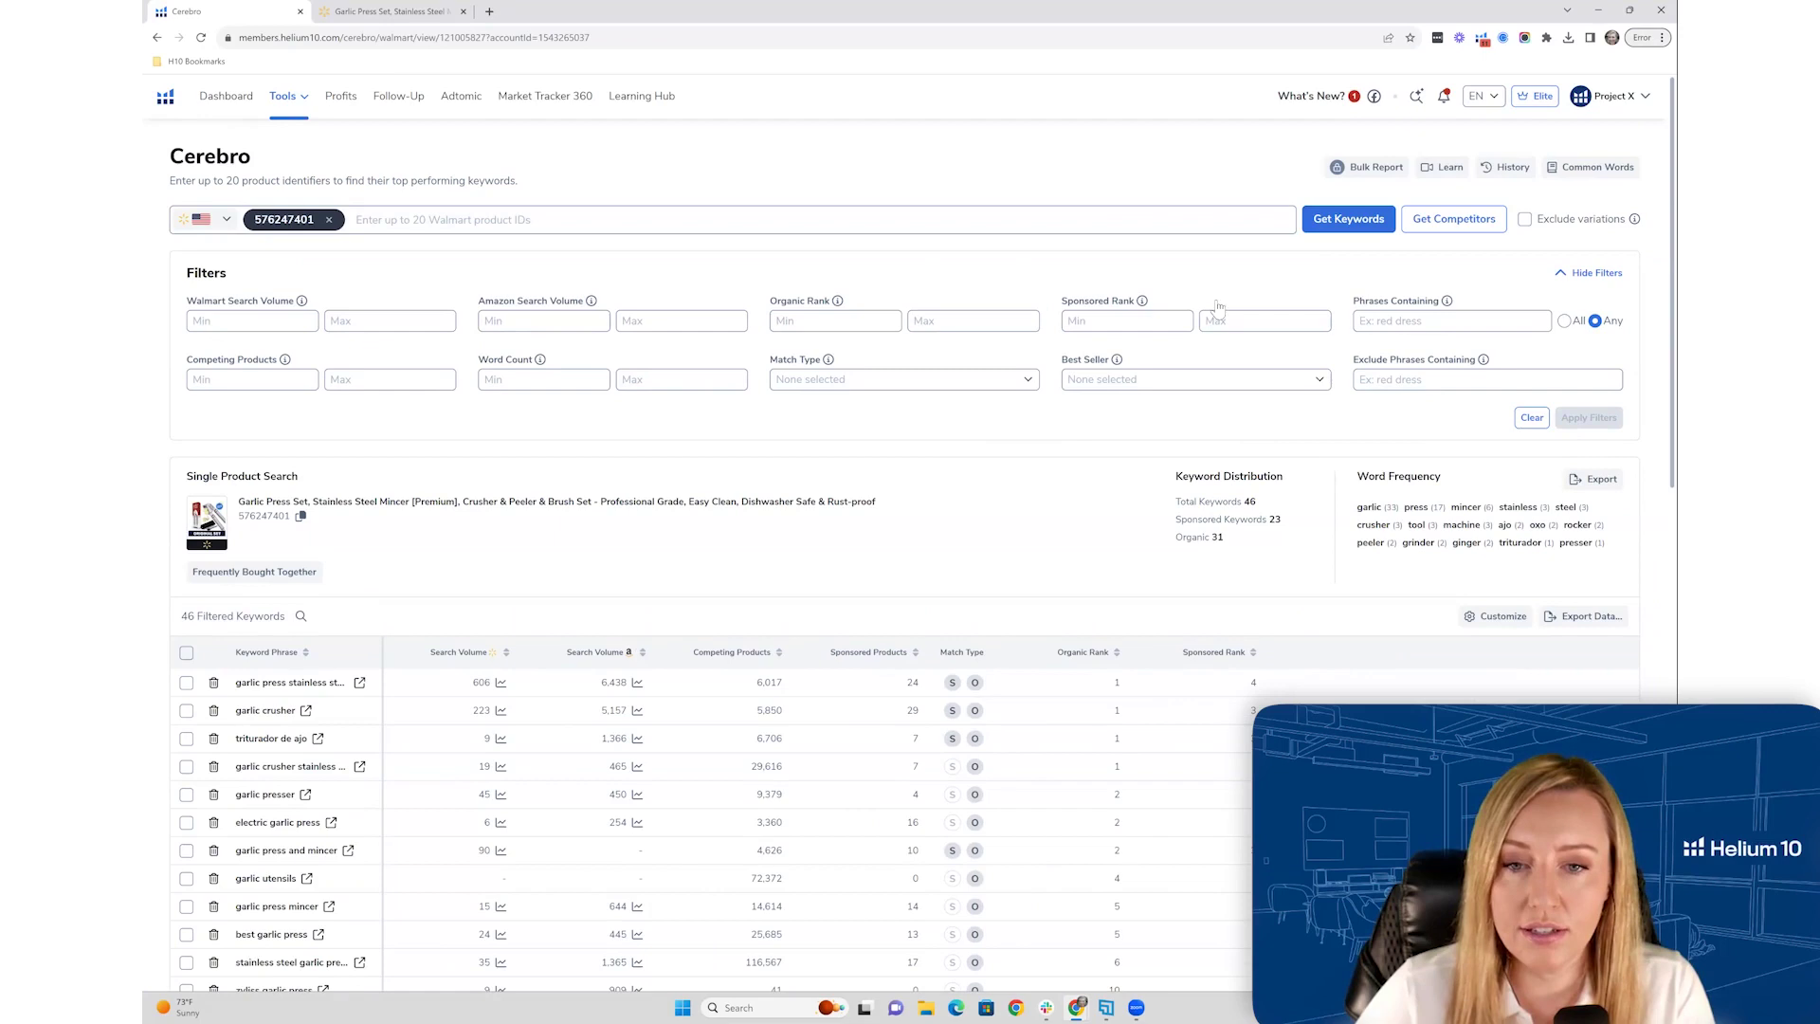
- Sort the Garlic Press Set's keywords by sponsored rank in ascending order and look through the results
click(1215, 656)
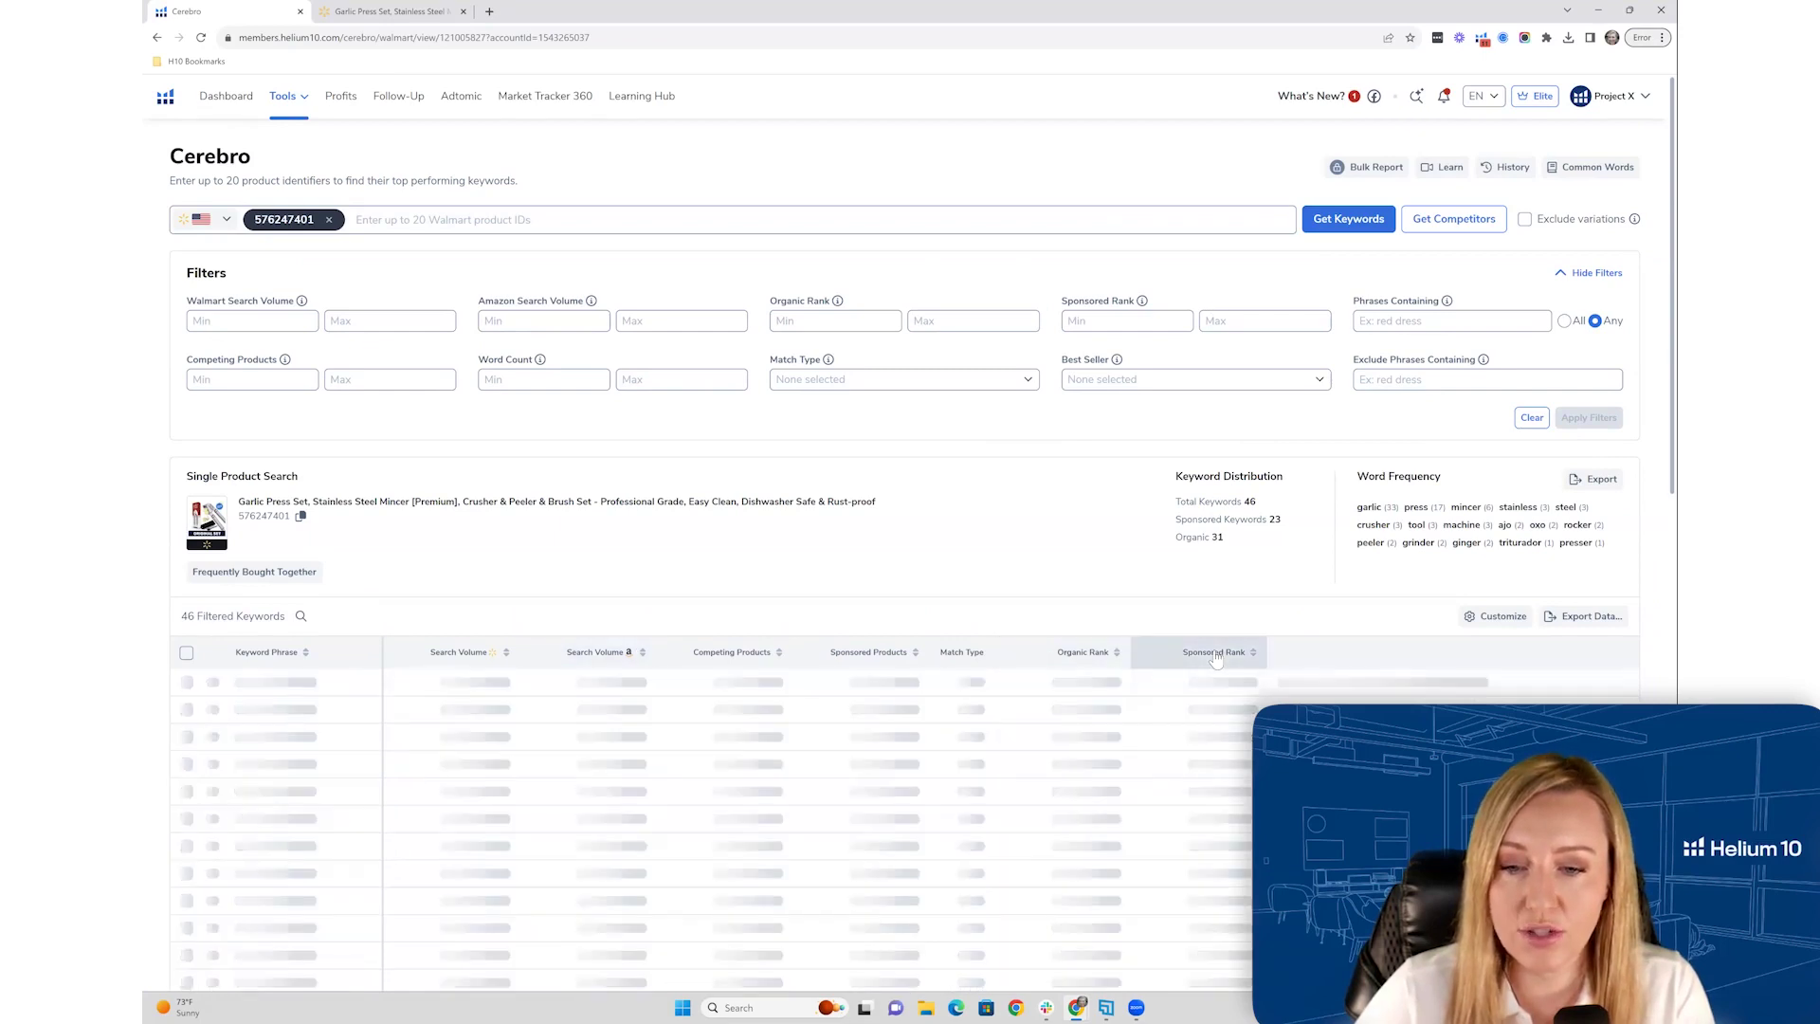
scroll(1170, 610, down, 4)
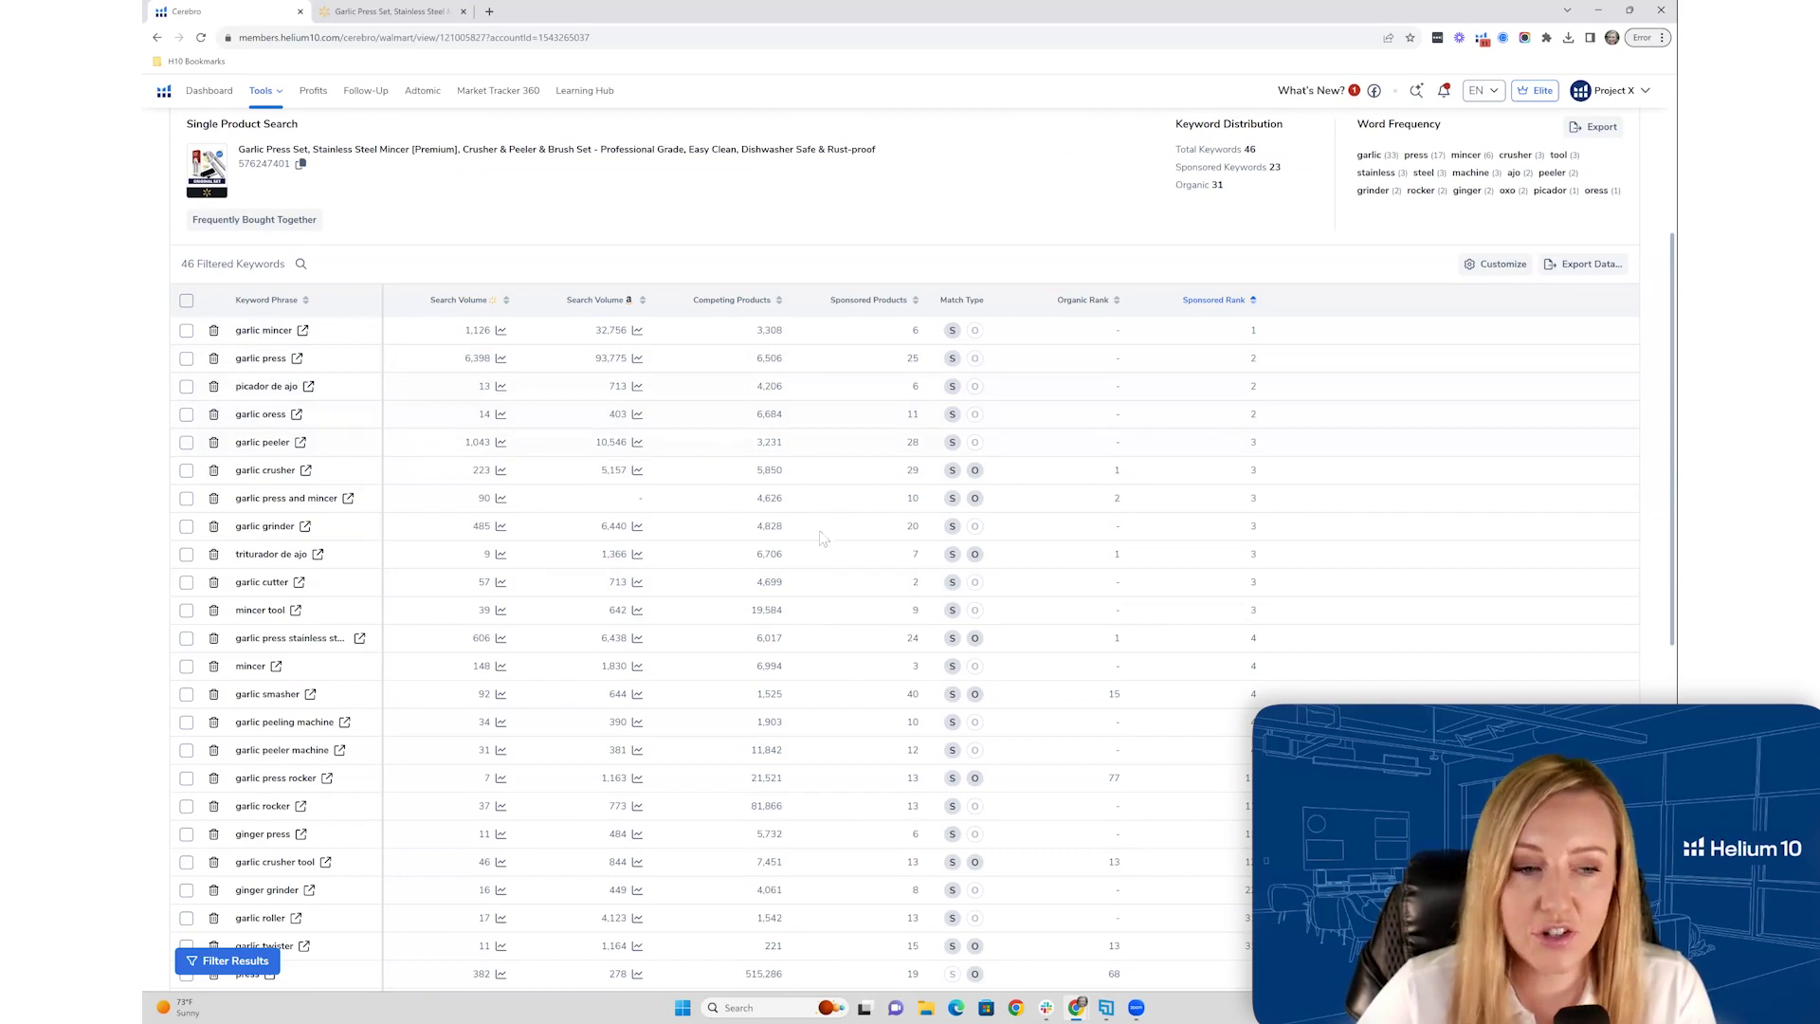
scroll(548, 479, down, 2)
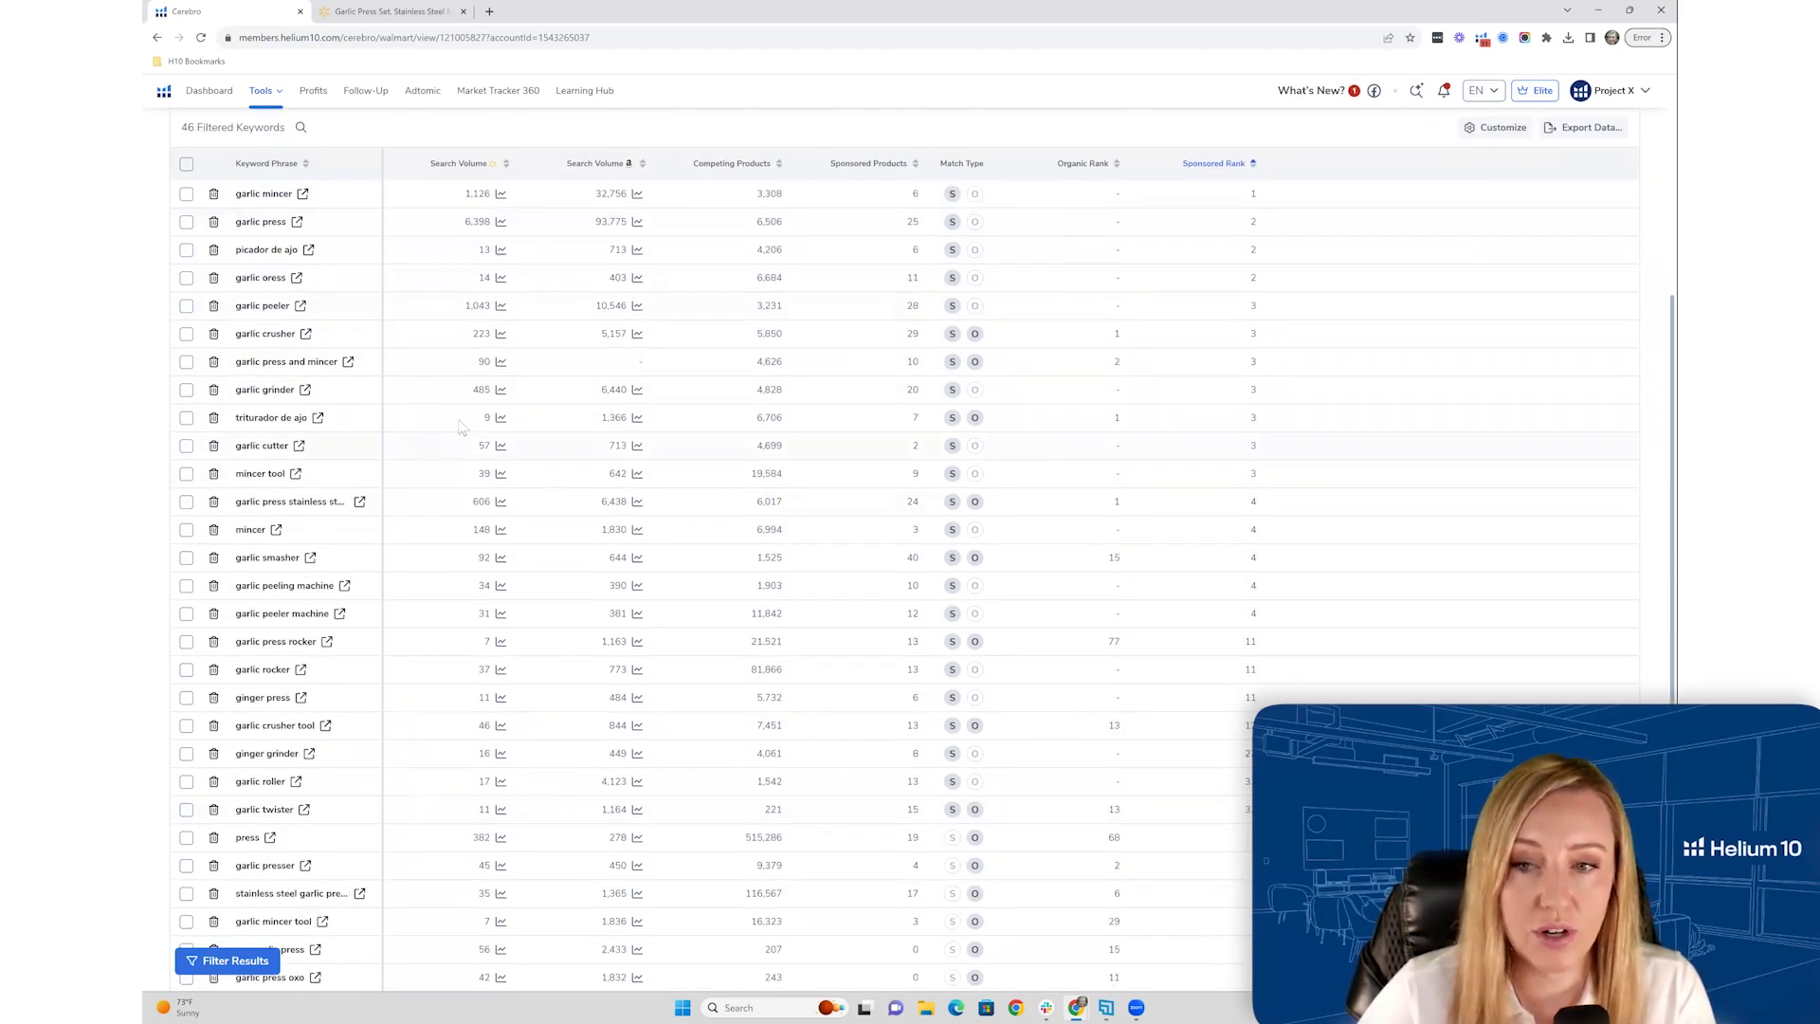
scroll(471, 425, up, 2)
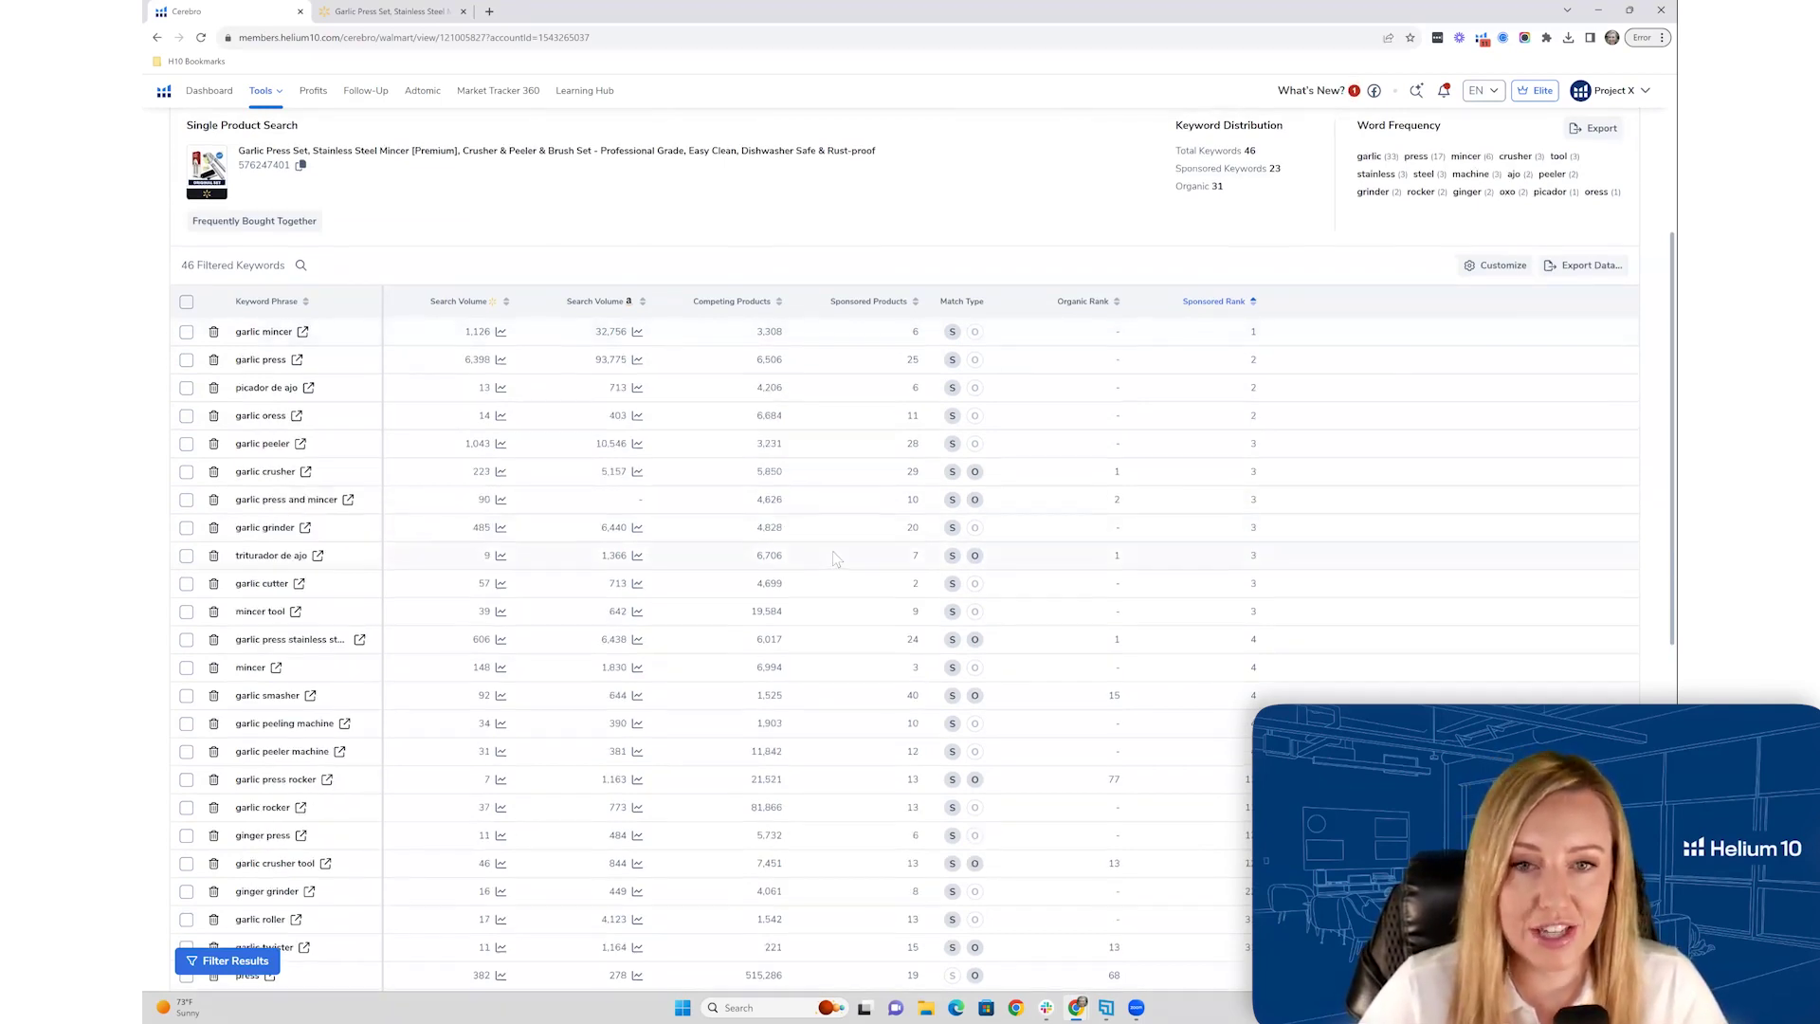
scroll(833, 550, up, 3)
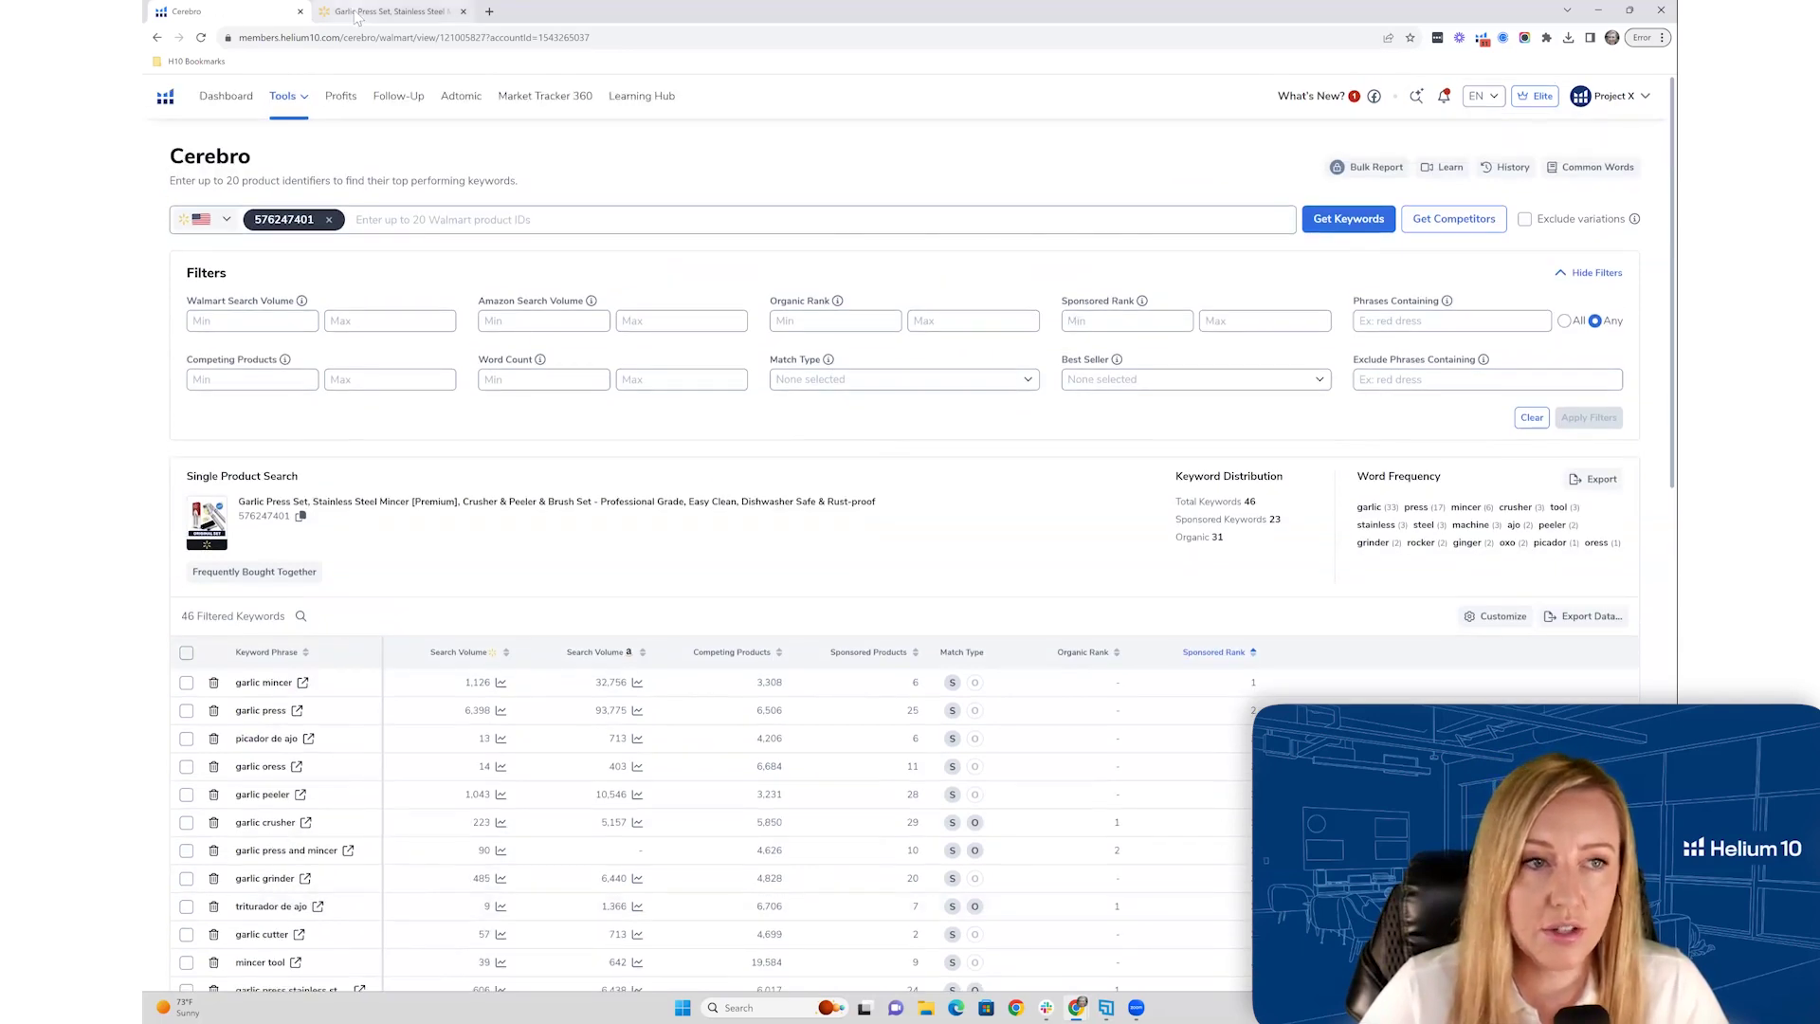
- Return to Walmart's garlic press results, open the Mainstays 7 inch Ergonomic Lightweight Black Garlic Press listing, and copy its product ID 396780535
key(ctrl+Tab)
click(157, 38)
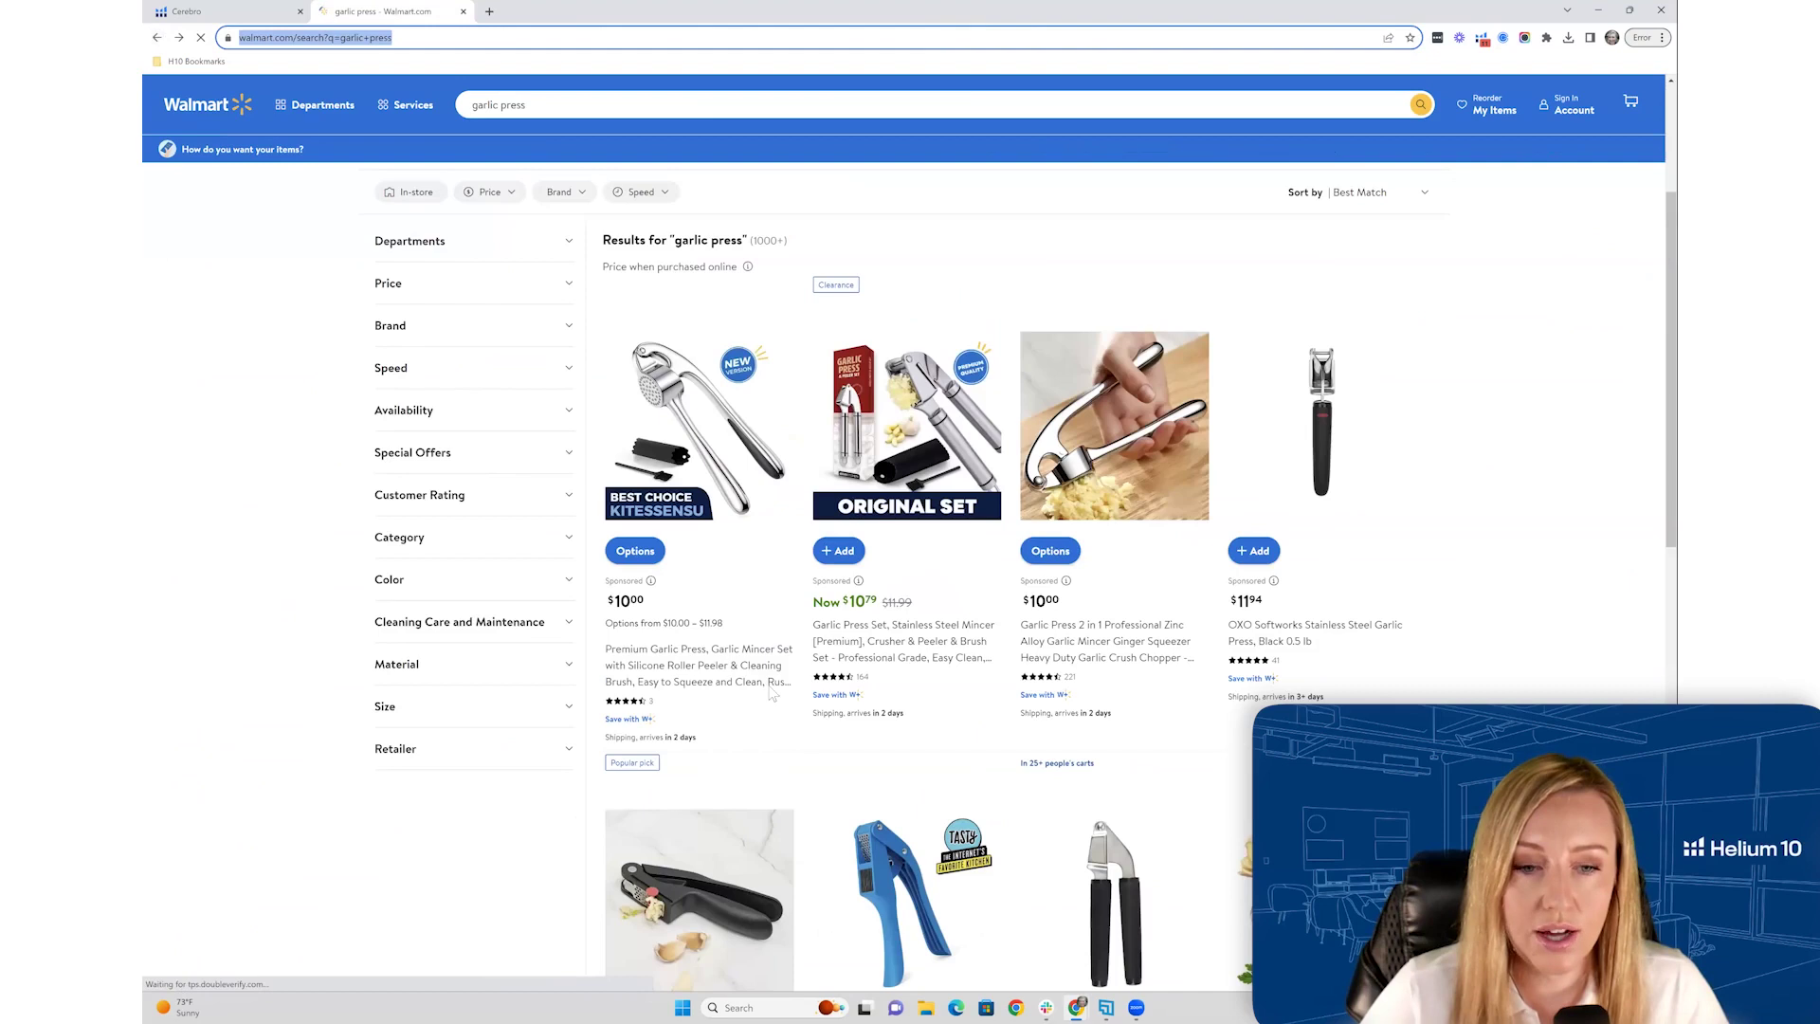
scroll(918, 773, down, 3)
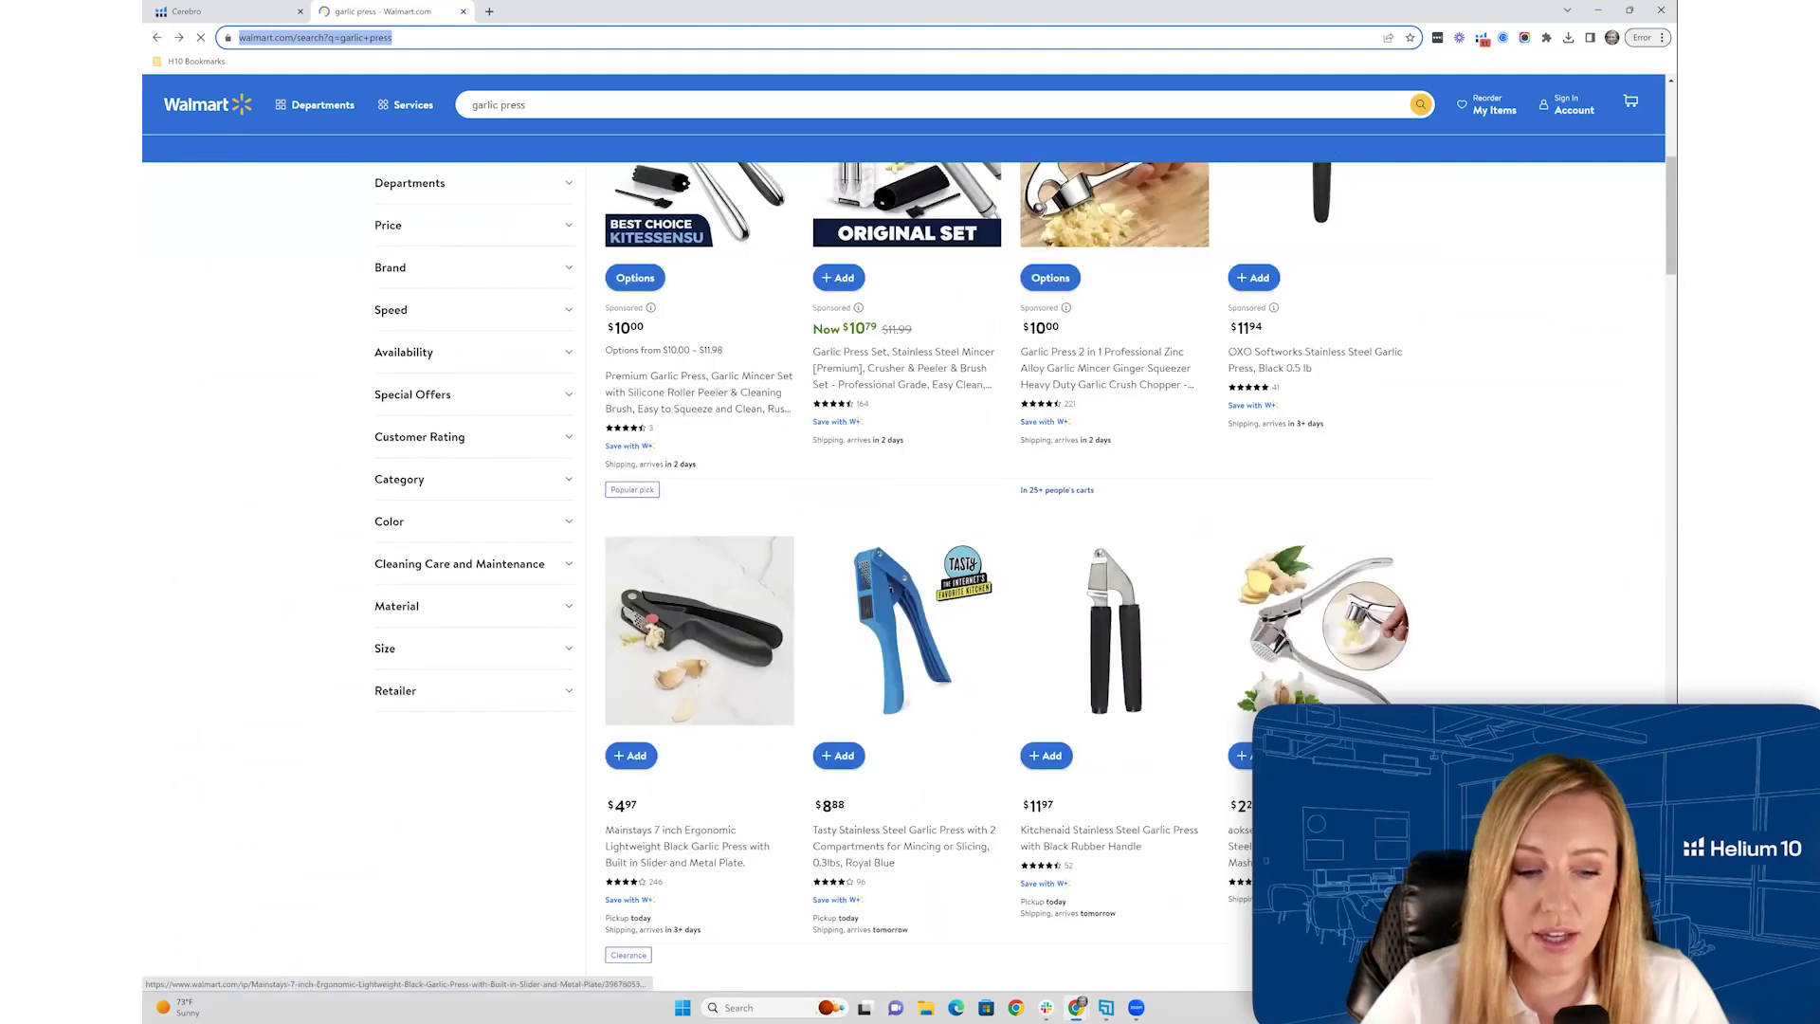
click(700, 630)
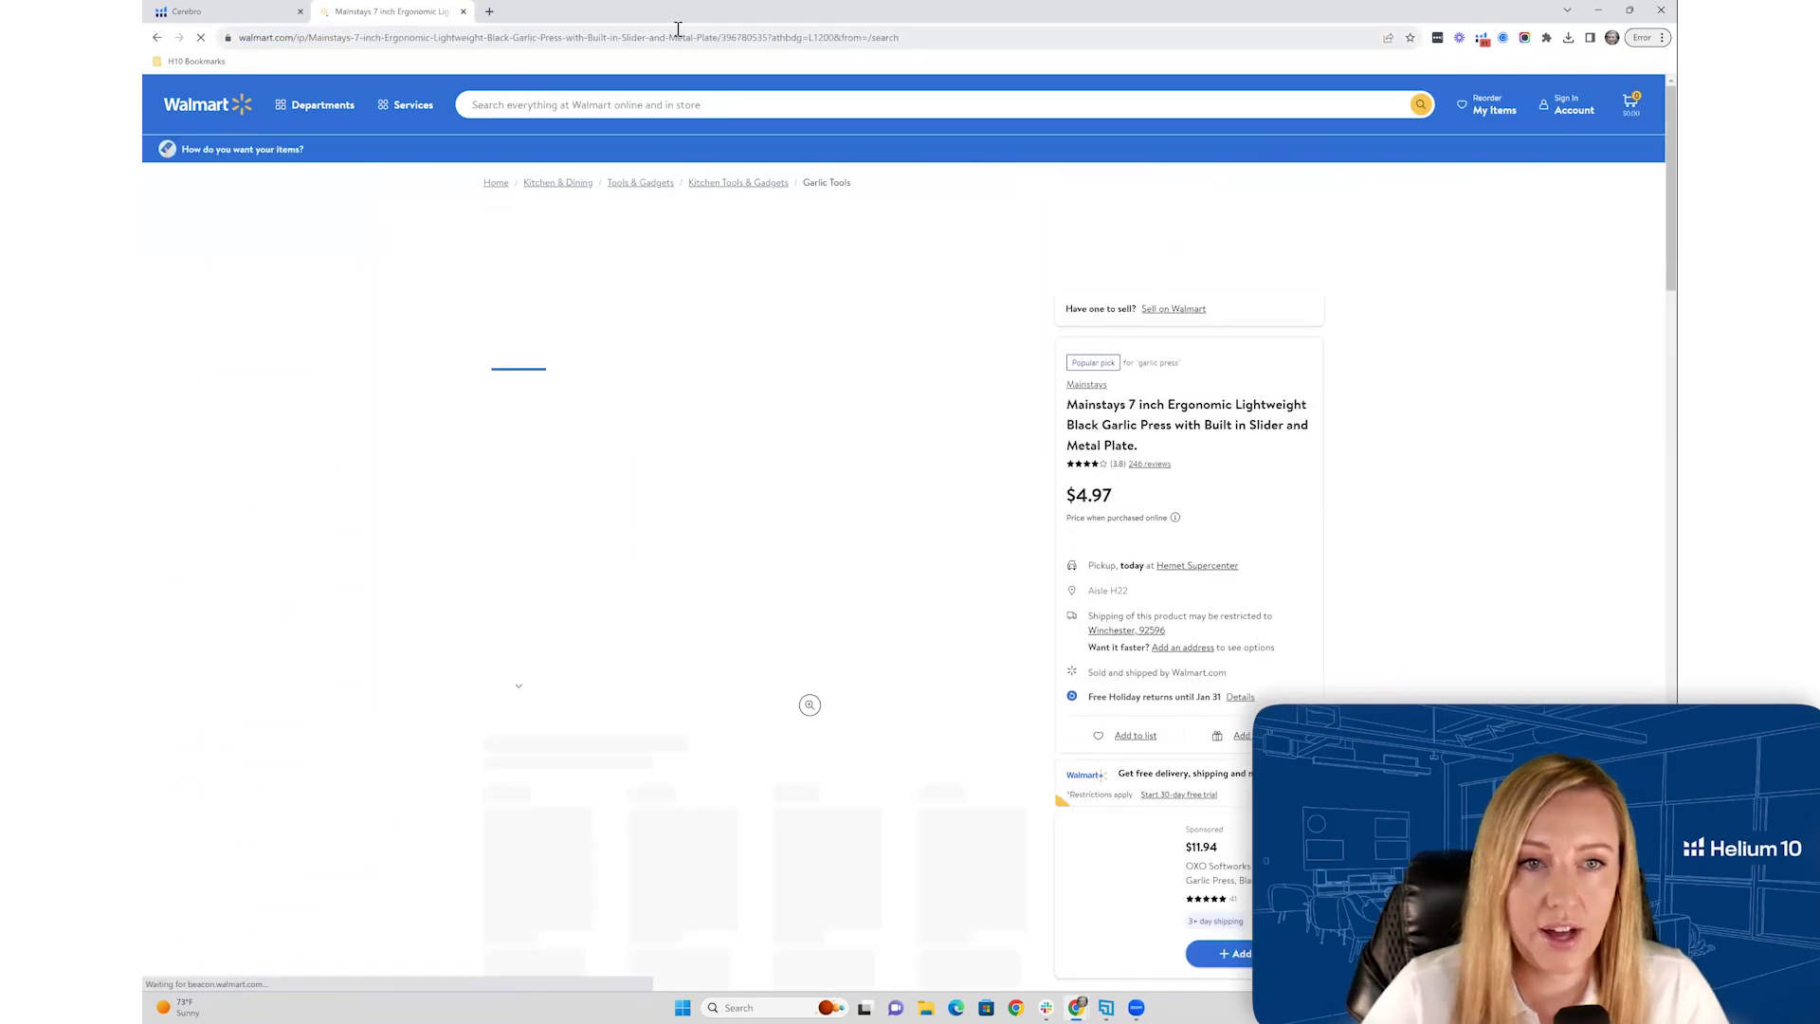
click(729, 36)
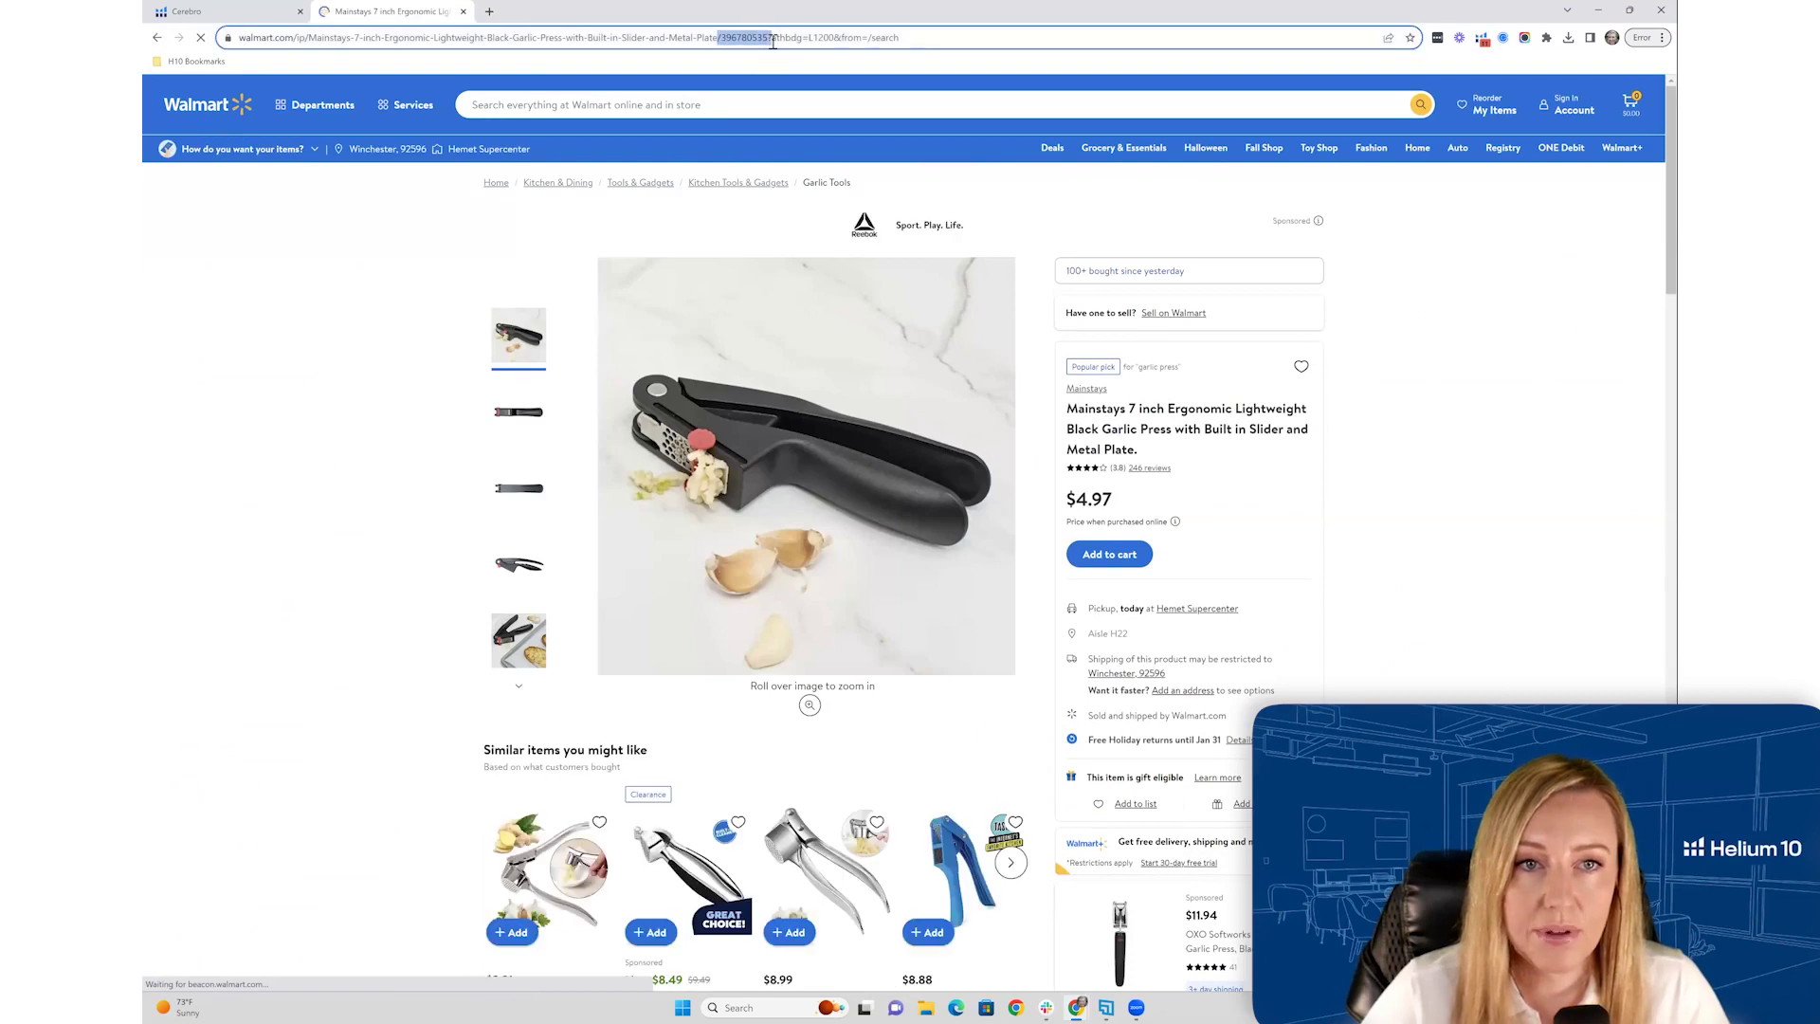
drag(775, 38, 824, 37)
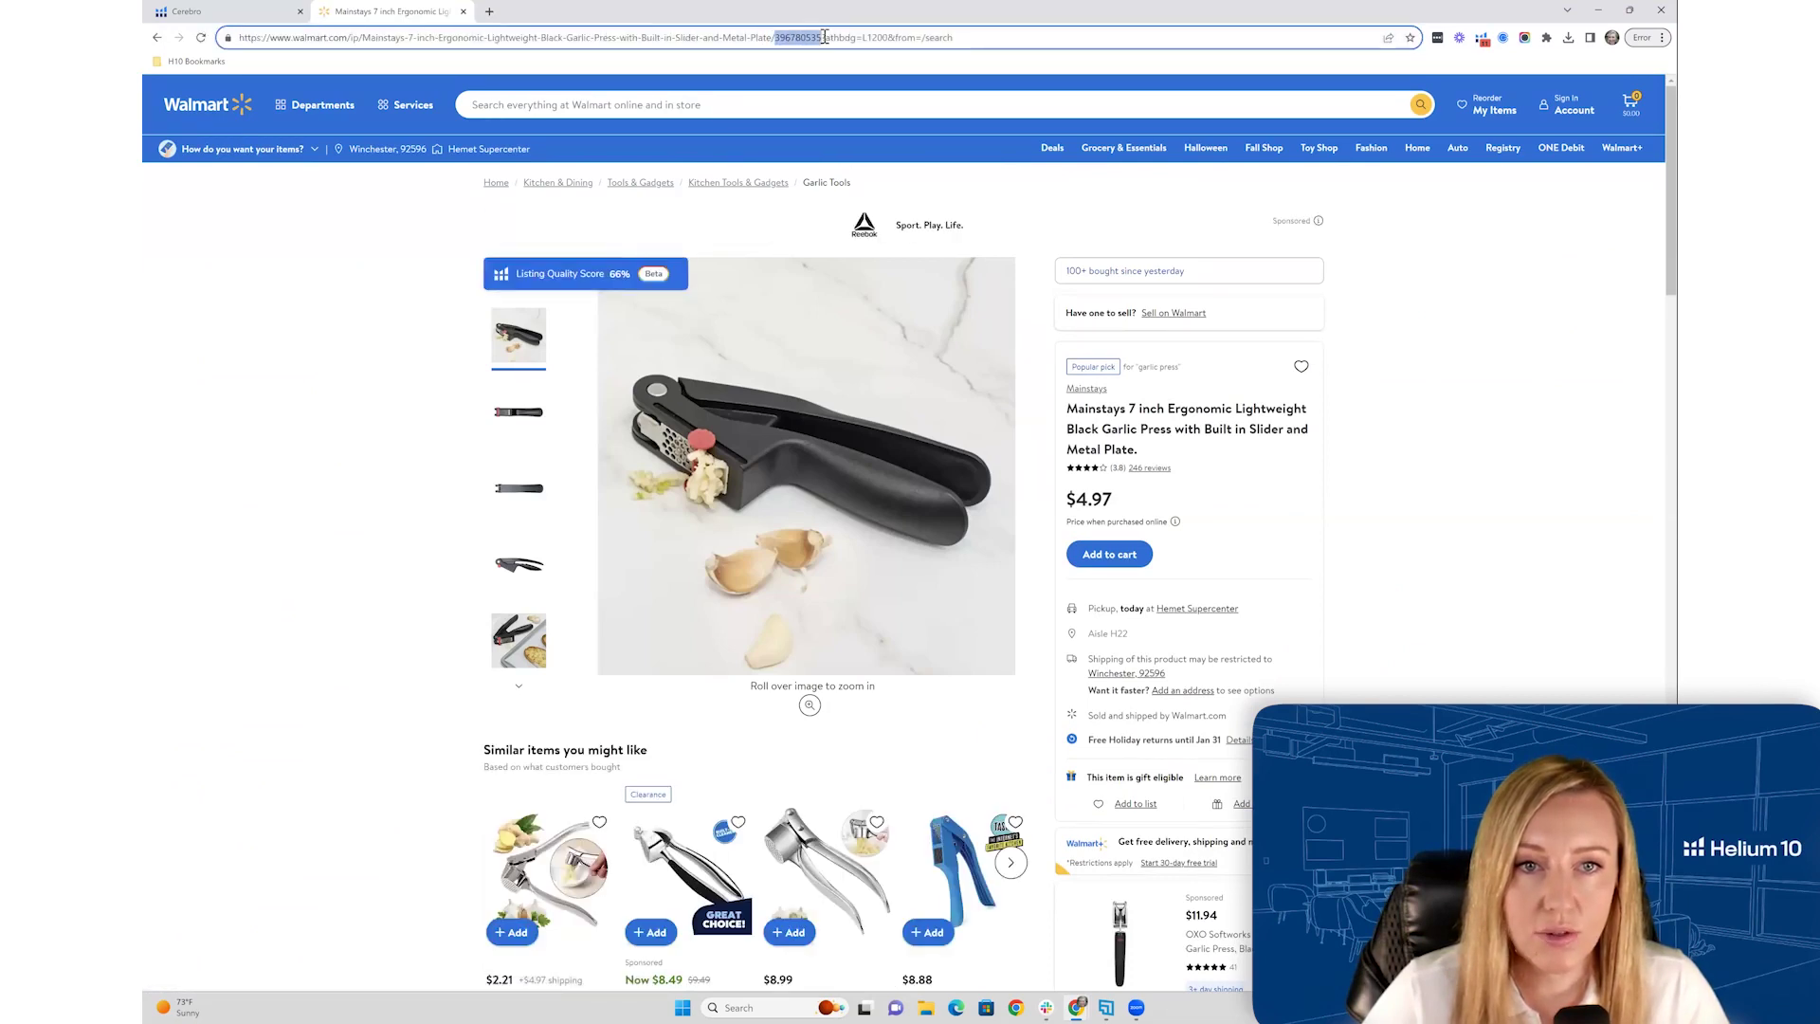
right_click(824, 39)
click(854, 128)
- Switch to Cerebro and add the copied product ID 396780535 to the search alongside 576247401
key(ctrl+shift+Tab)
right_click(379, 220)
click(419, 327)
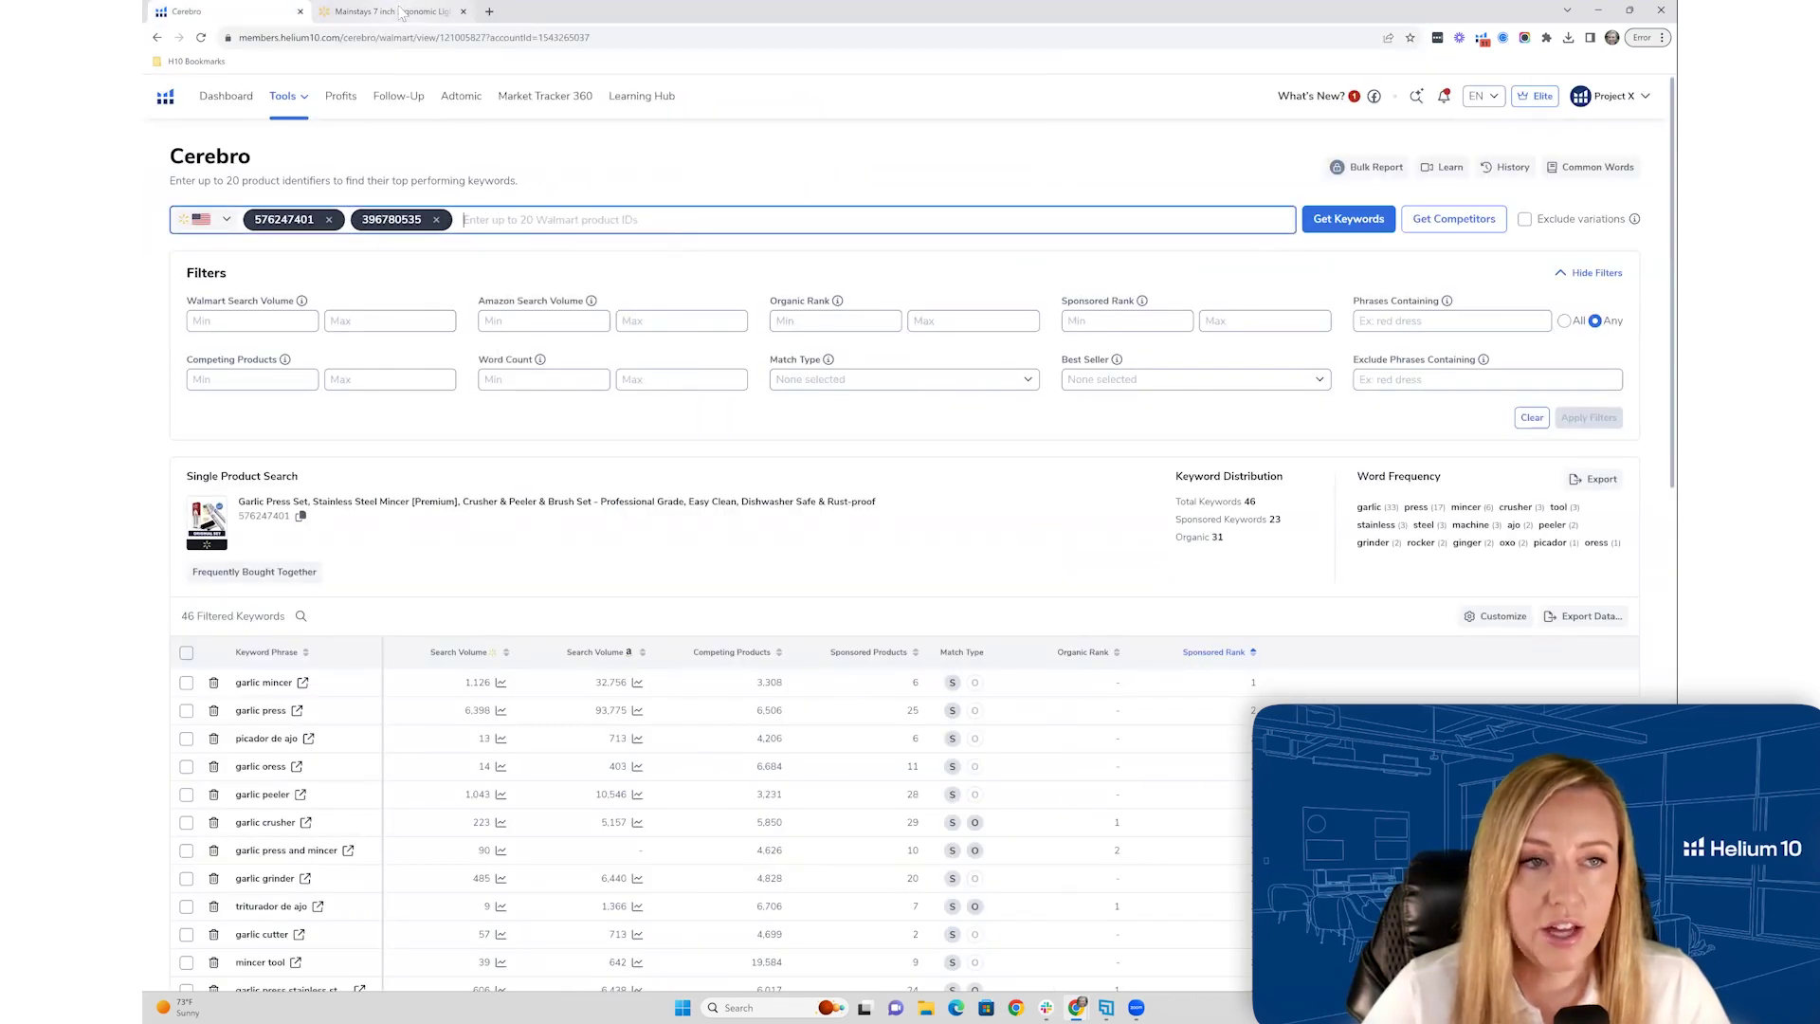
- Return to Walmart's garlic press results, open the Kitchenaid Stainless Steel Garlic Press with Black Rubber Handle listing, and copy its product ID 454345033
click(401, 12)
click(157, 38)
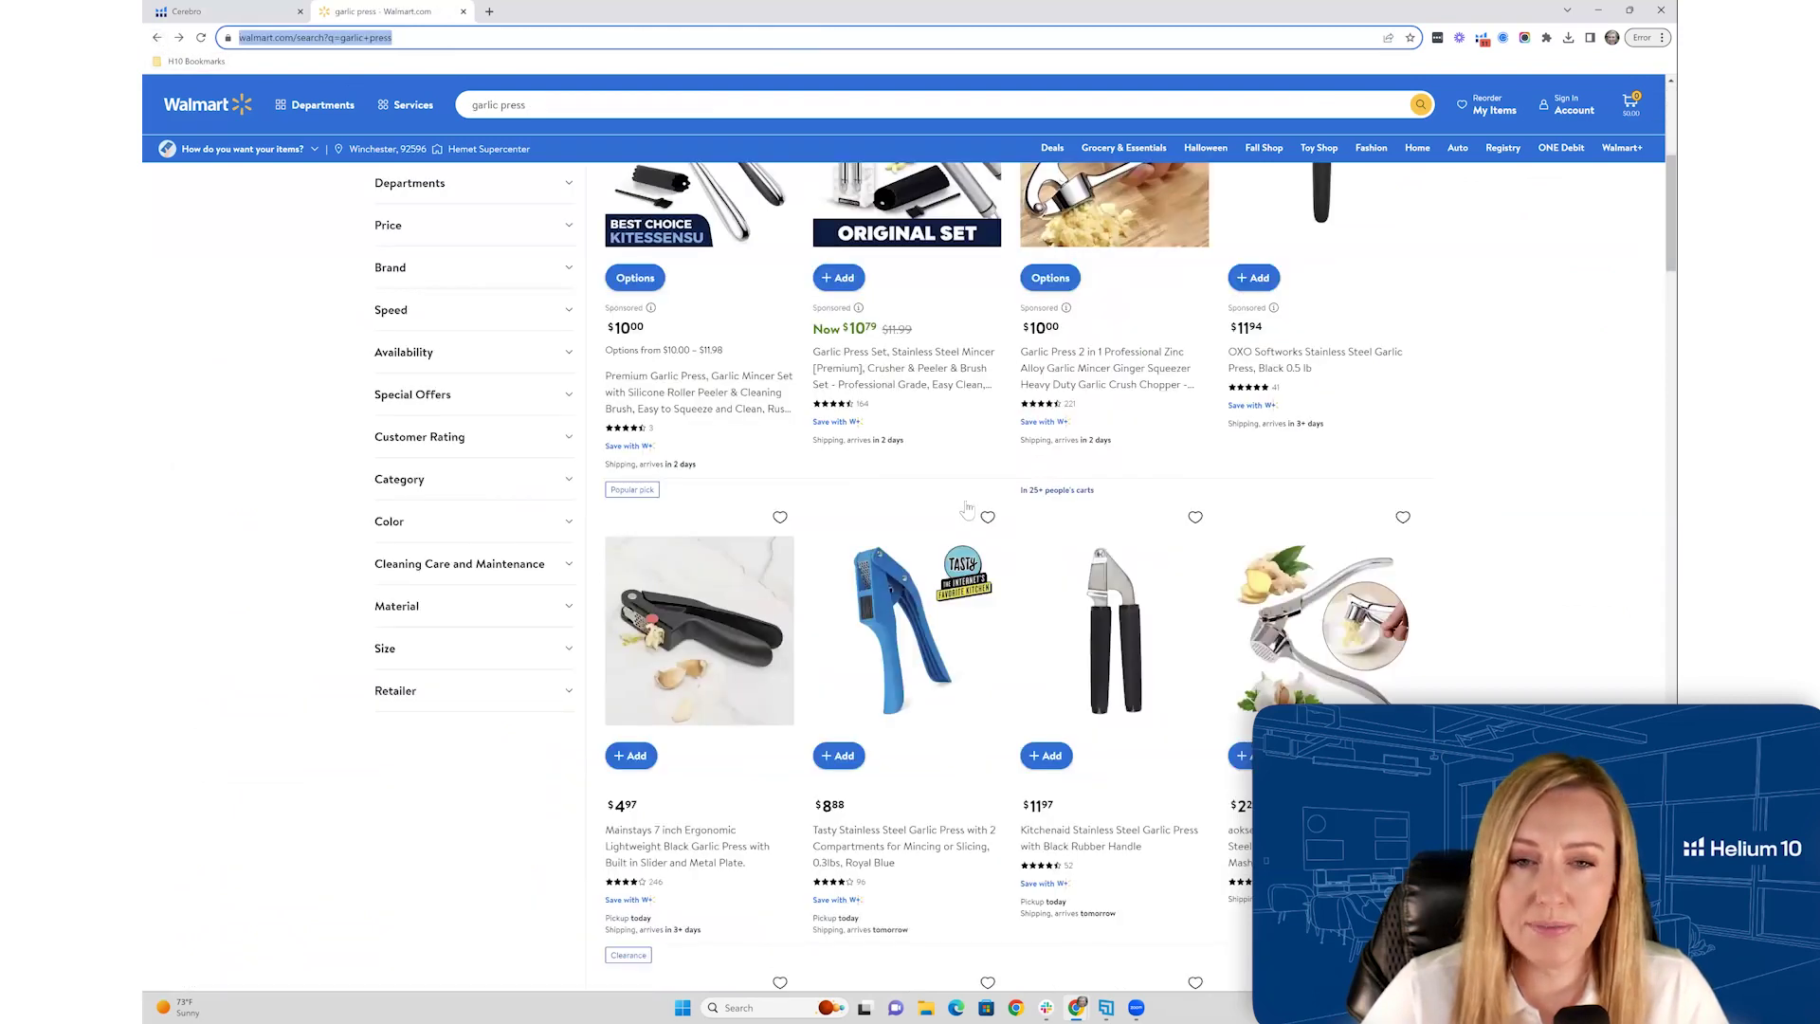
scroll(1071, 569, down, 2)
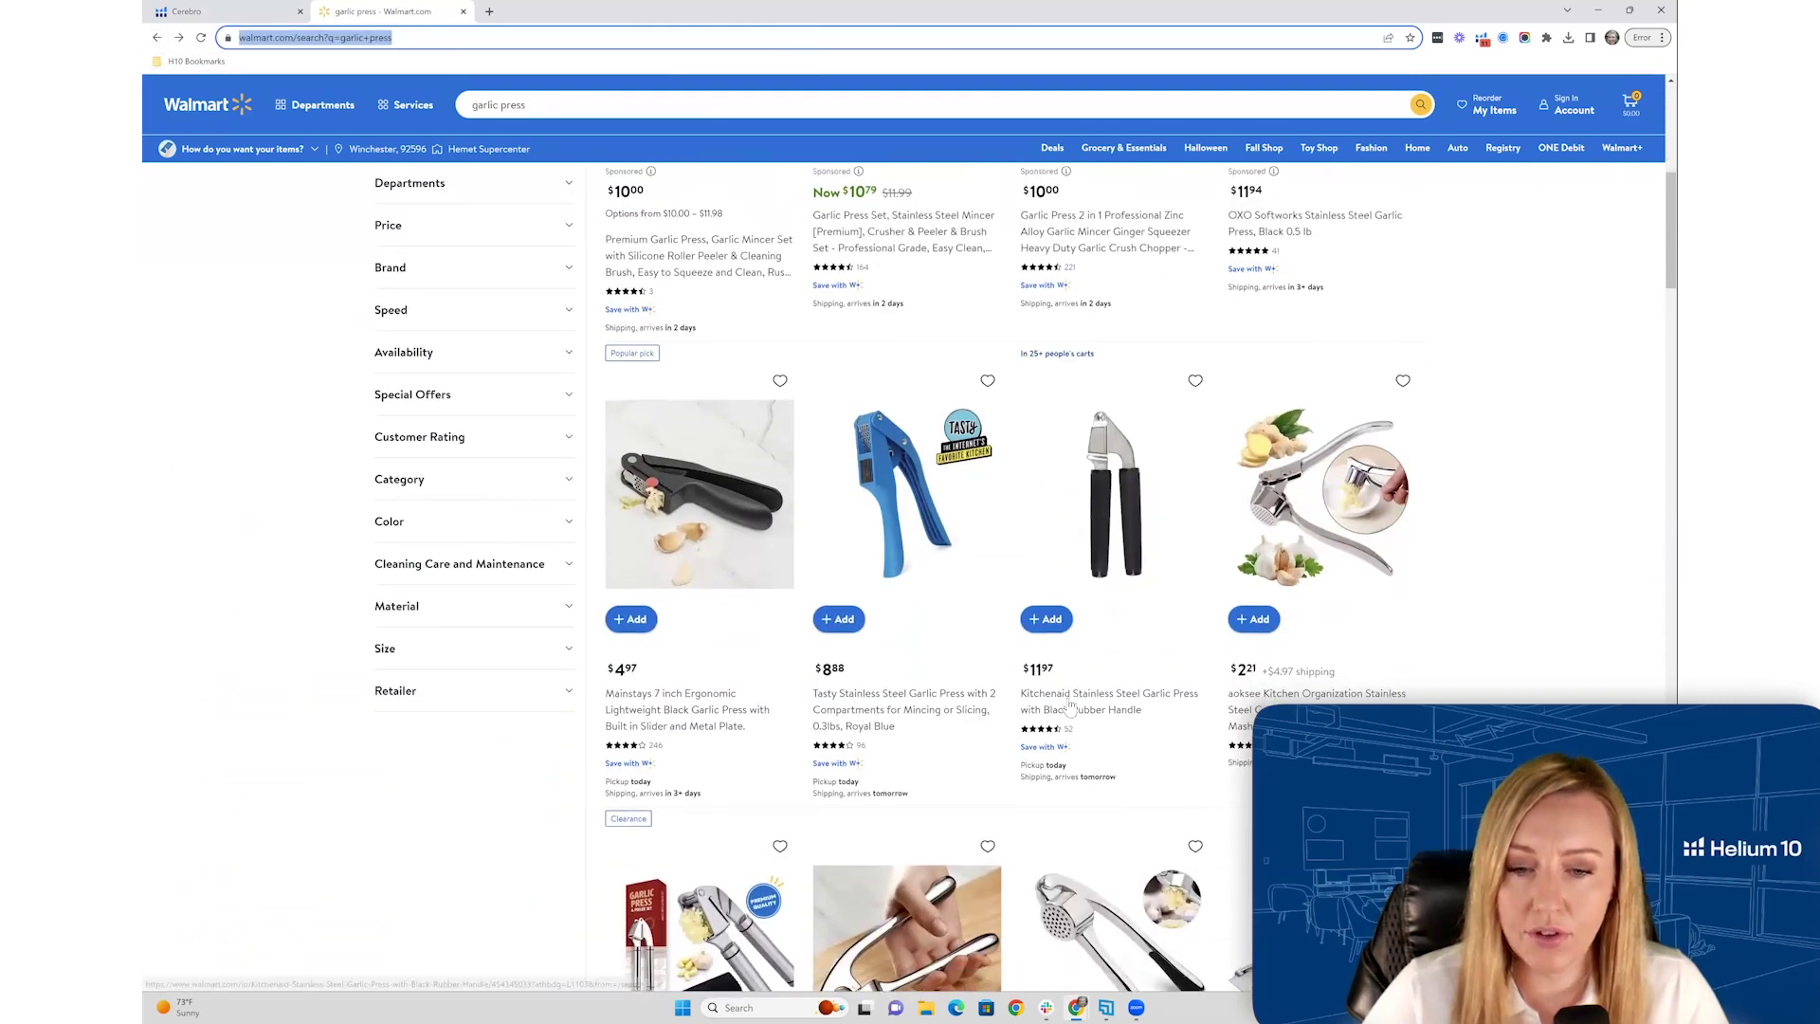
click(1070, 706)
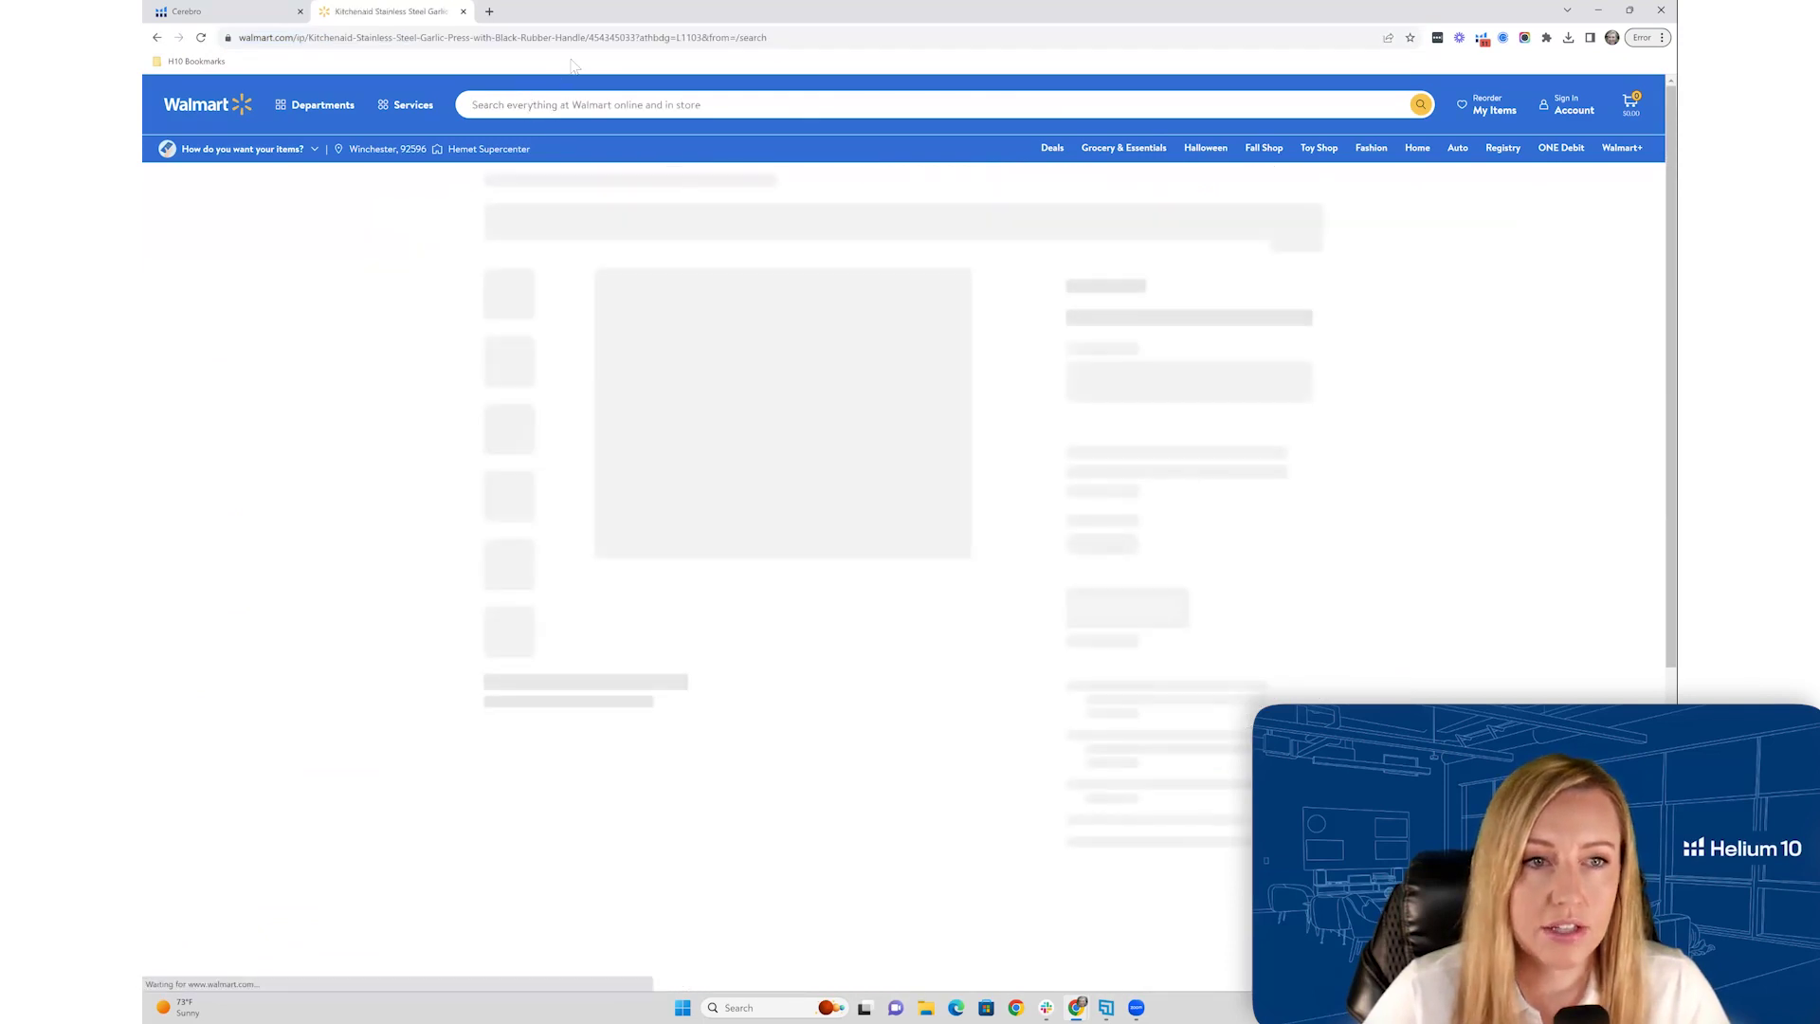
double_click(631, 37)
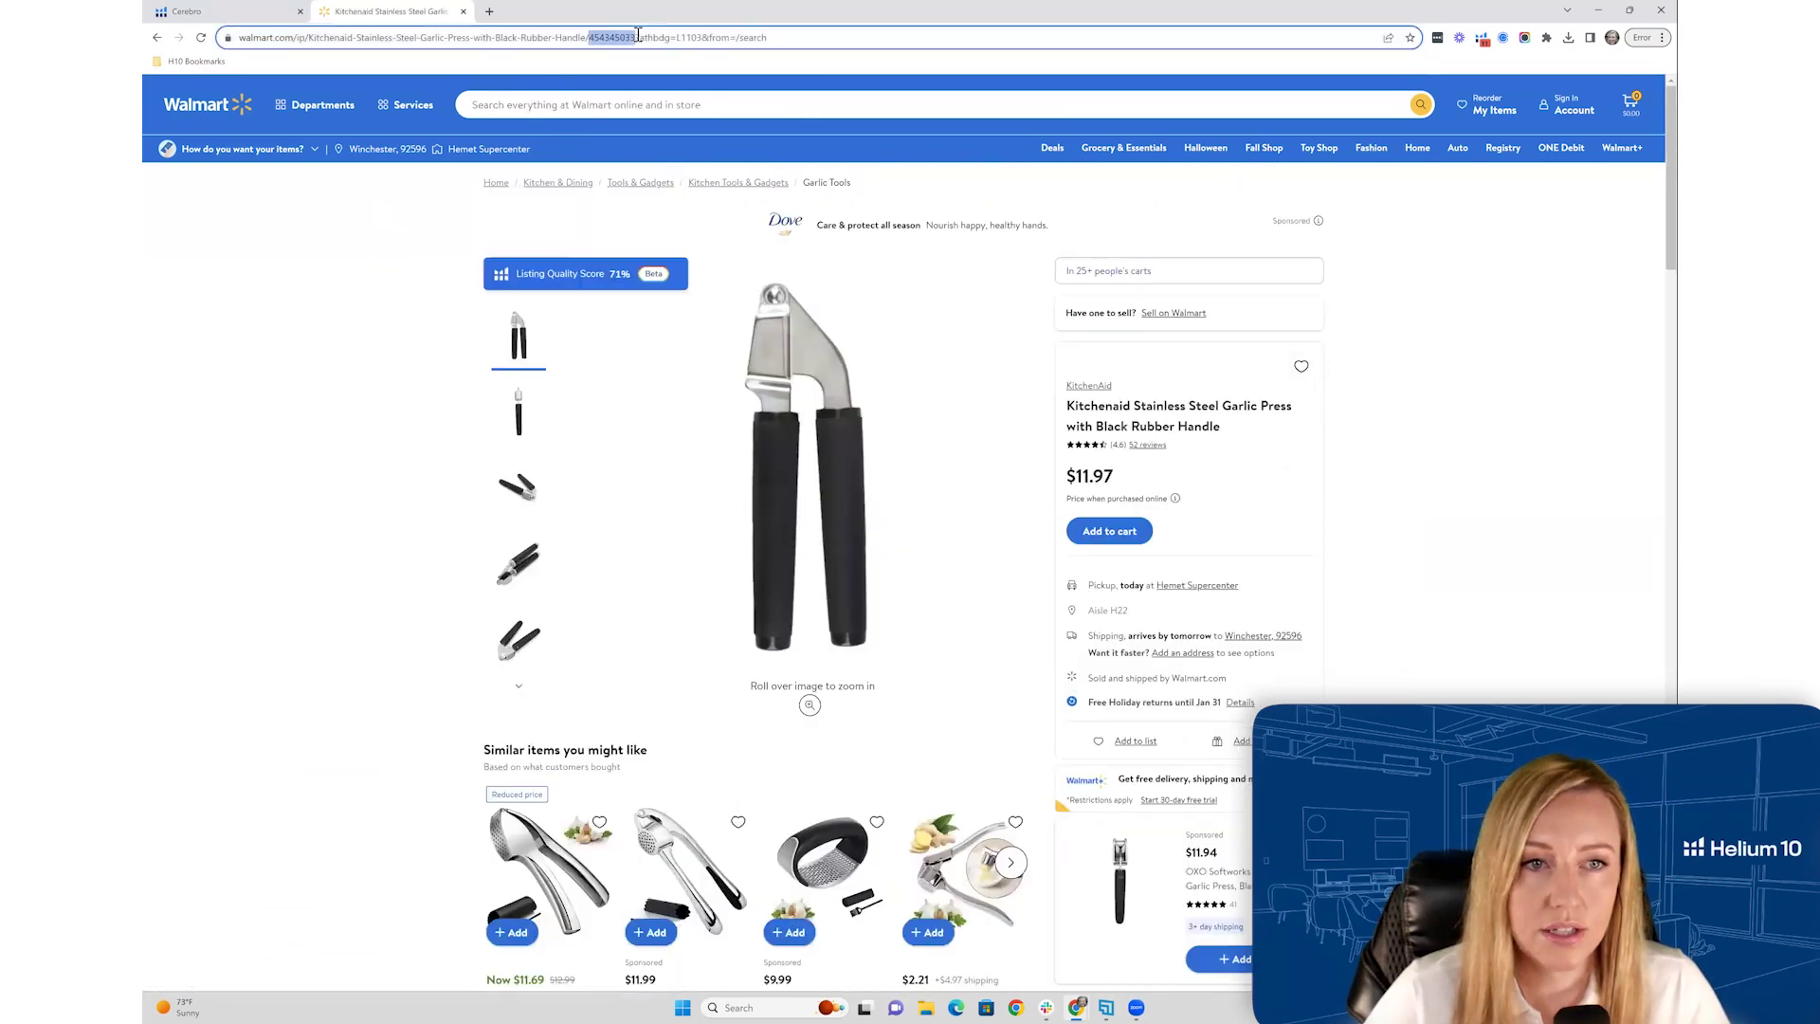
right_click(670, 43)
click(707, 122)
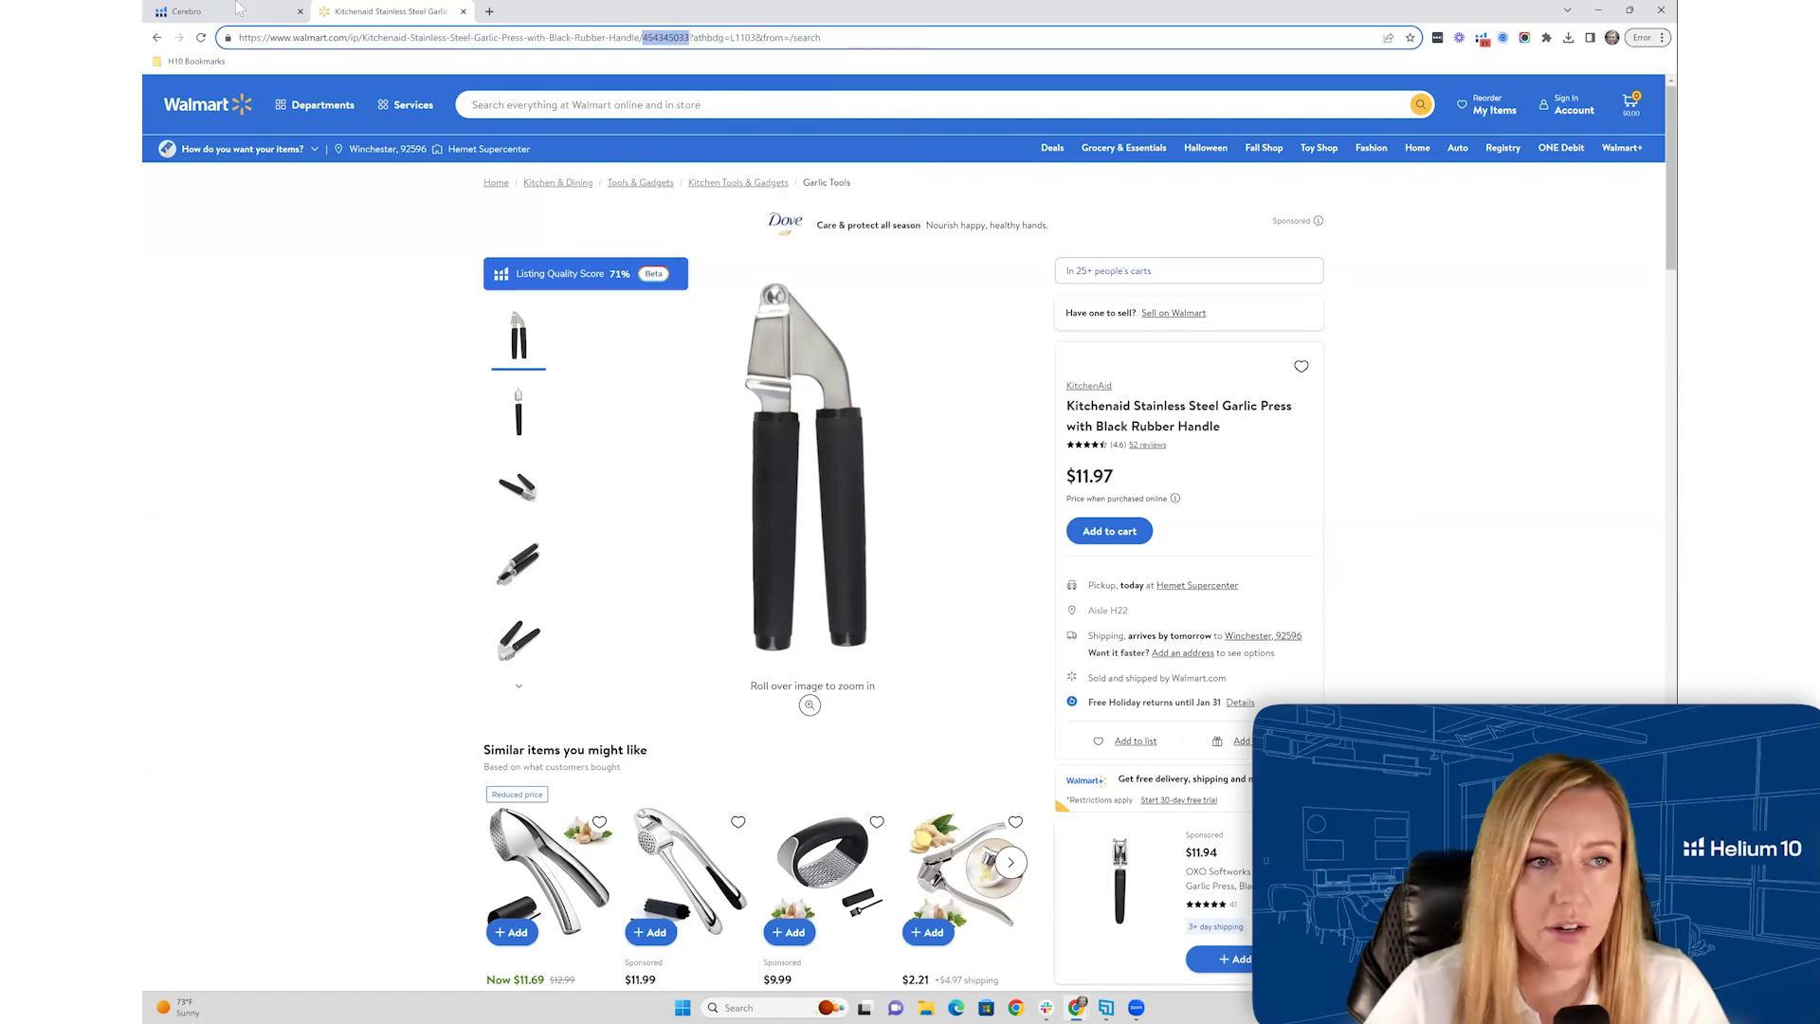
- Add product ID 454345033 to the Cerebro search and get keywords for all three products as a new search
click(237, 10)
right_click(481, 220)
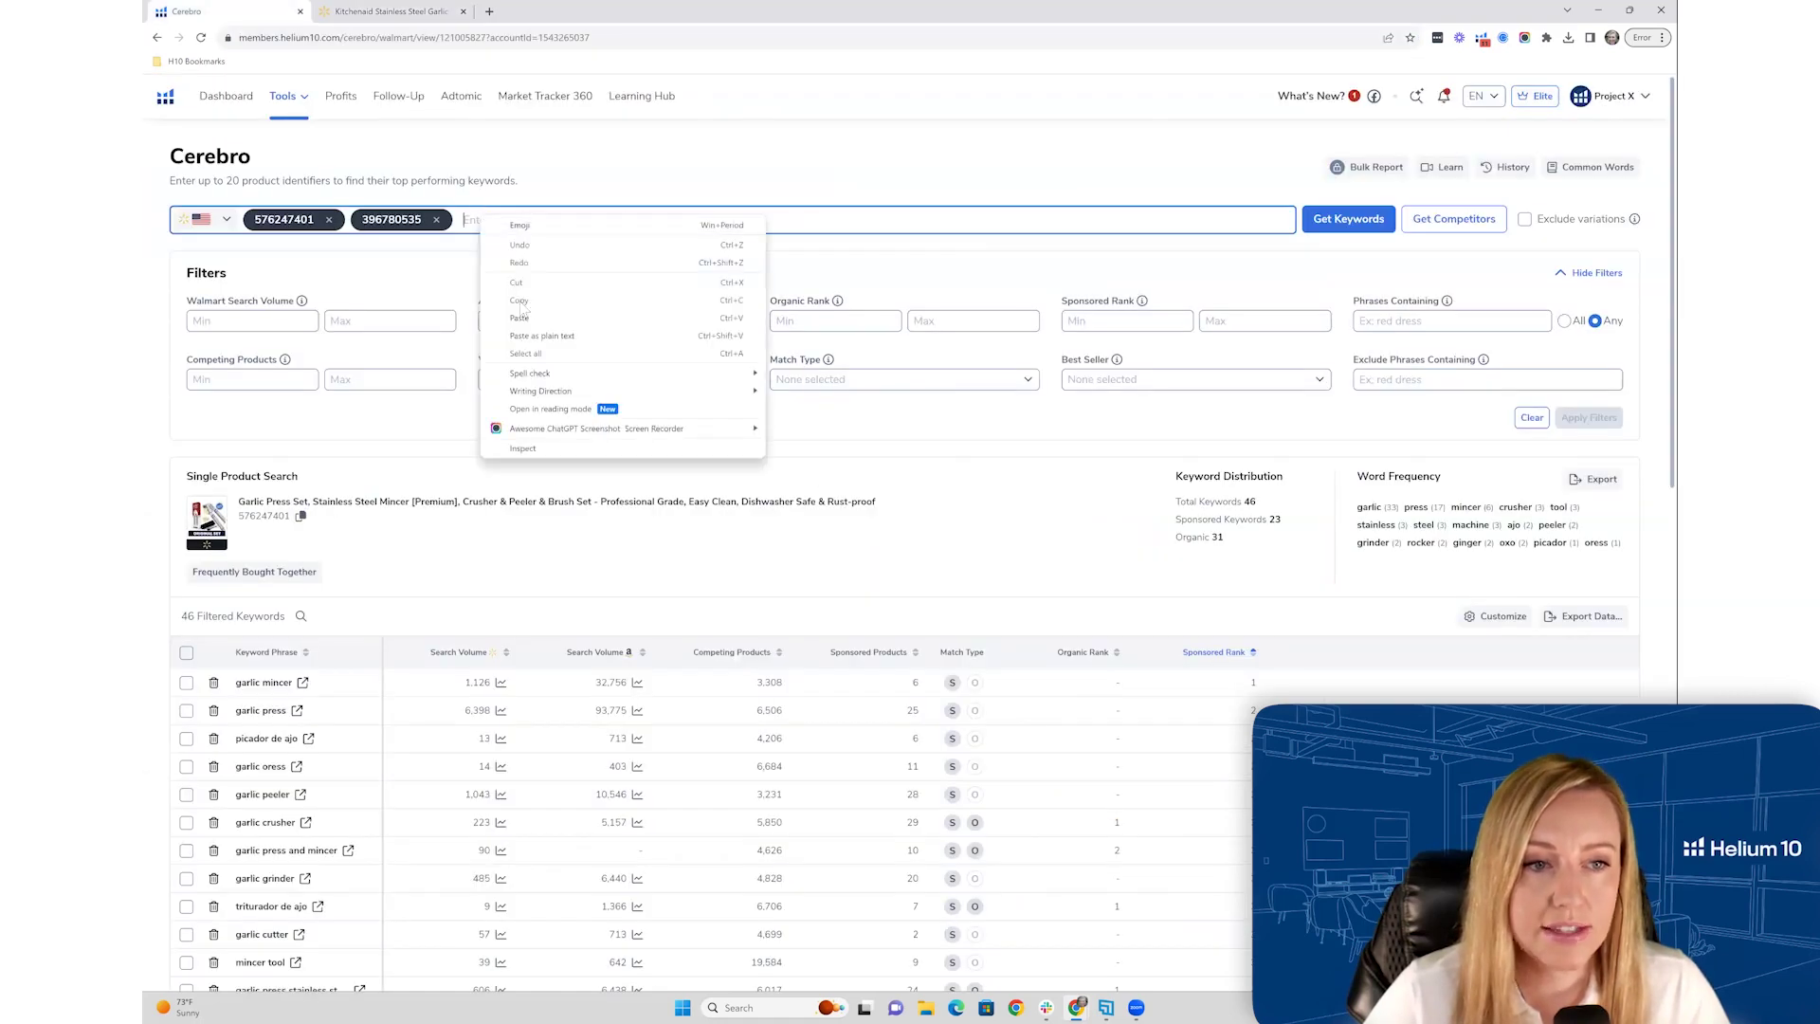
click(521, 318)
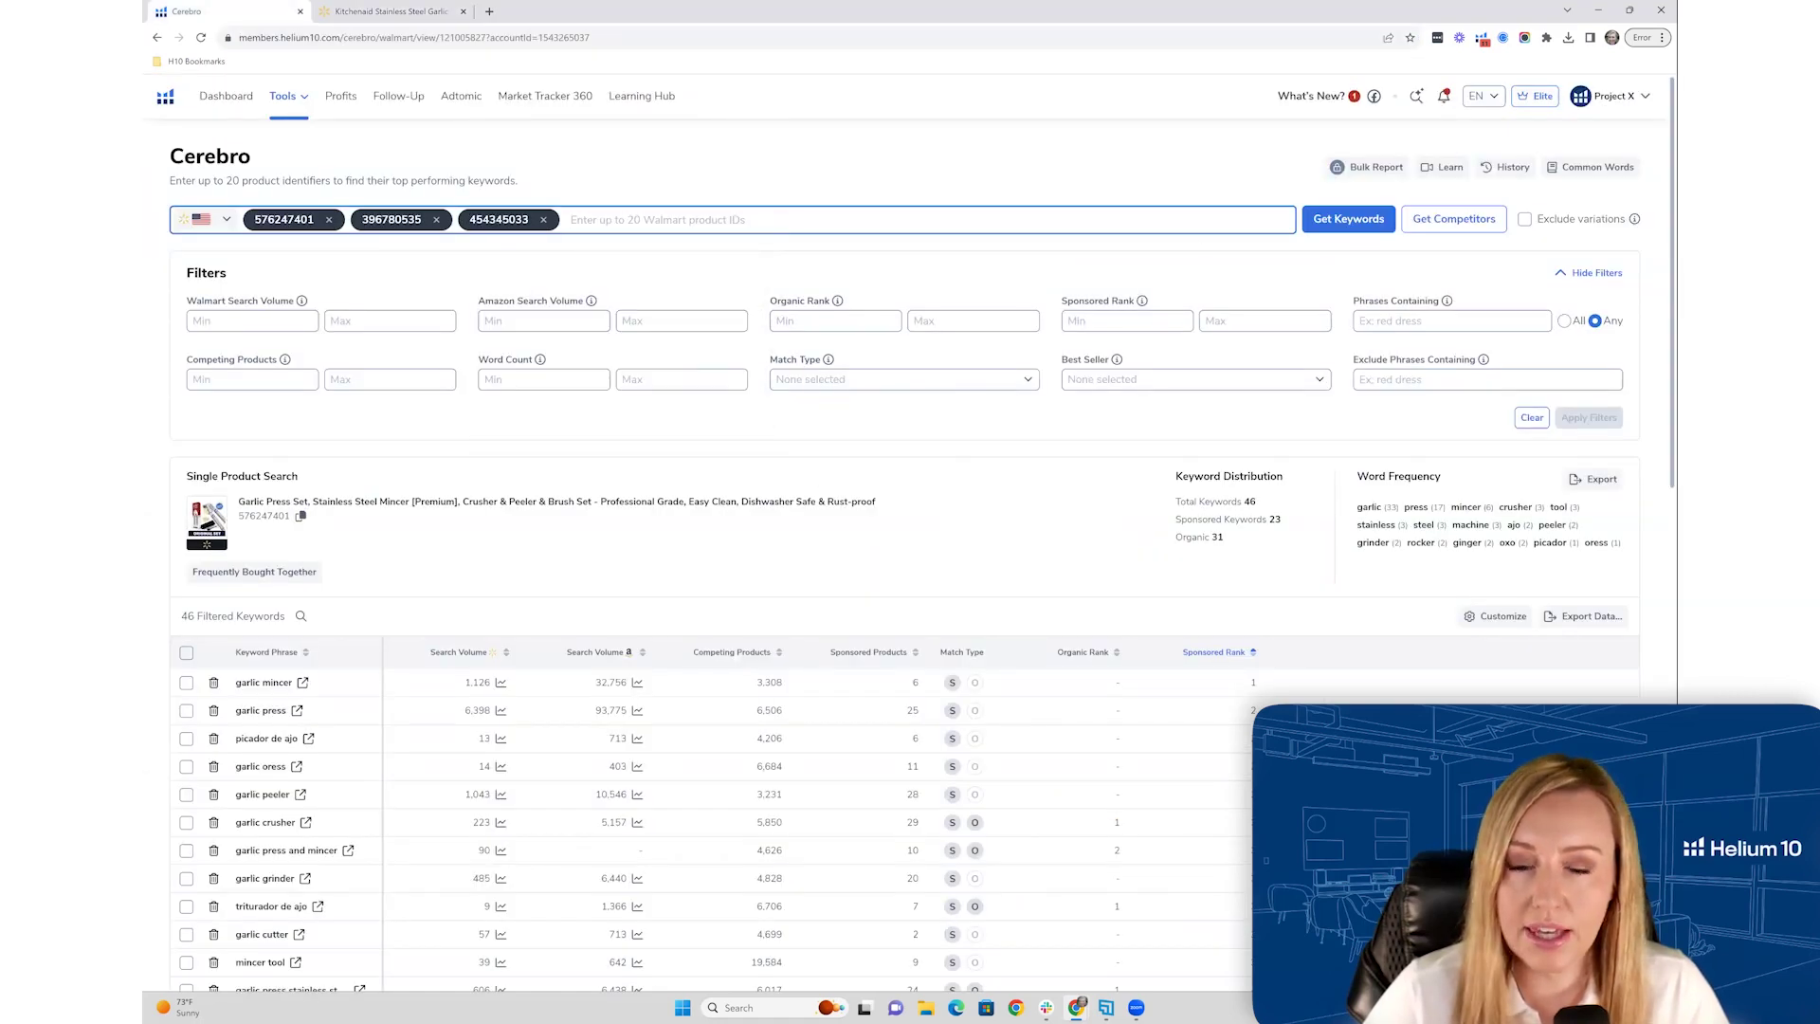
click(1348, 219)
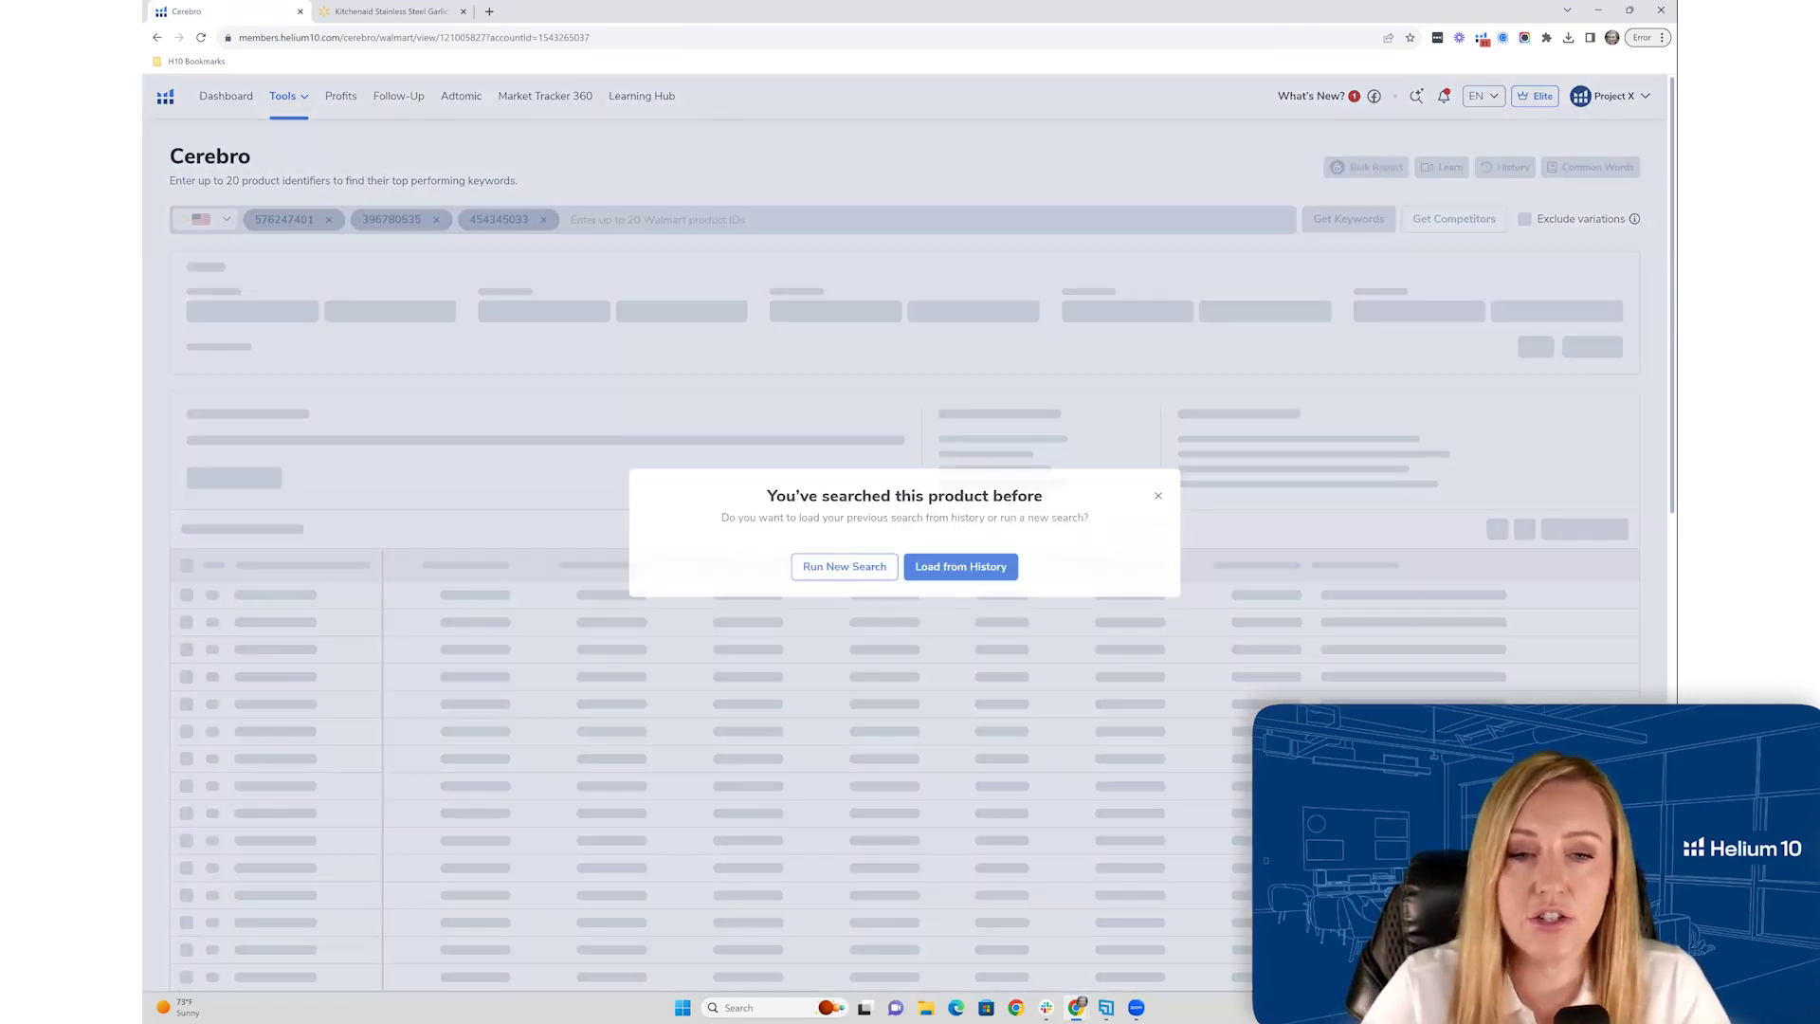
click(802, 574)
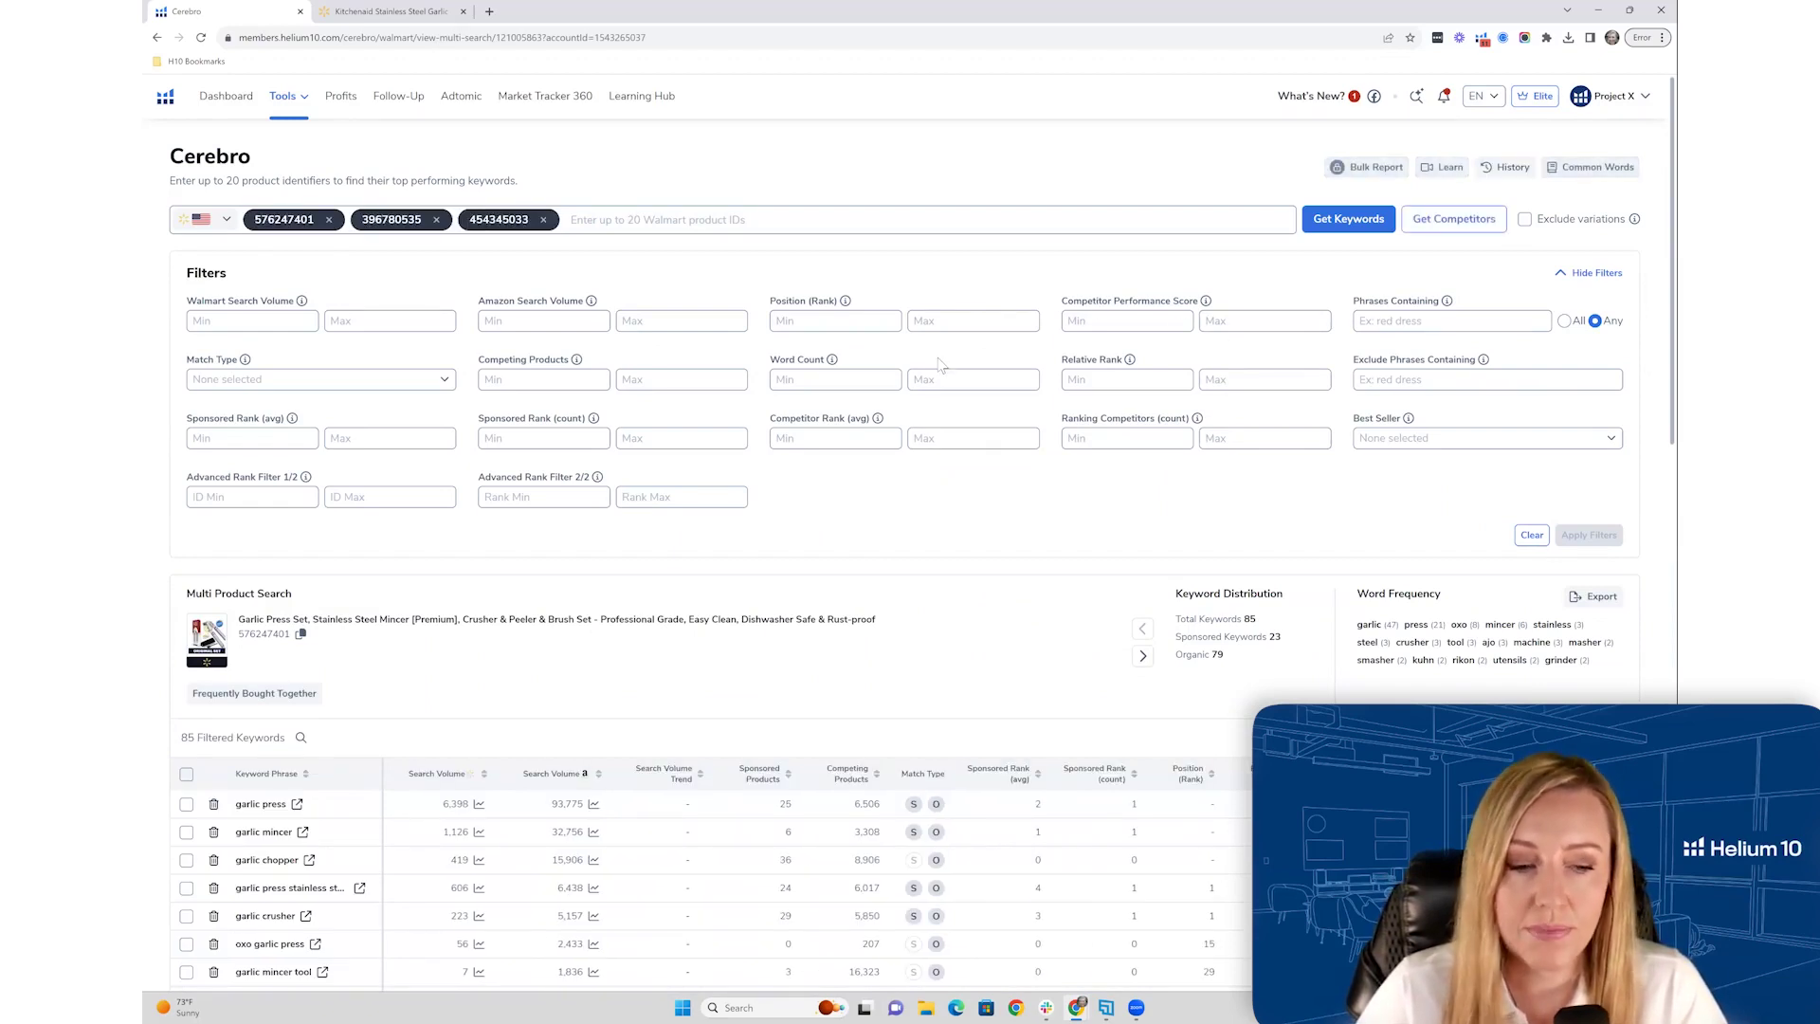
- Look through the multi-product keyword results, including the sponsored rank columns, and the filters offered for them
scroll(941, 365, down, 5)
scroll(950, 358, down, 1)
scroll(950, 357, up, 1)
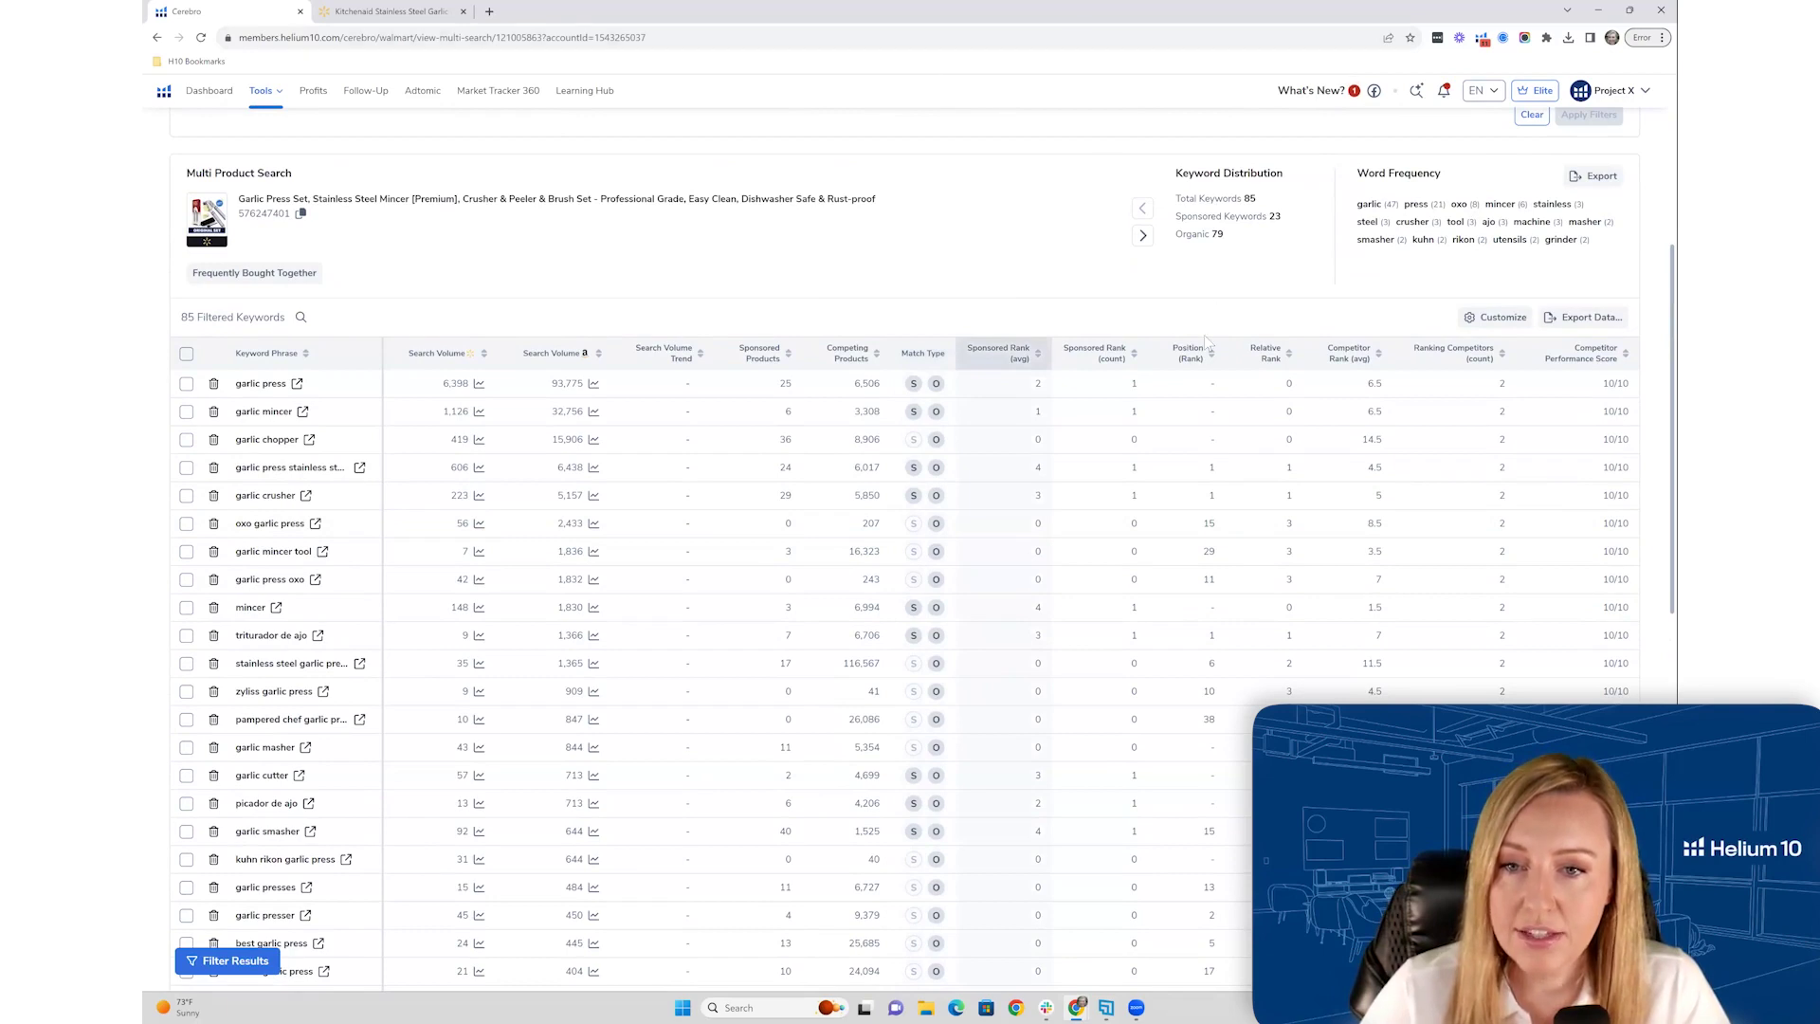
scroll(1176, 336, up, 4)
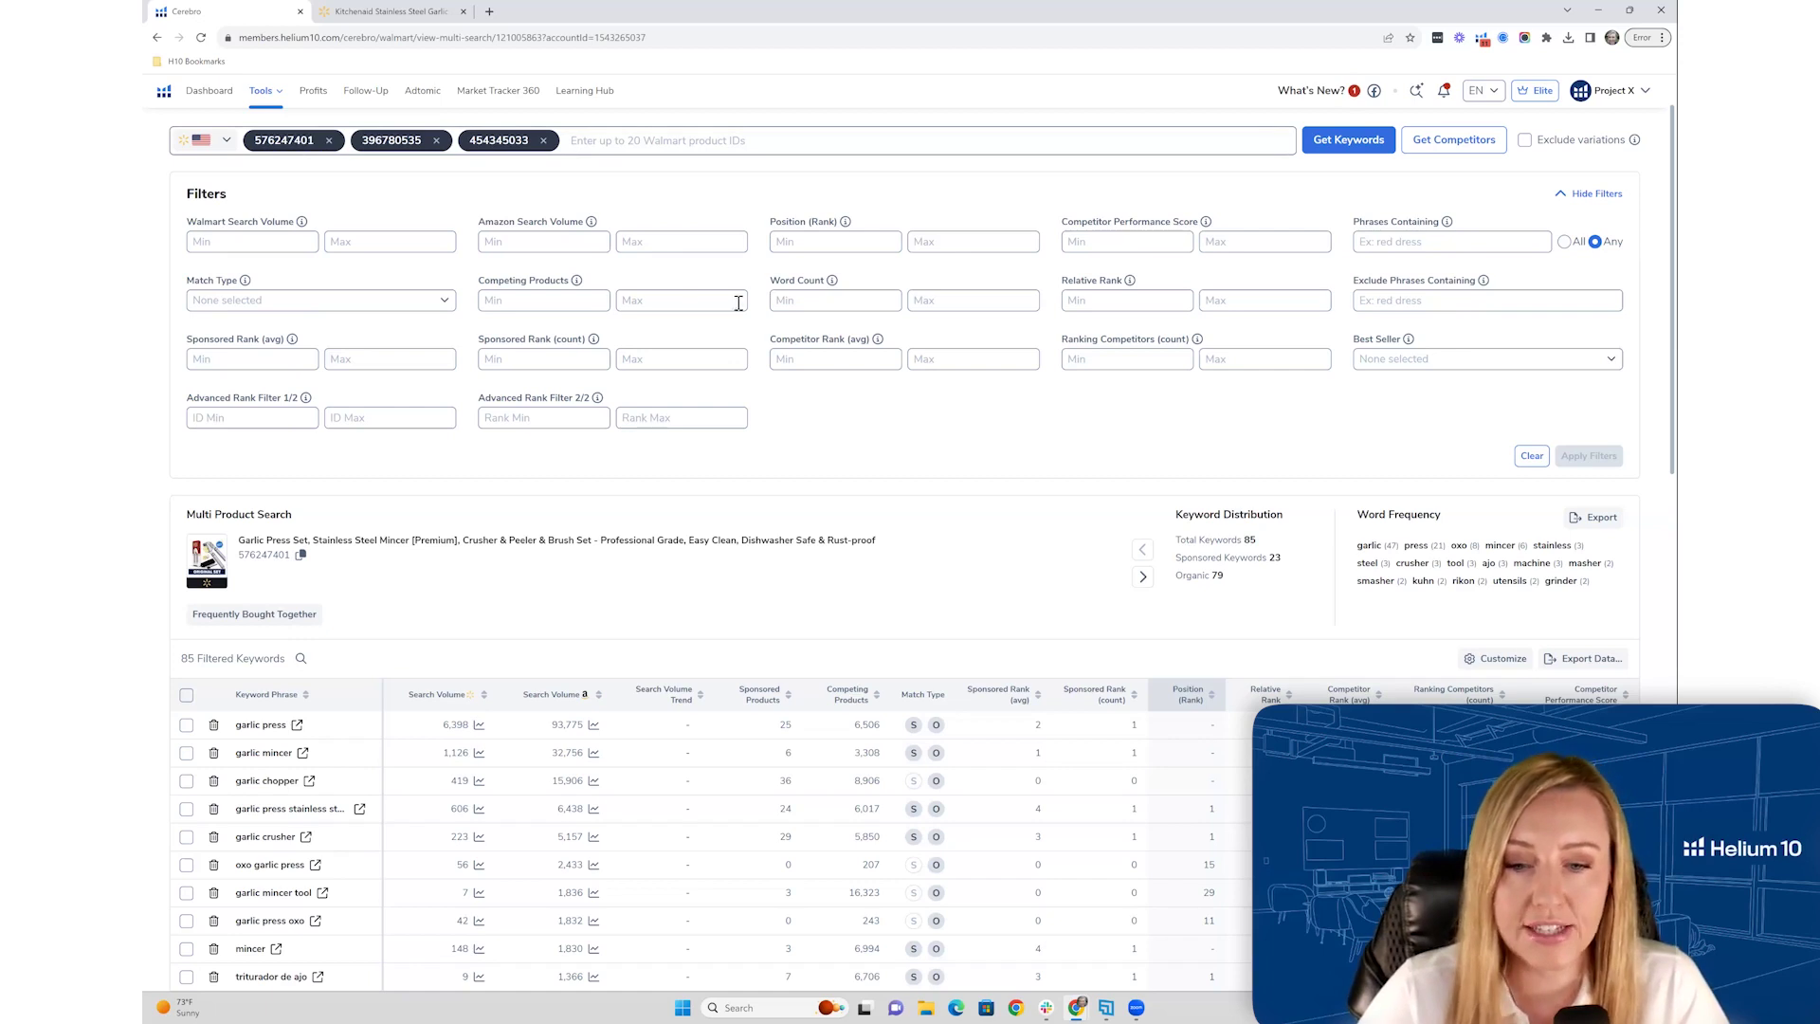
- Examine the Position (Rank) column's description and the competitors' individual ranks behind the Relative Rank value for "garlic press"
scroll(991, 393, down, 1)
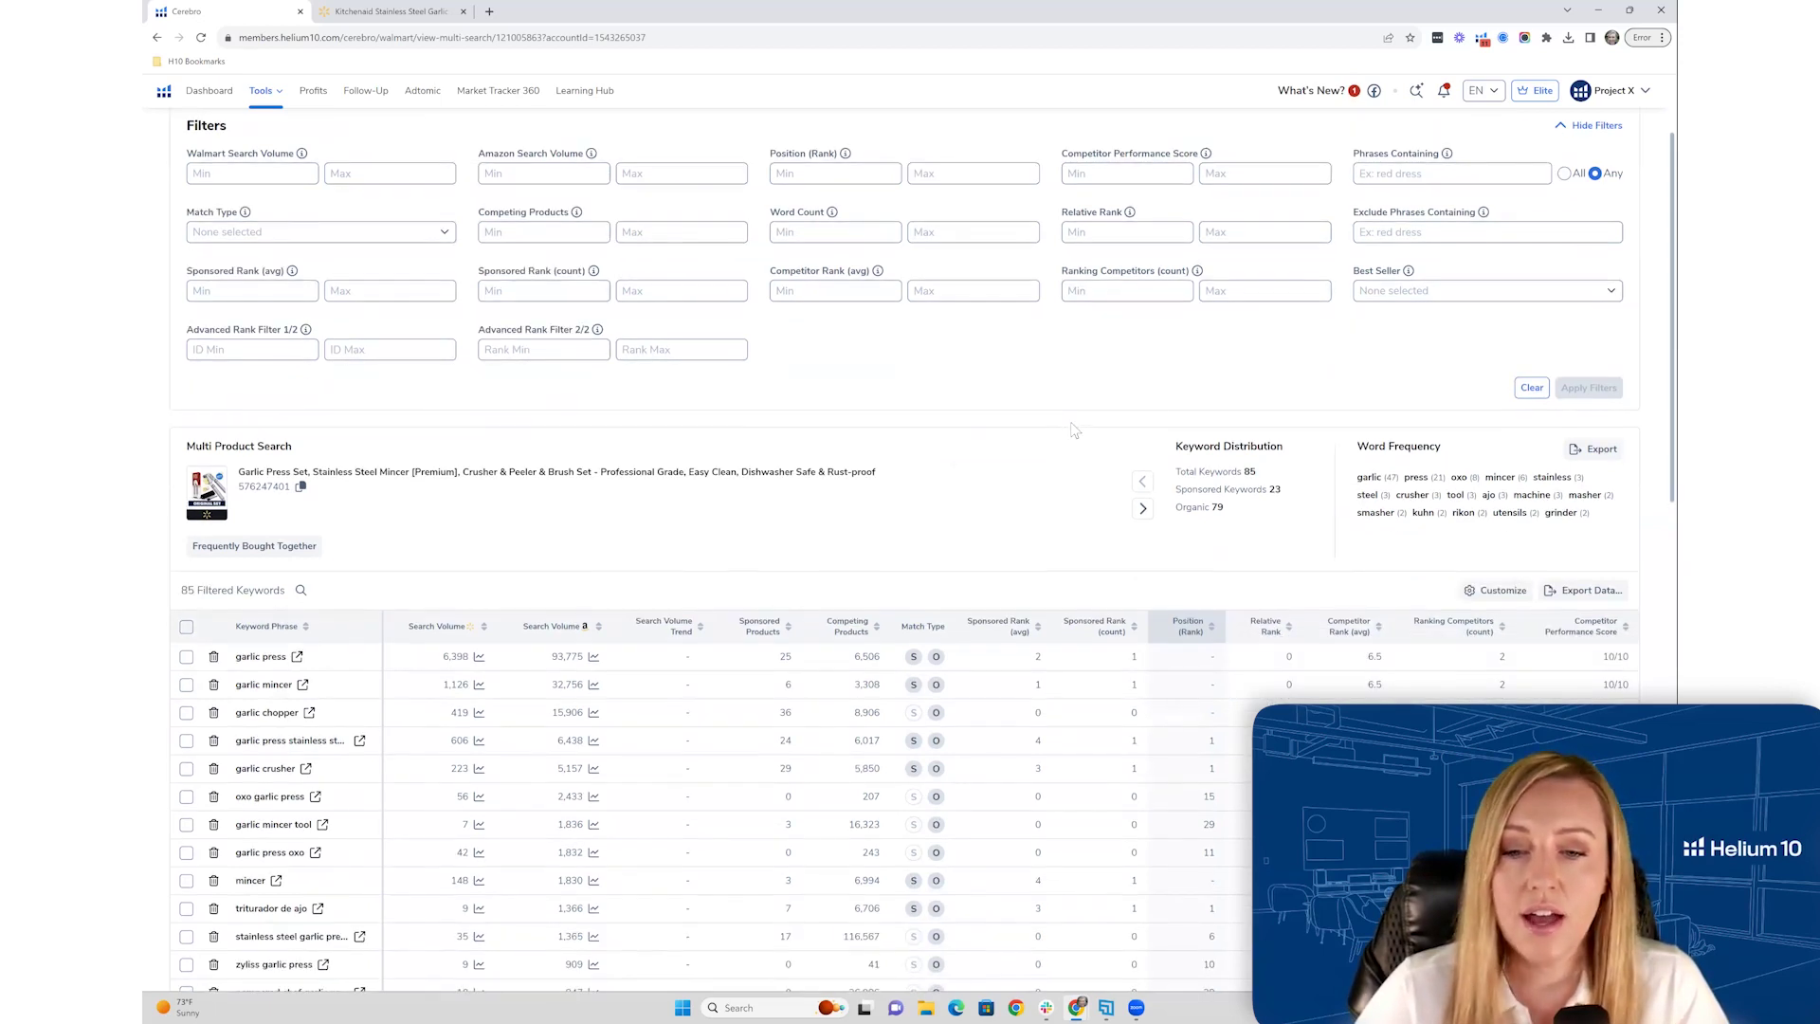
scroll(1173, 669, down, 2)
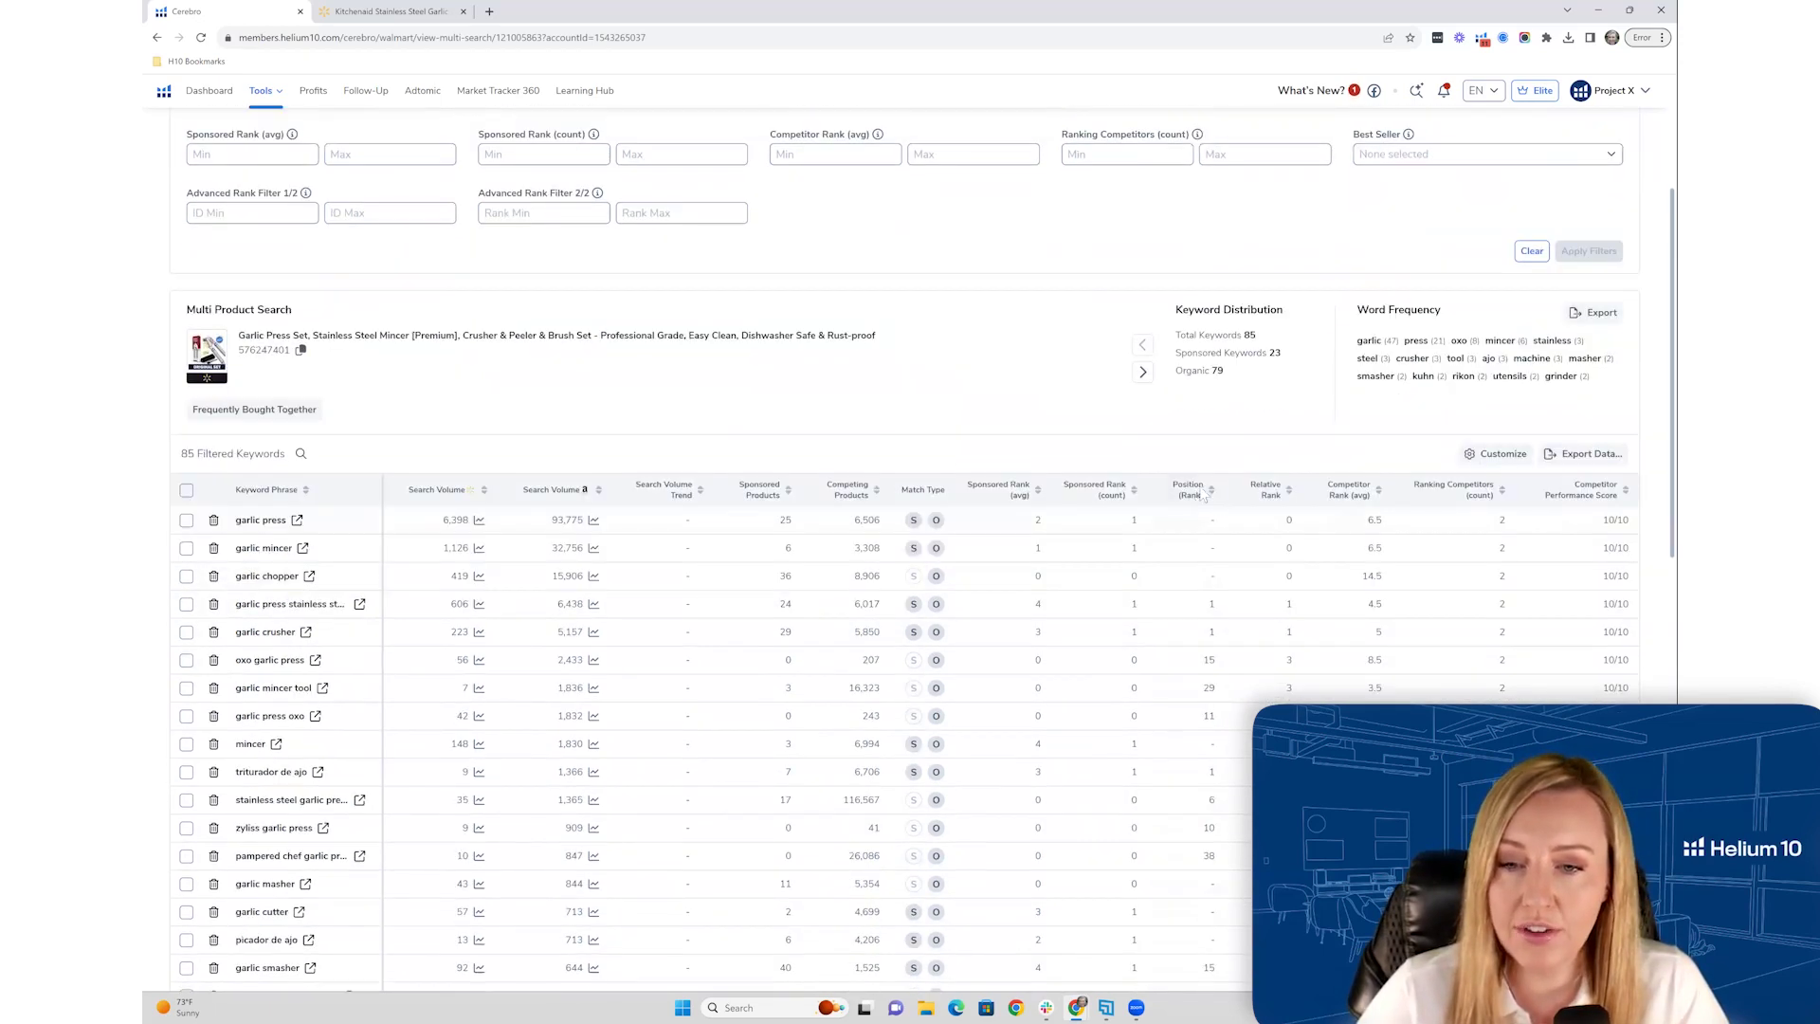
mouse_move(1196, 504)
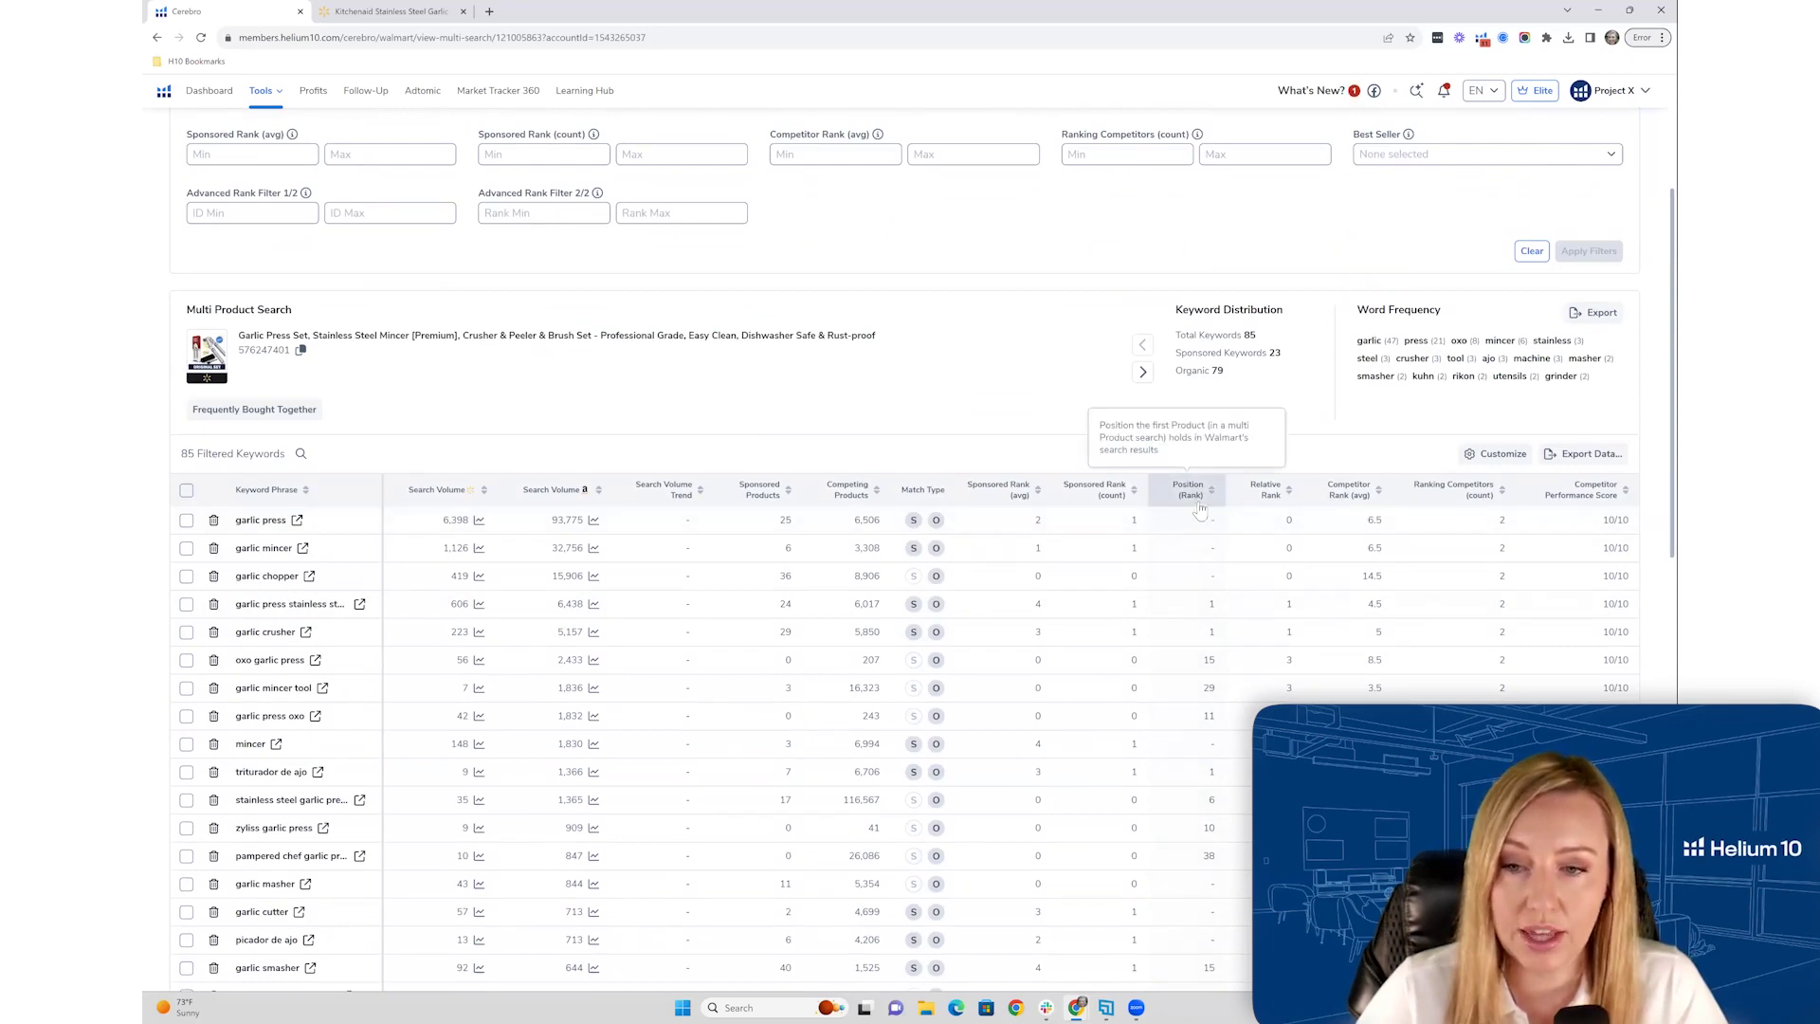
mouse_move(1292, 524)
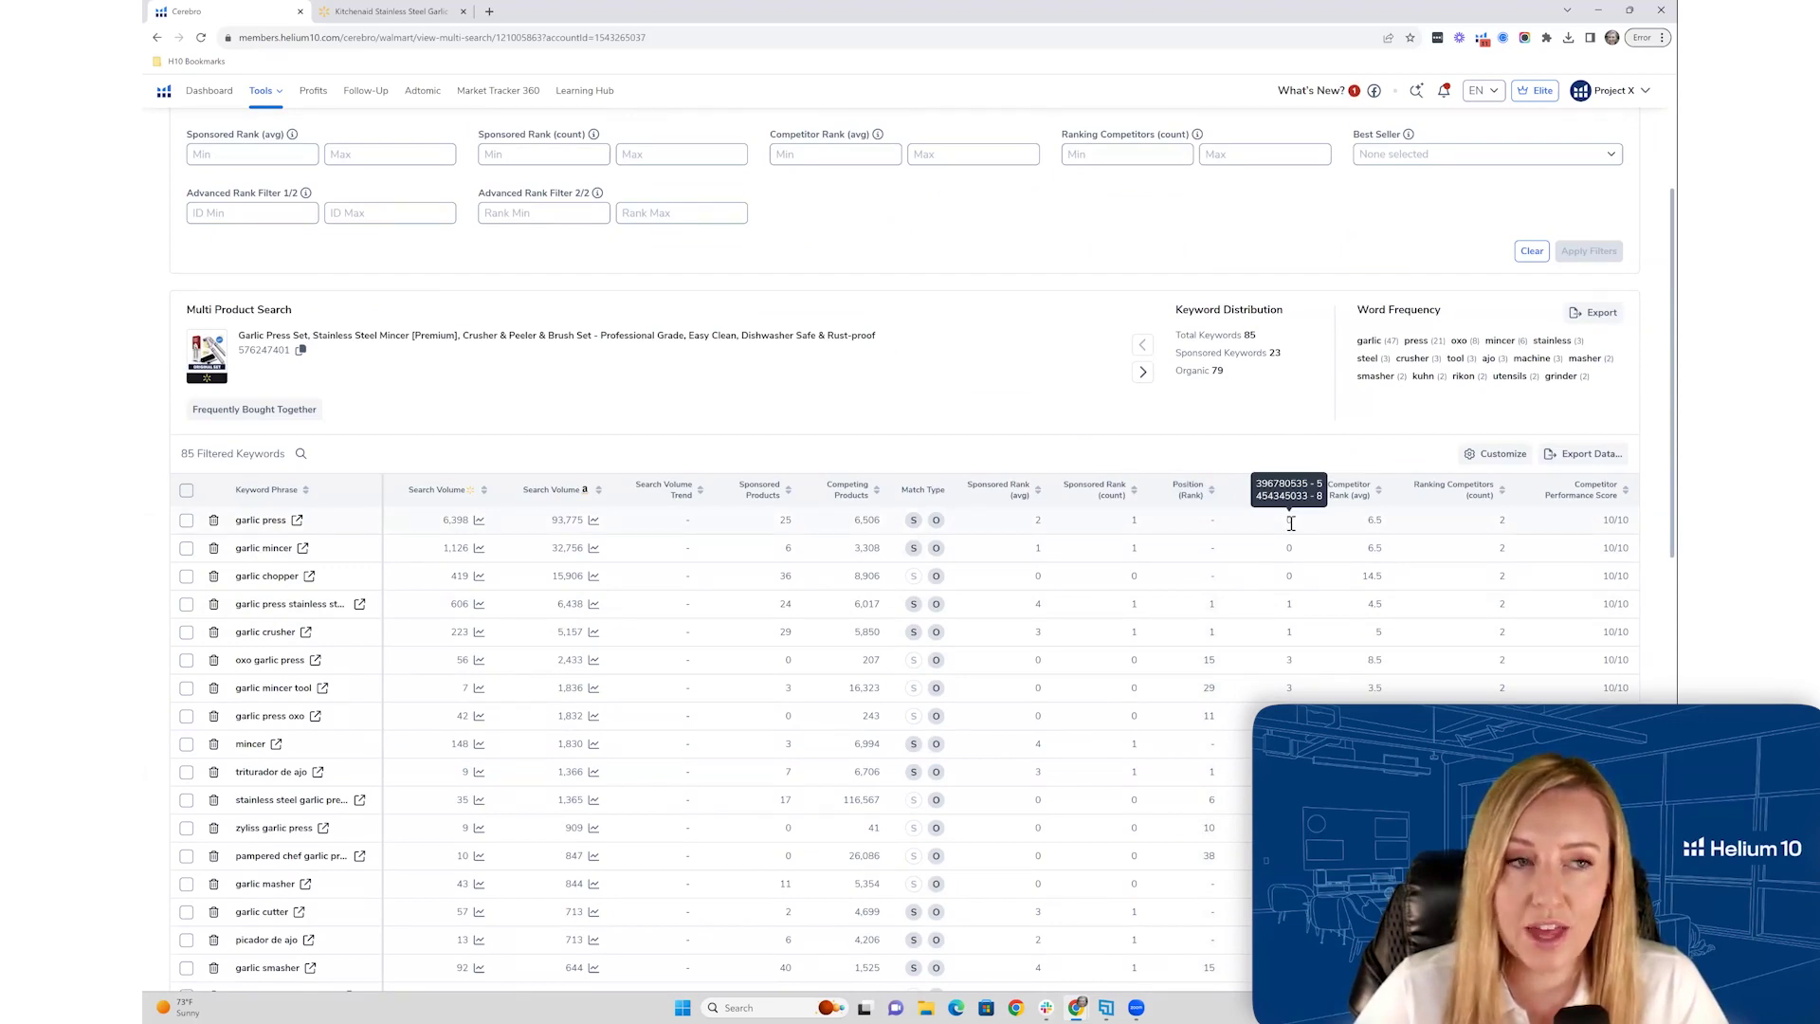
scroll(1291, 524, up, 2)
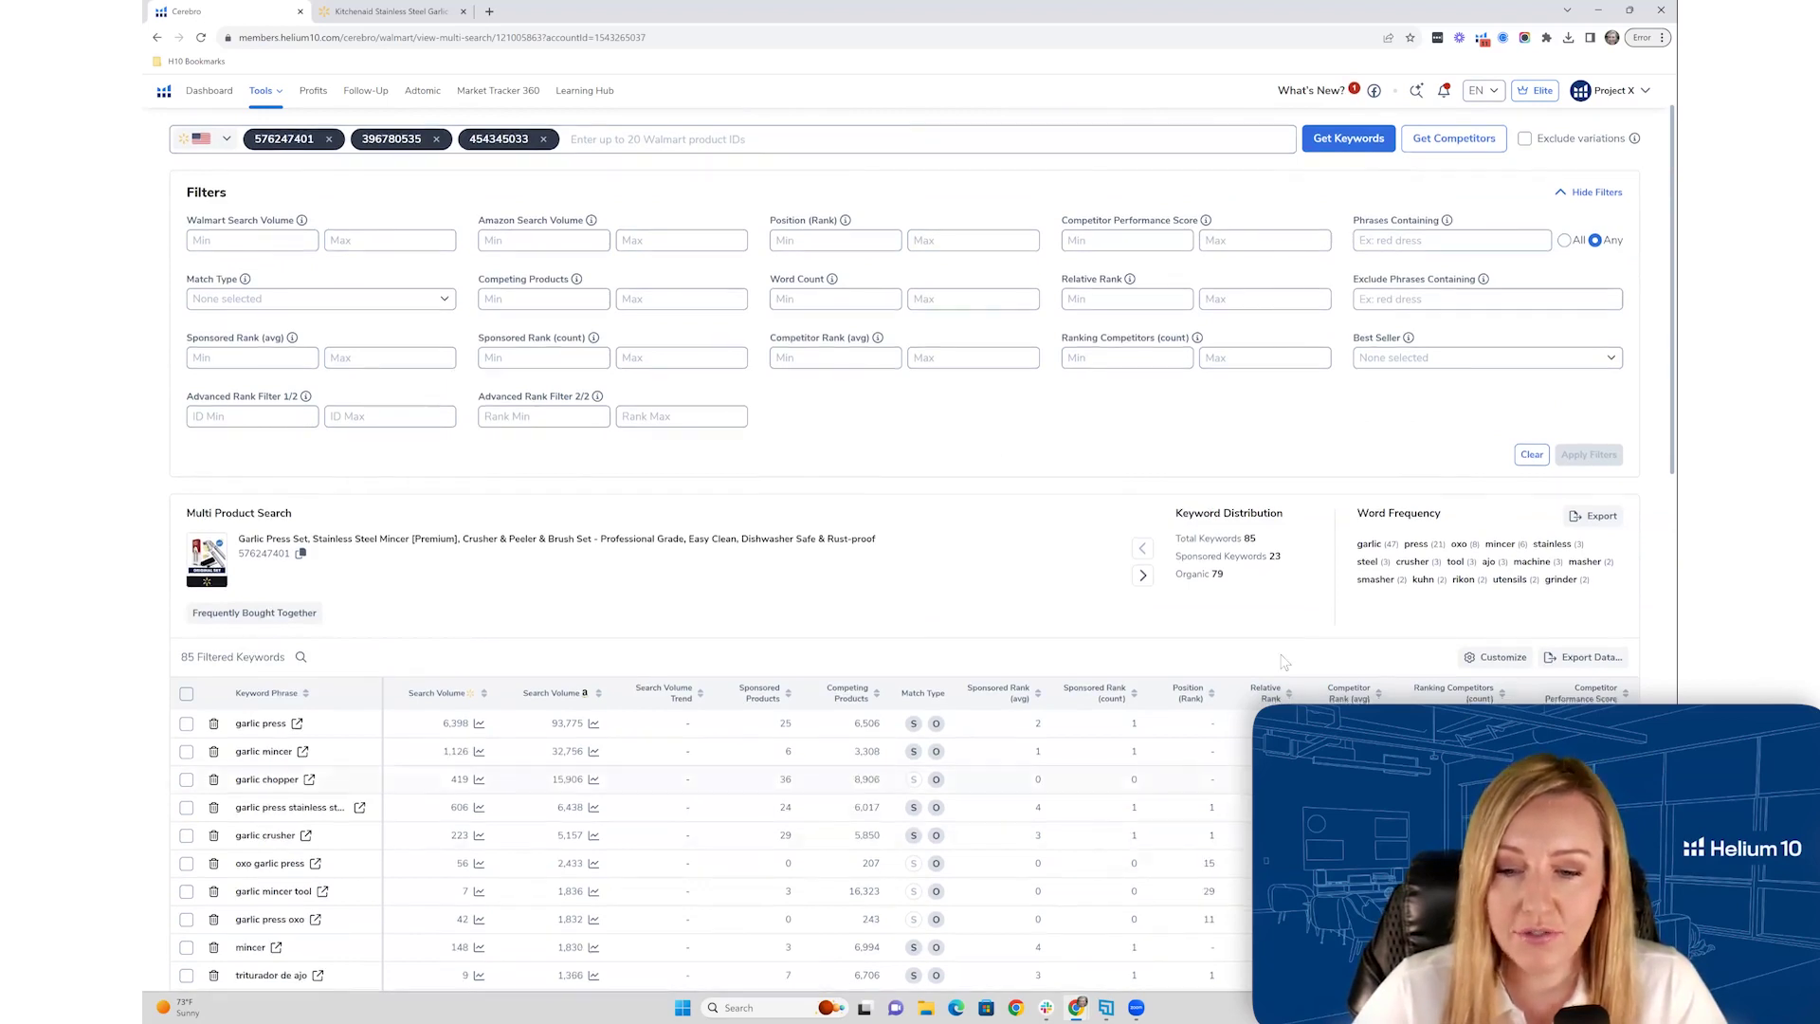
scroll(1289, 663, down, 1)
mouse_move(1291, 661)
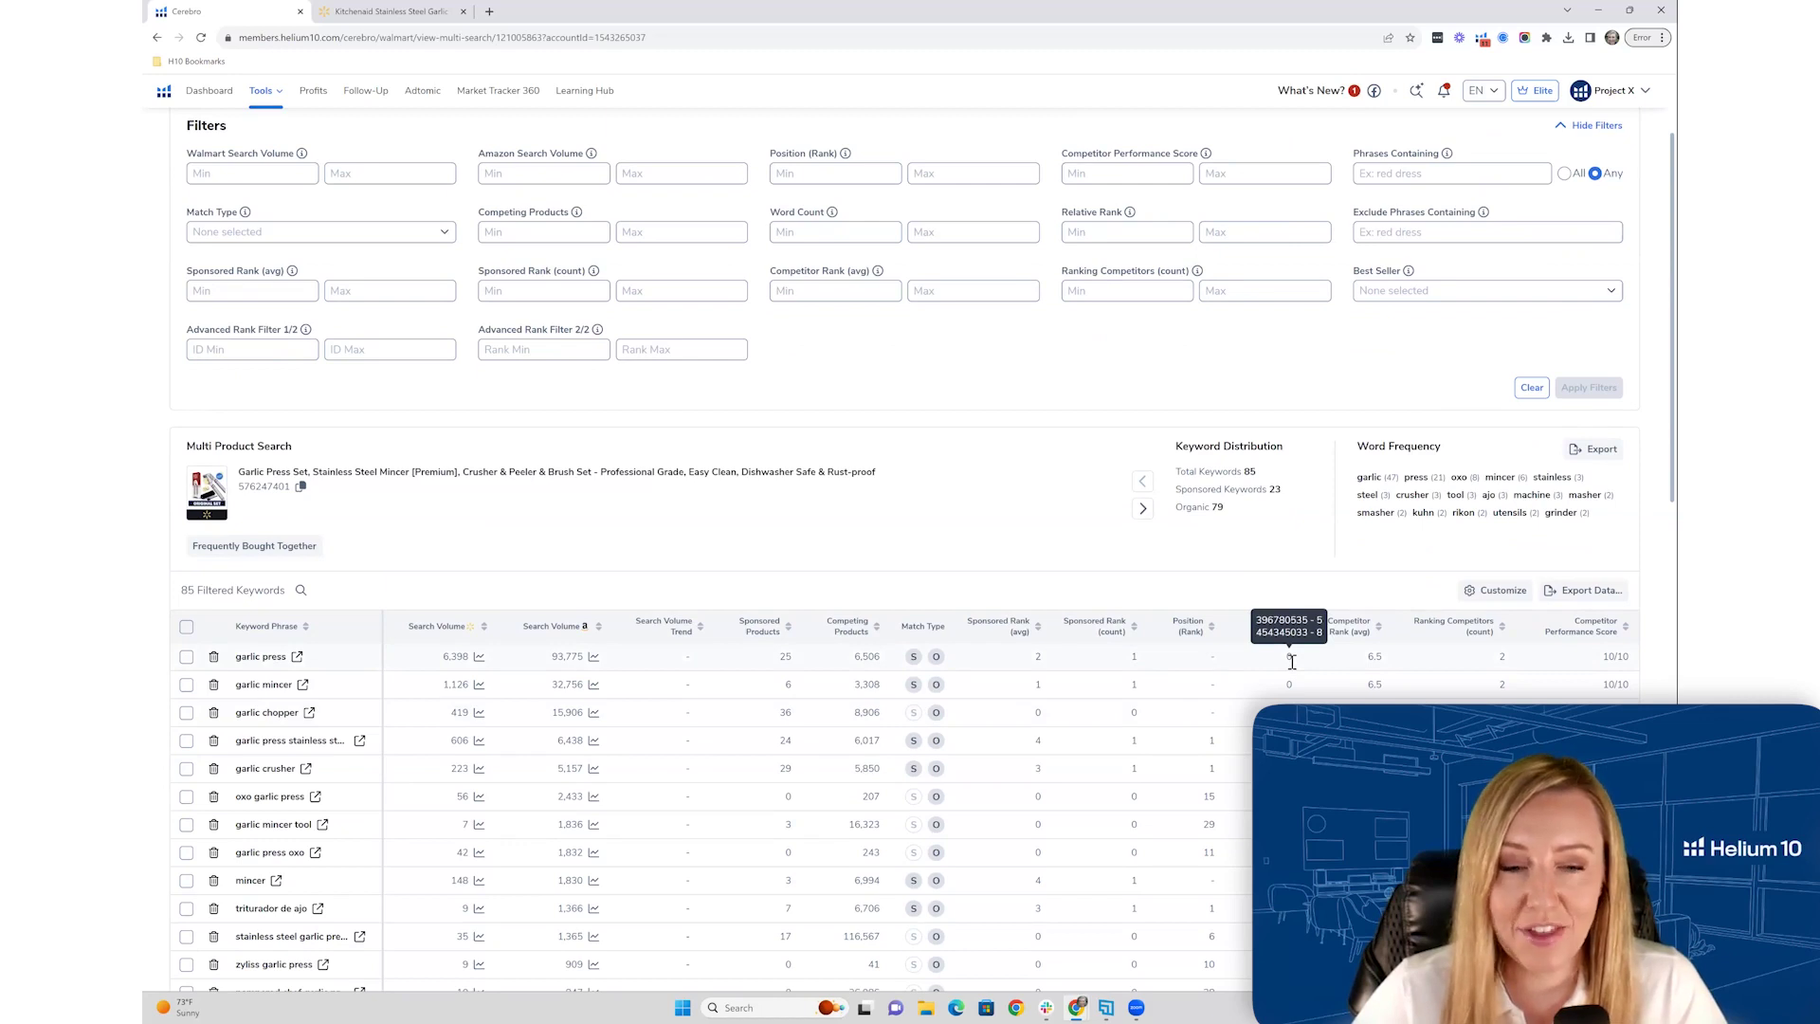
scroll(1291, 660, up, 1)
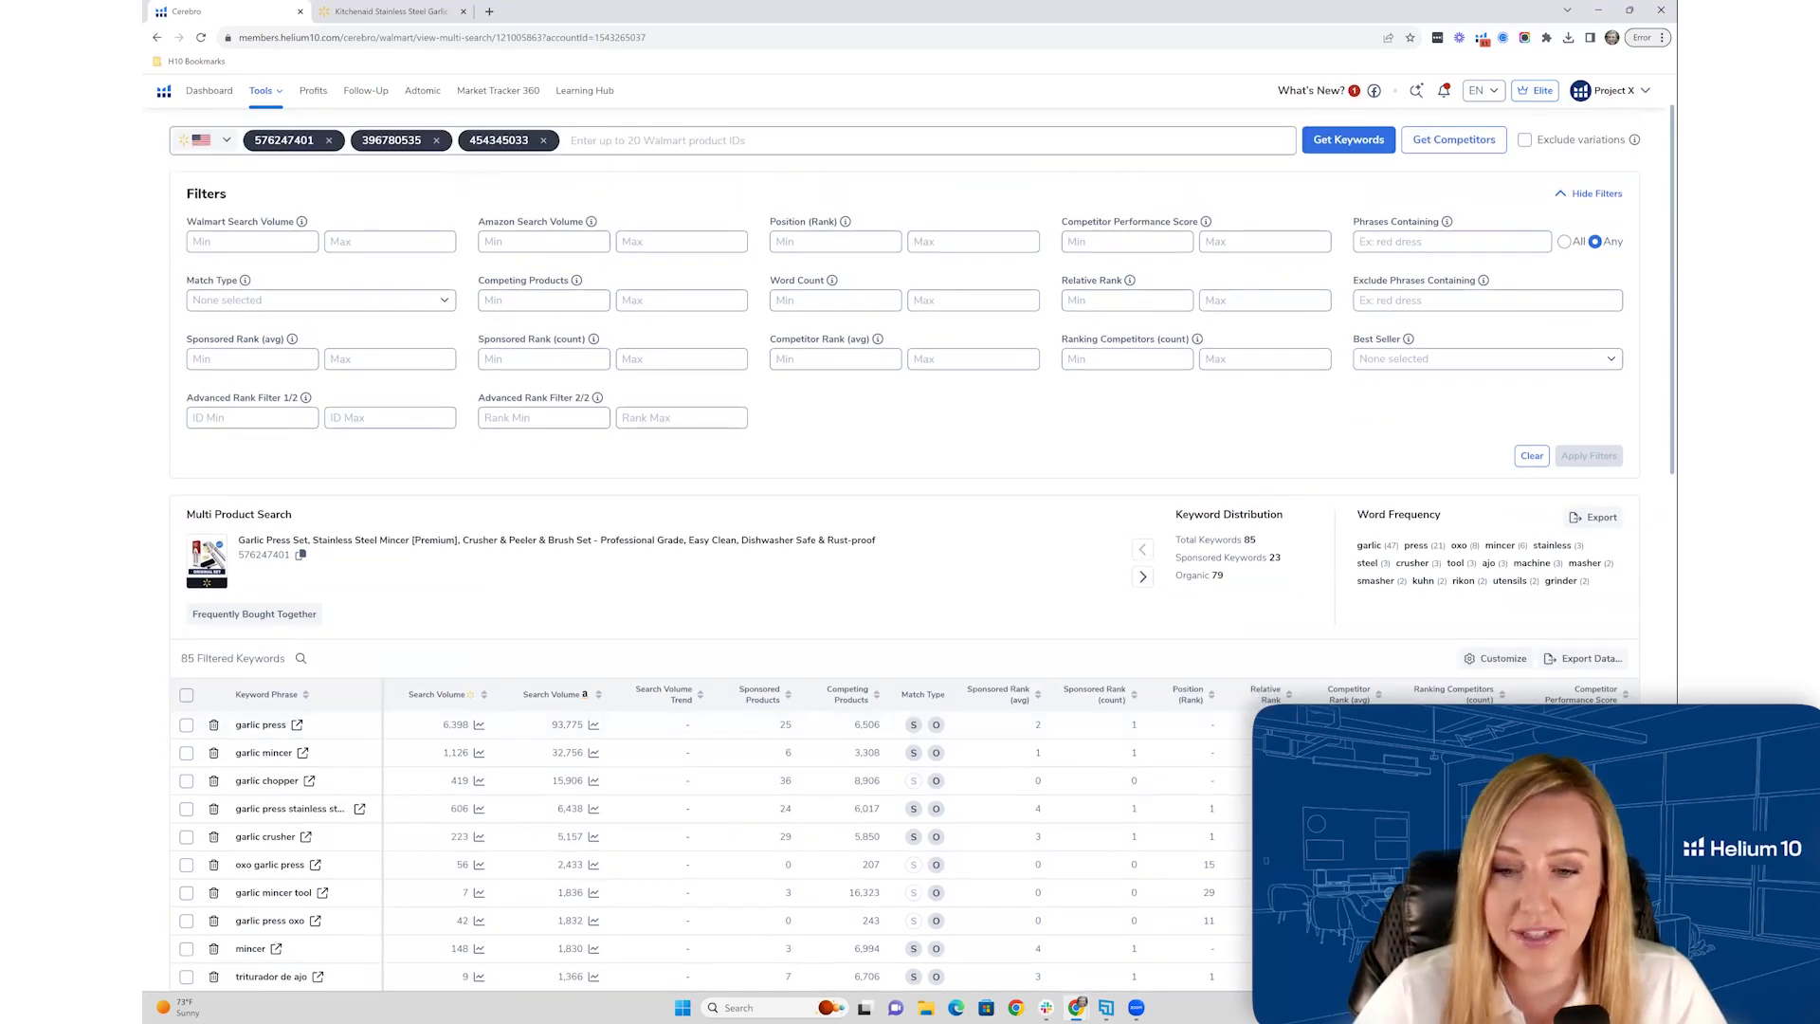
mouse_move(1290, 724)
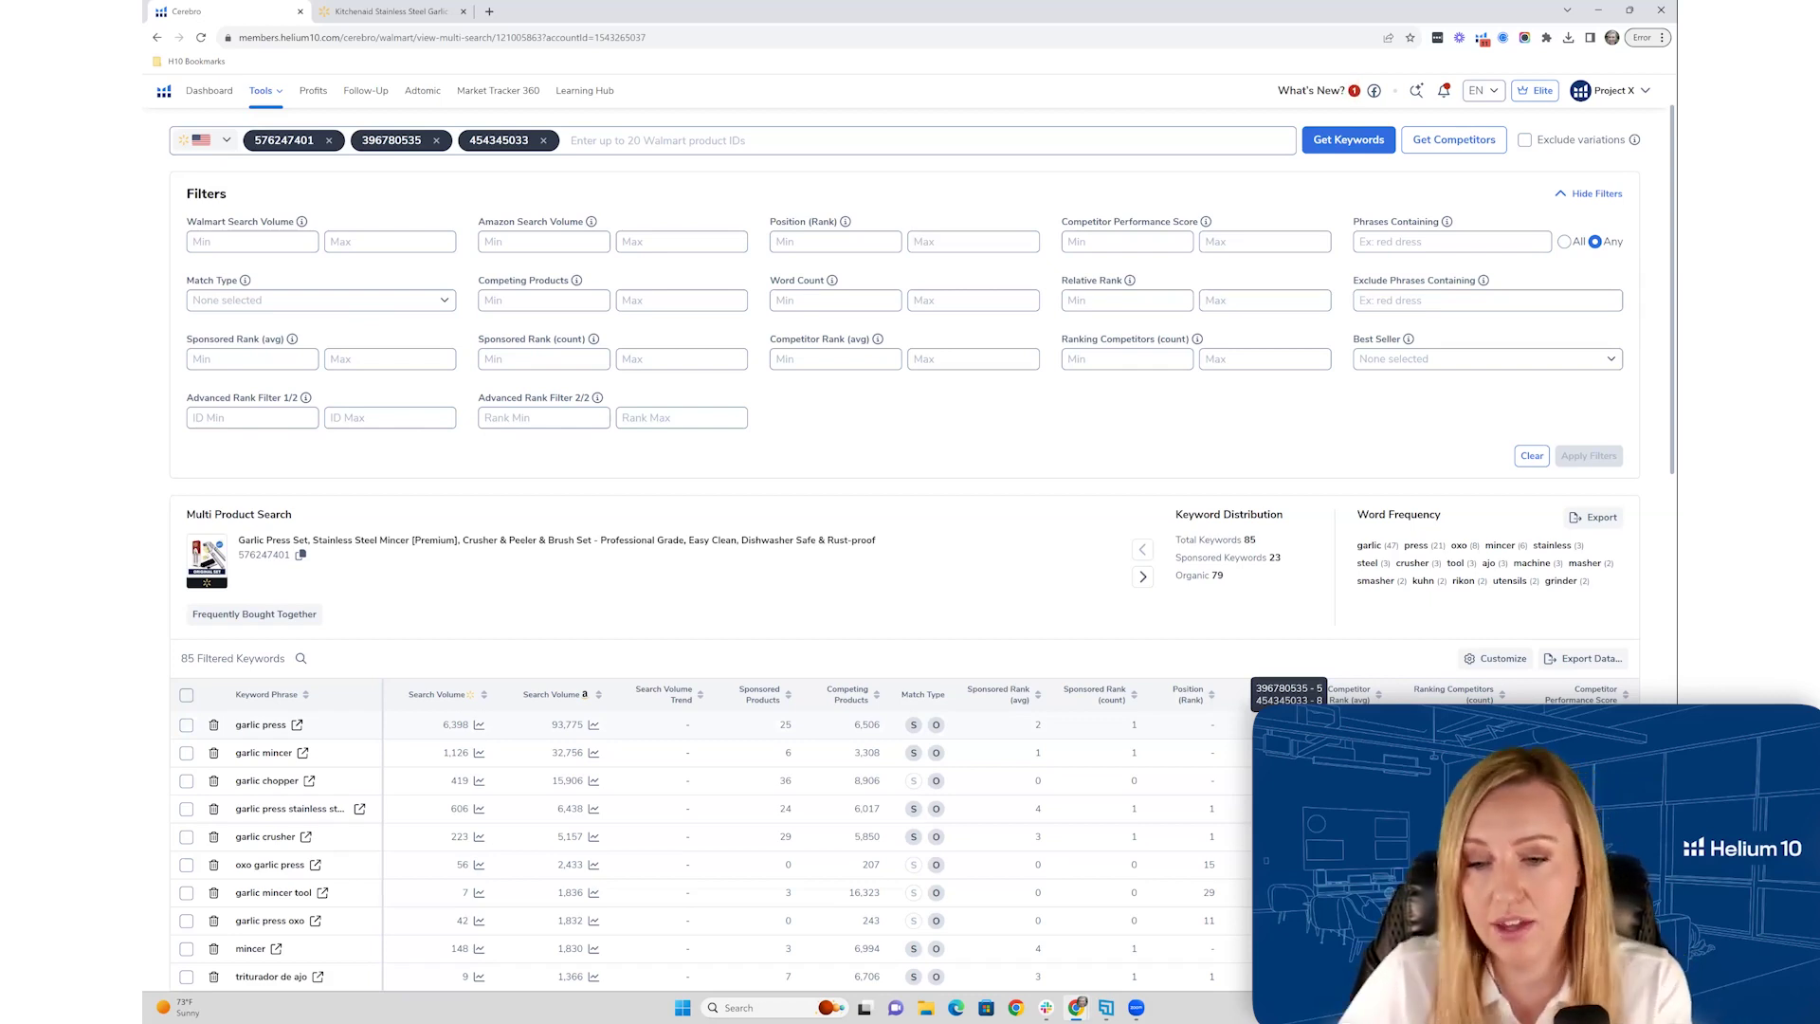
scroll(900, 568, down, 1)
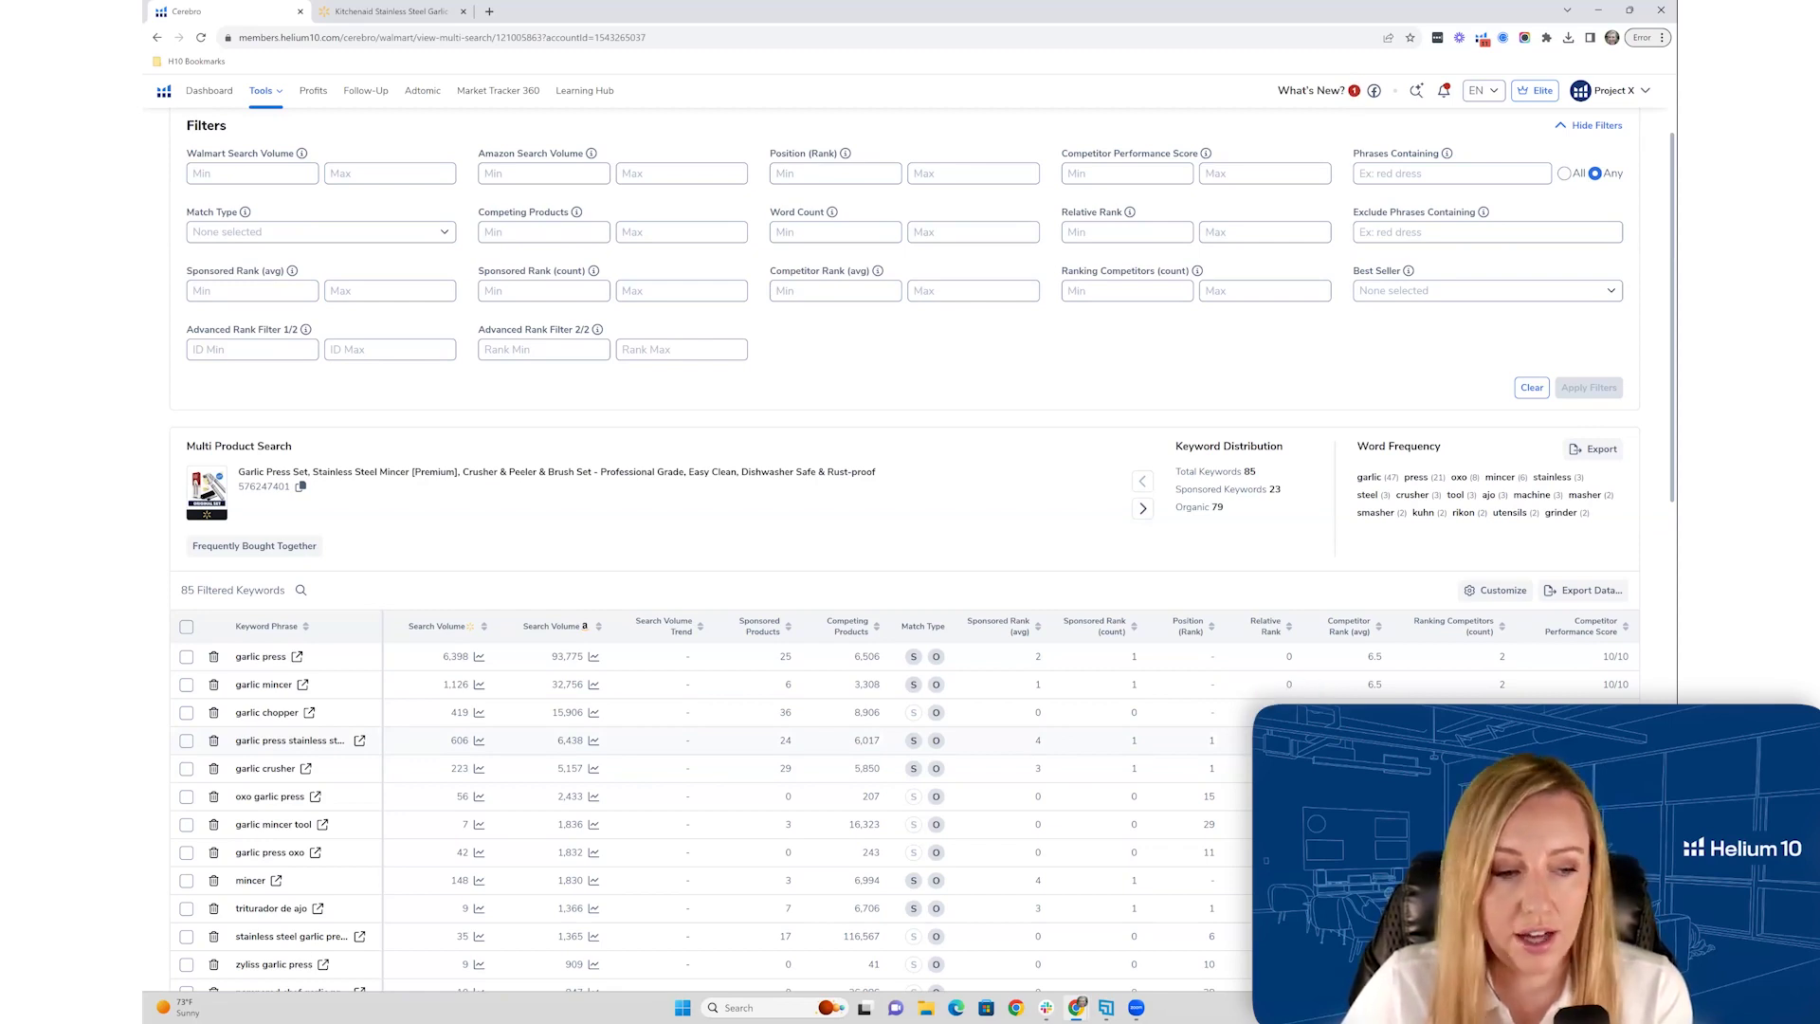
scroll(1287, 685, down, 1)
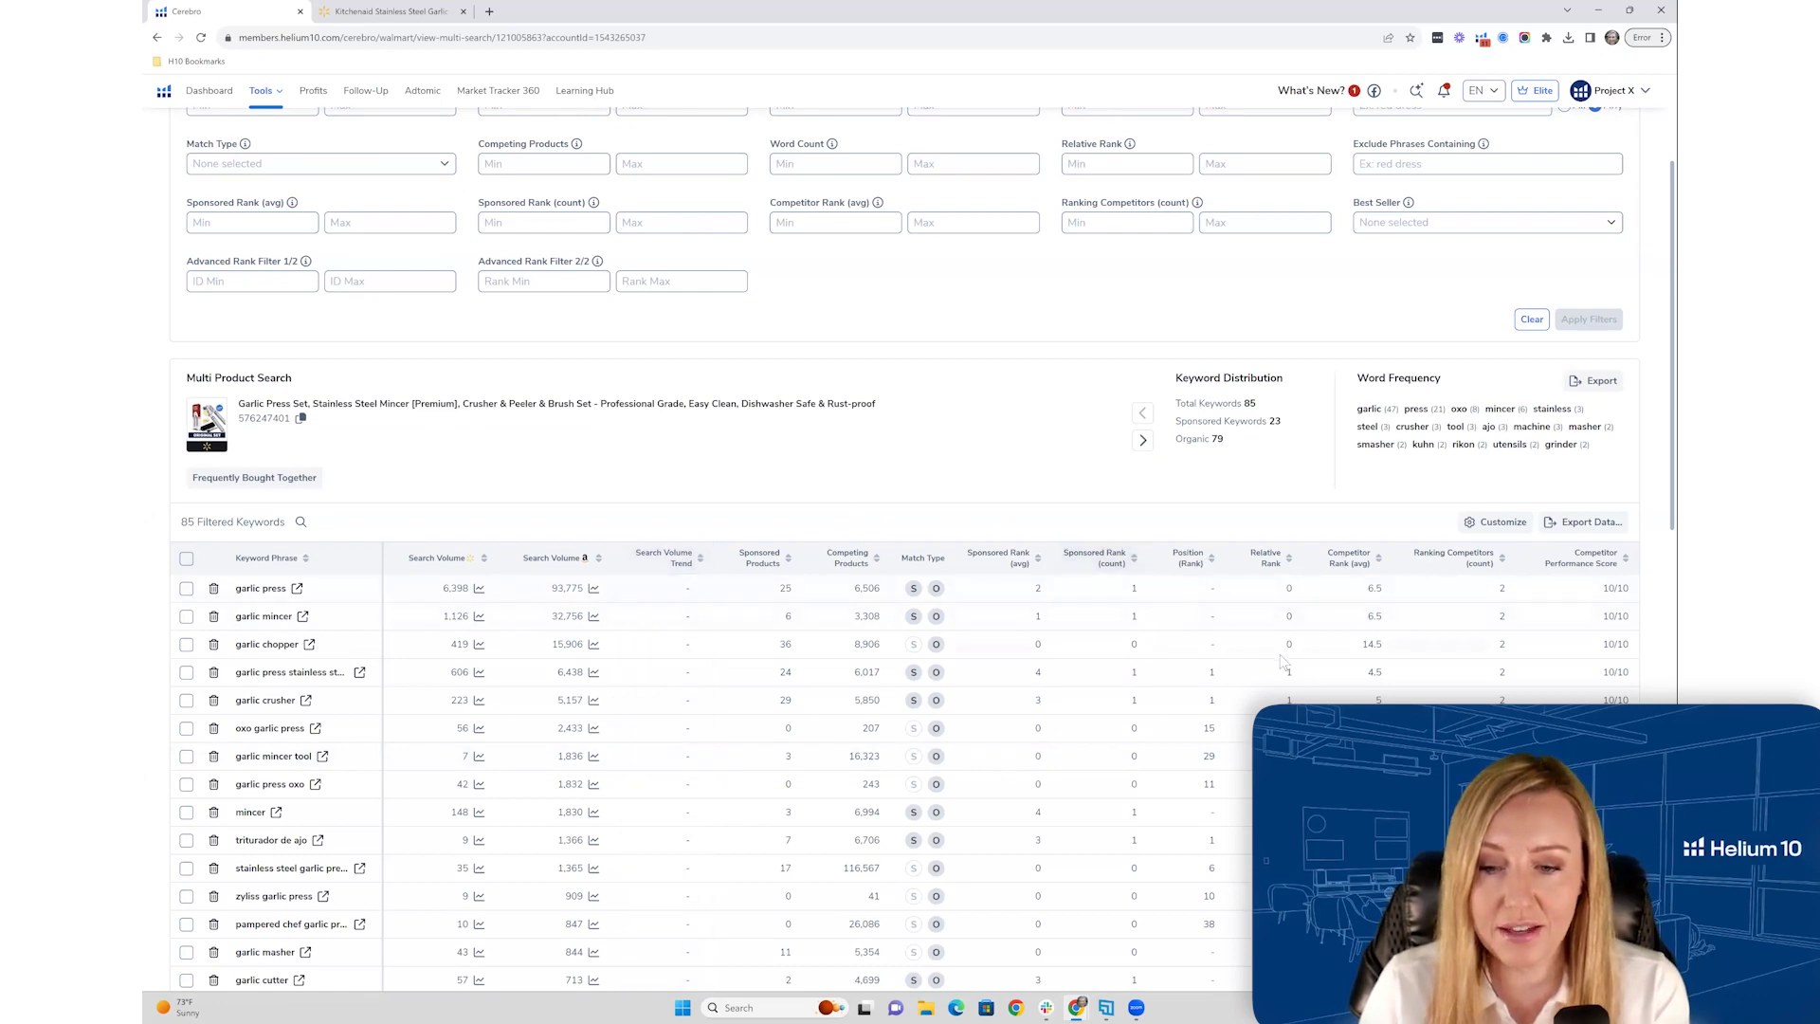
- Filter the multi-product keywords to a minimum Relative Rank of 3 and review the filtered list
scroll(1284, 658, down, 1)
scroll(1065, 512, up, 3)
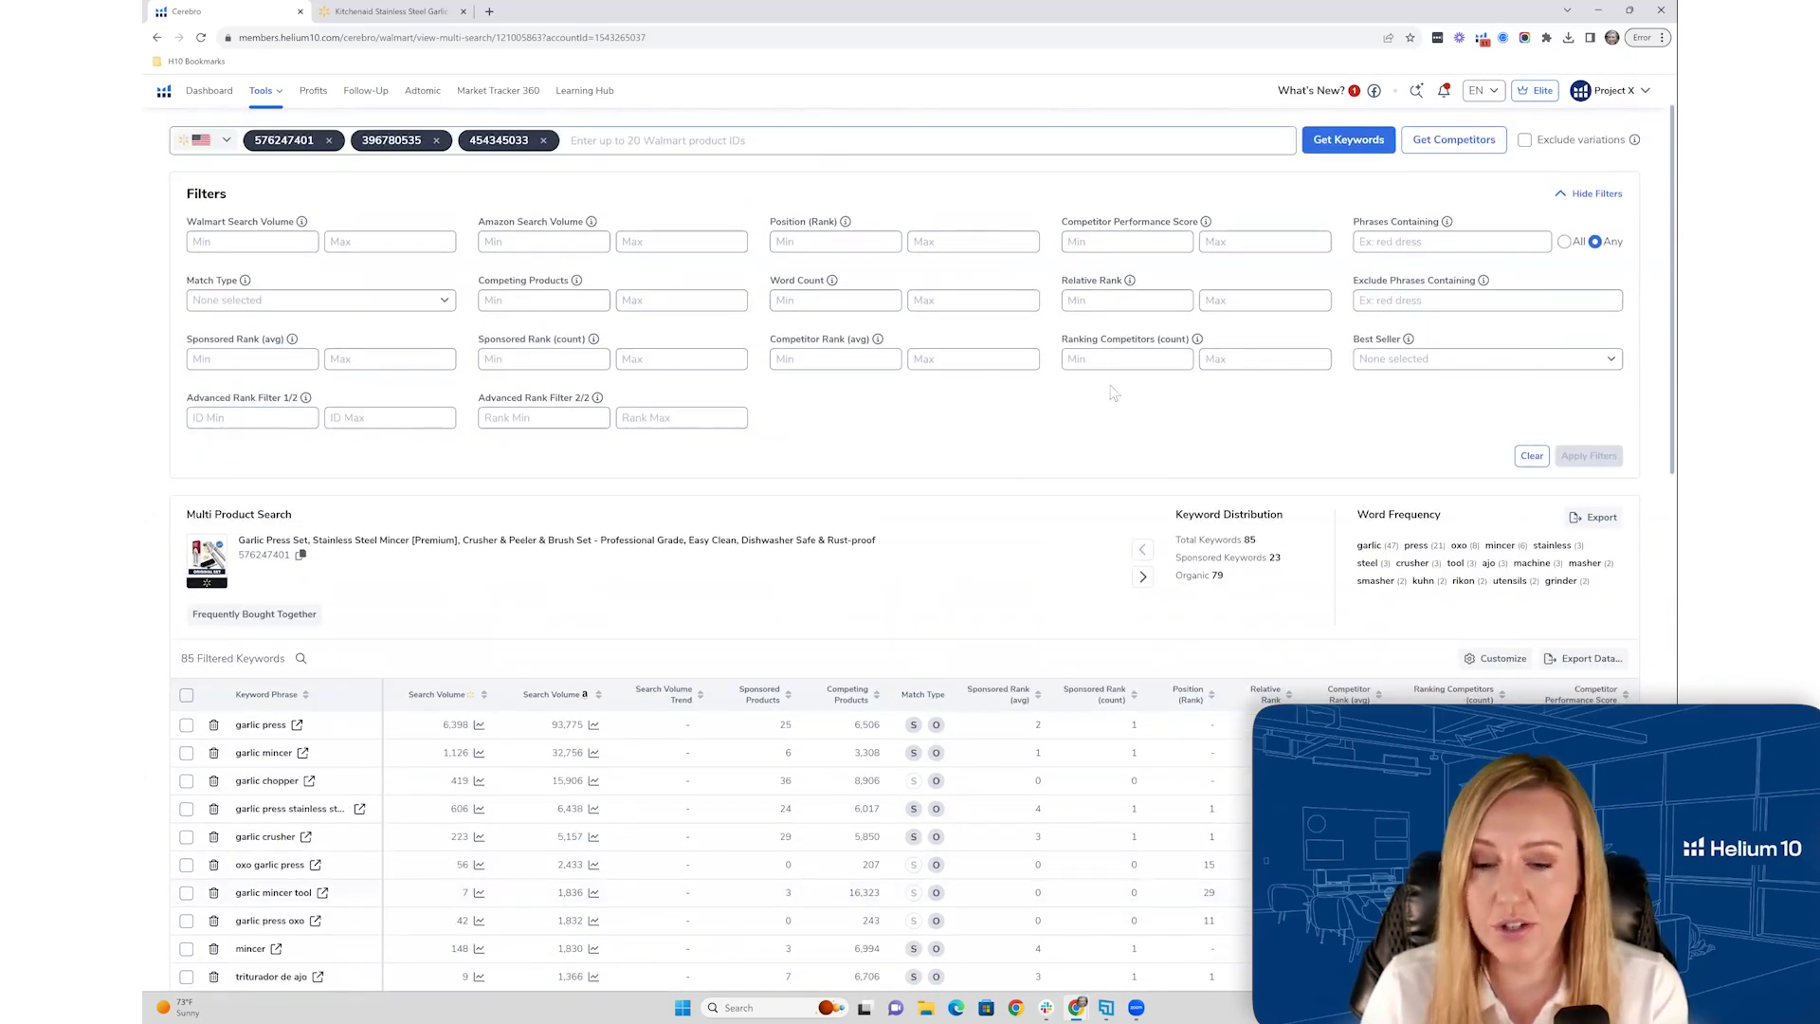
click(1137, 304)
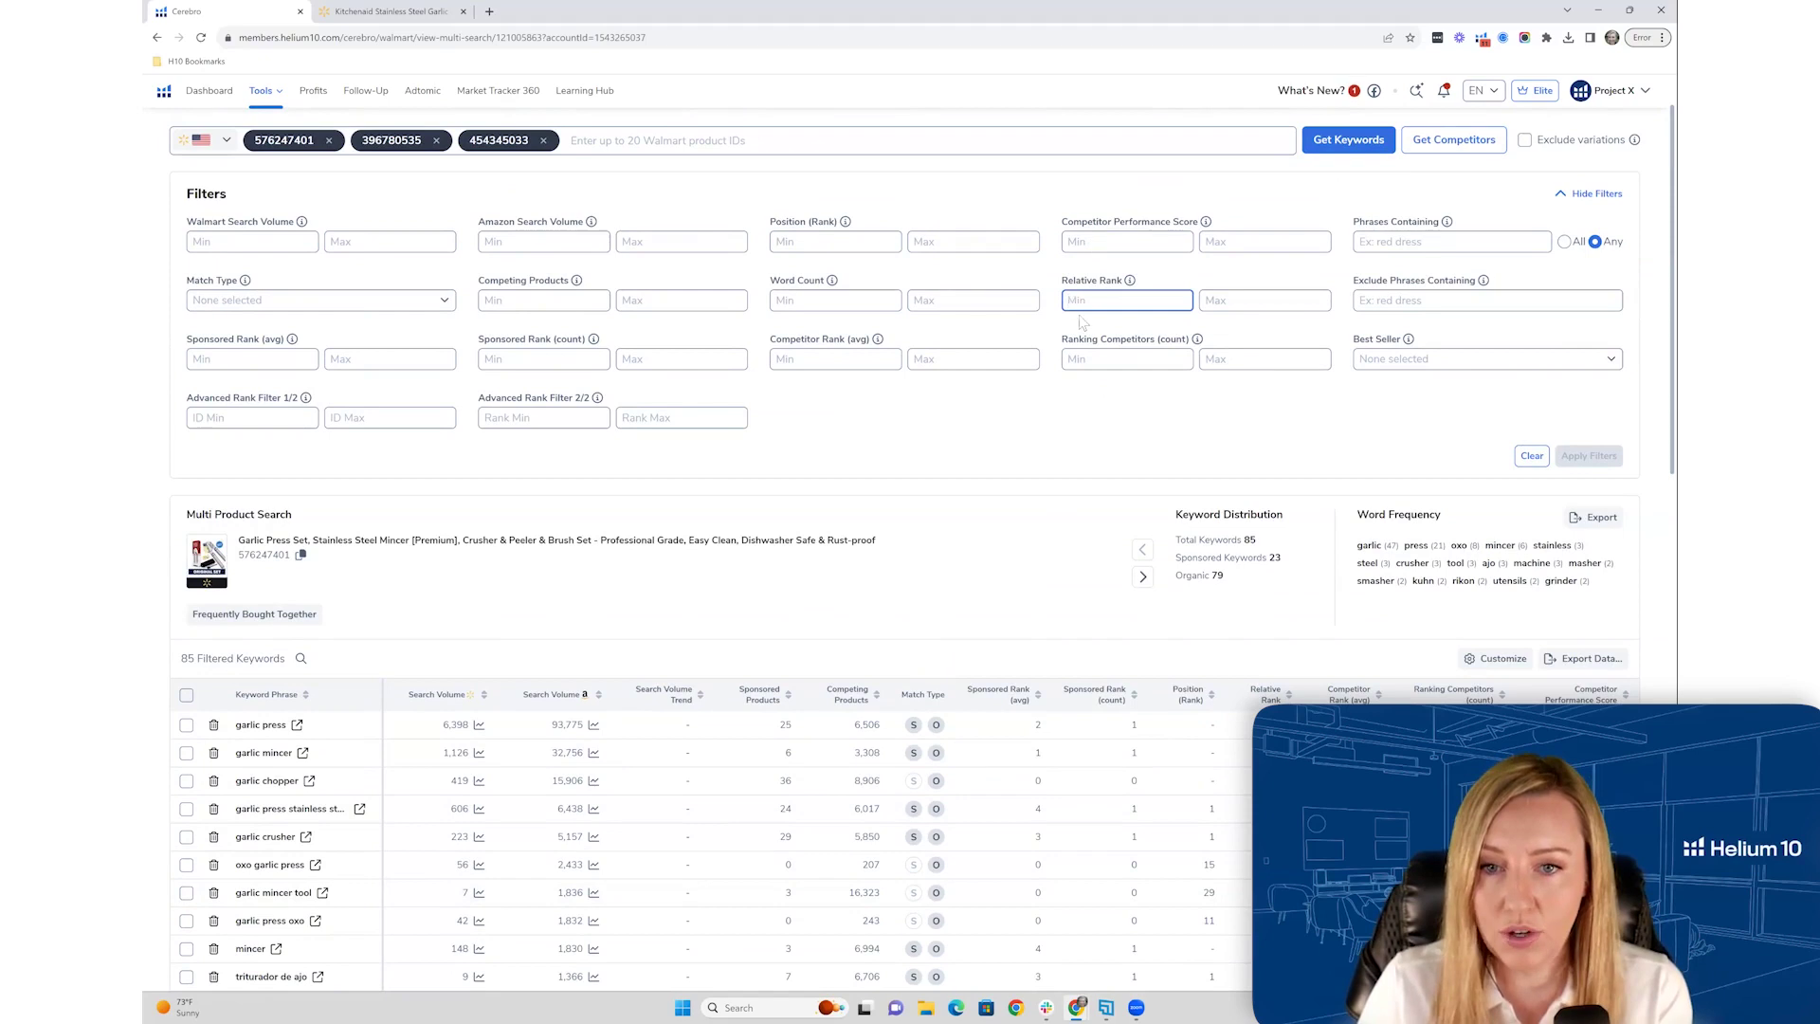
text(33)
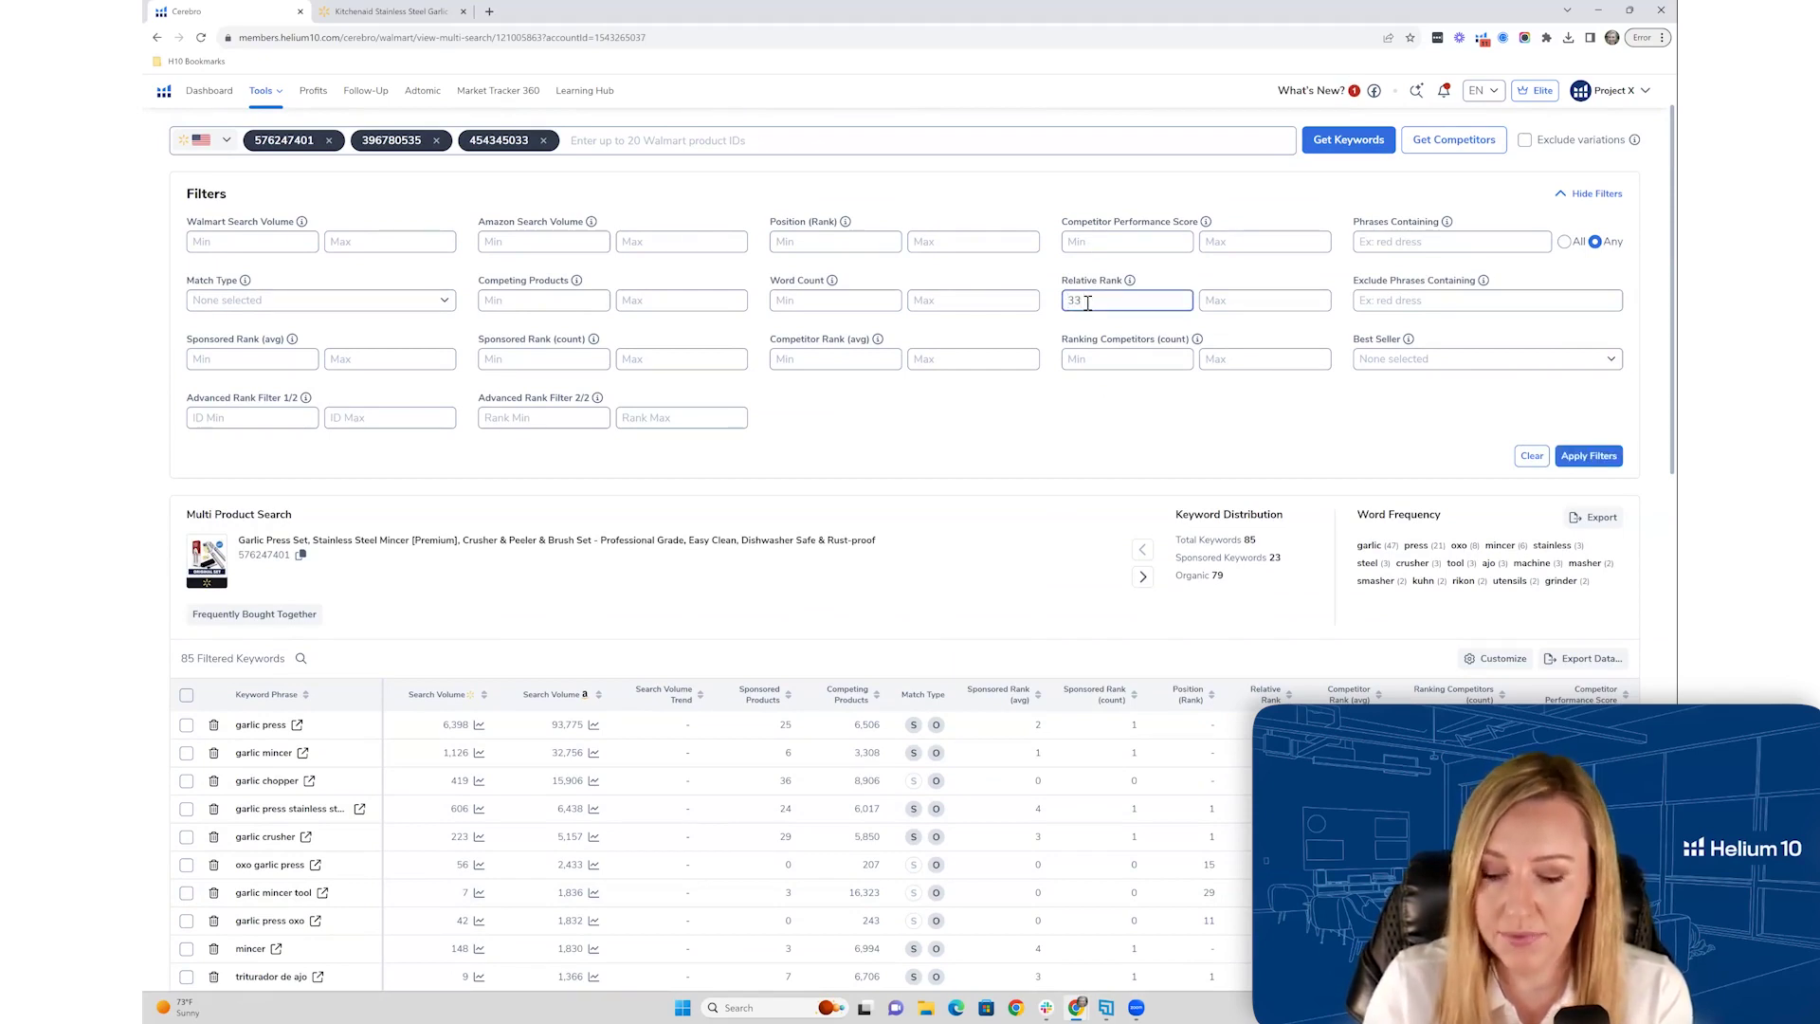
key(Return)
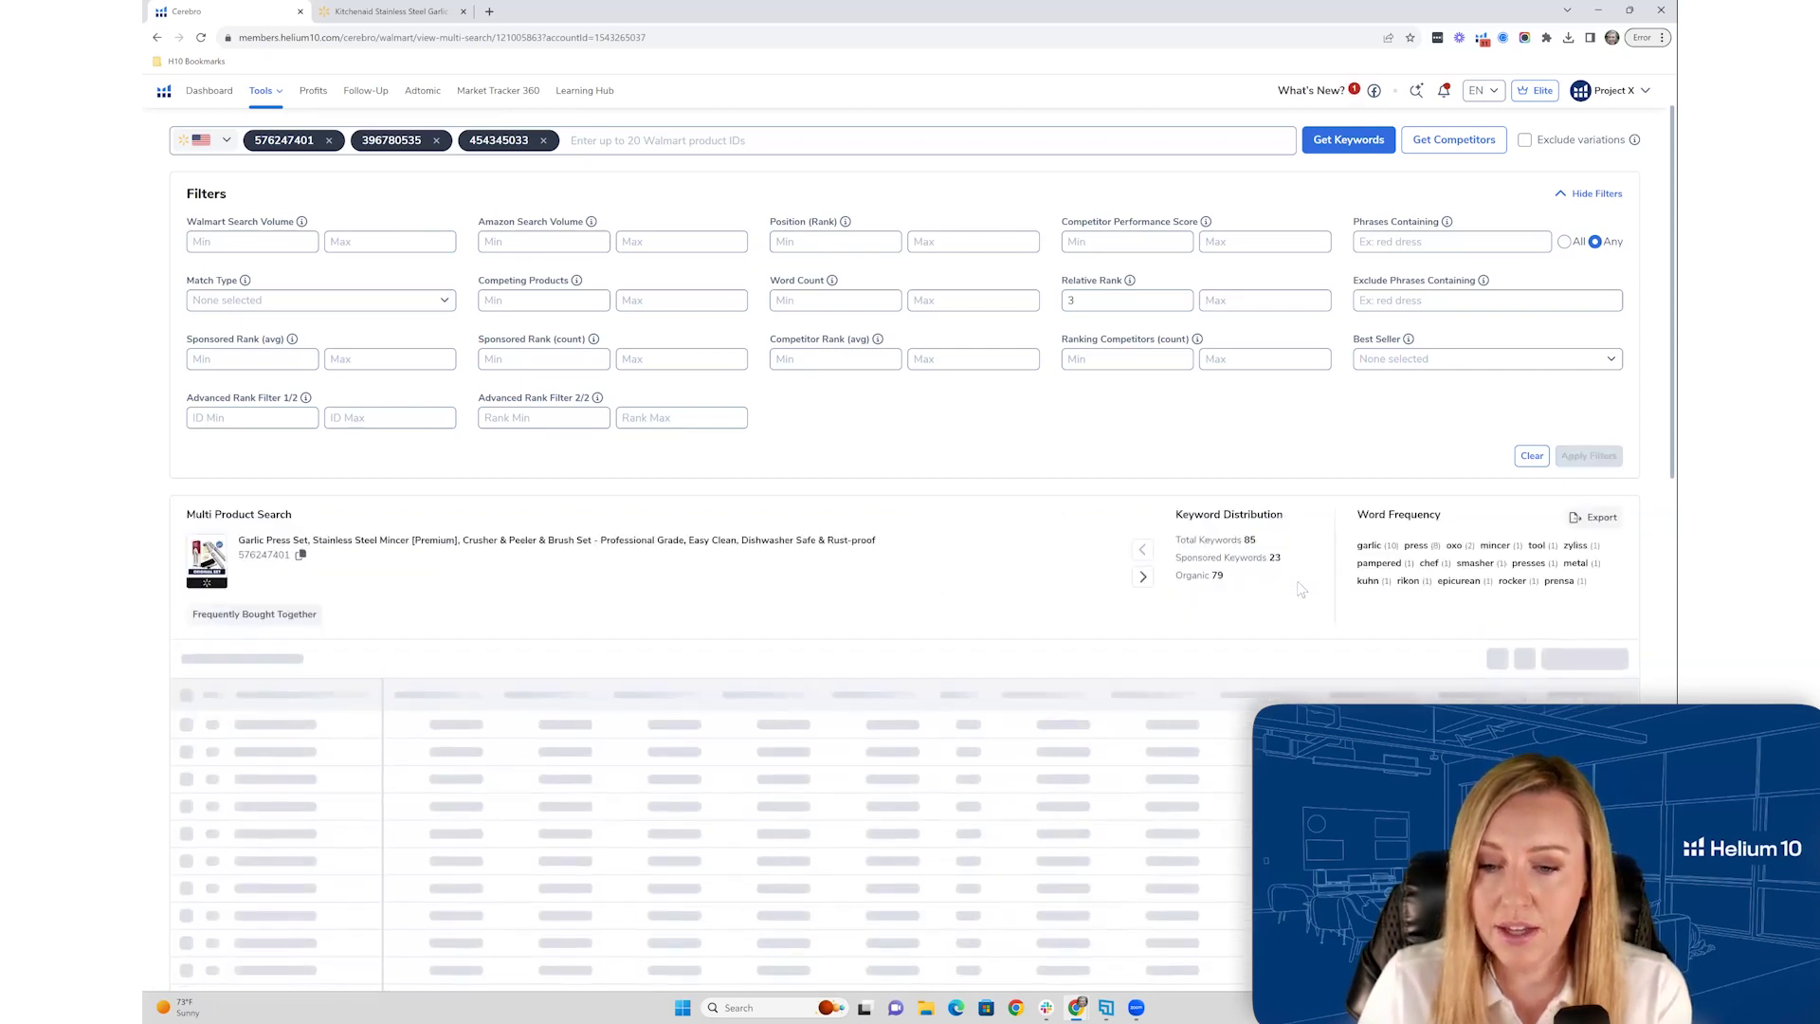
scroll(1283, 656, down, 1)
scroll(1282, 656, down, 2)
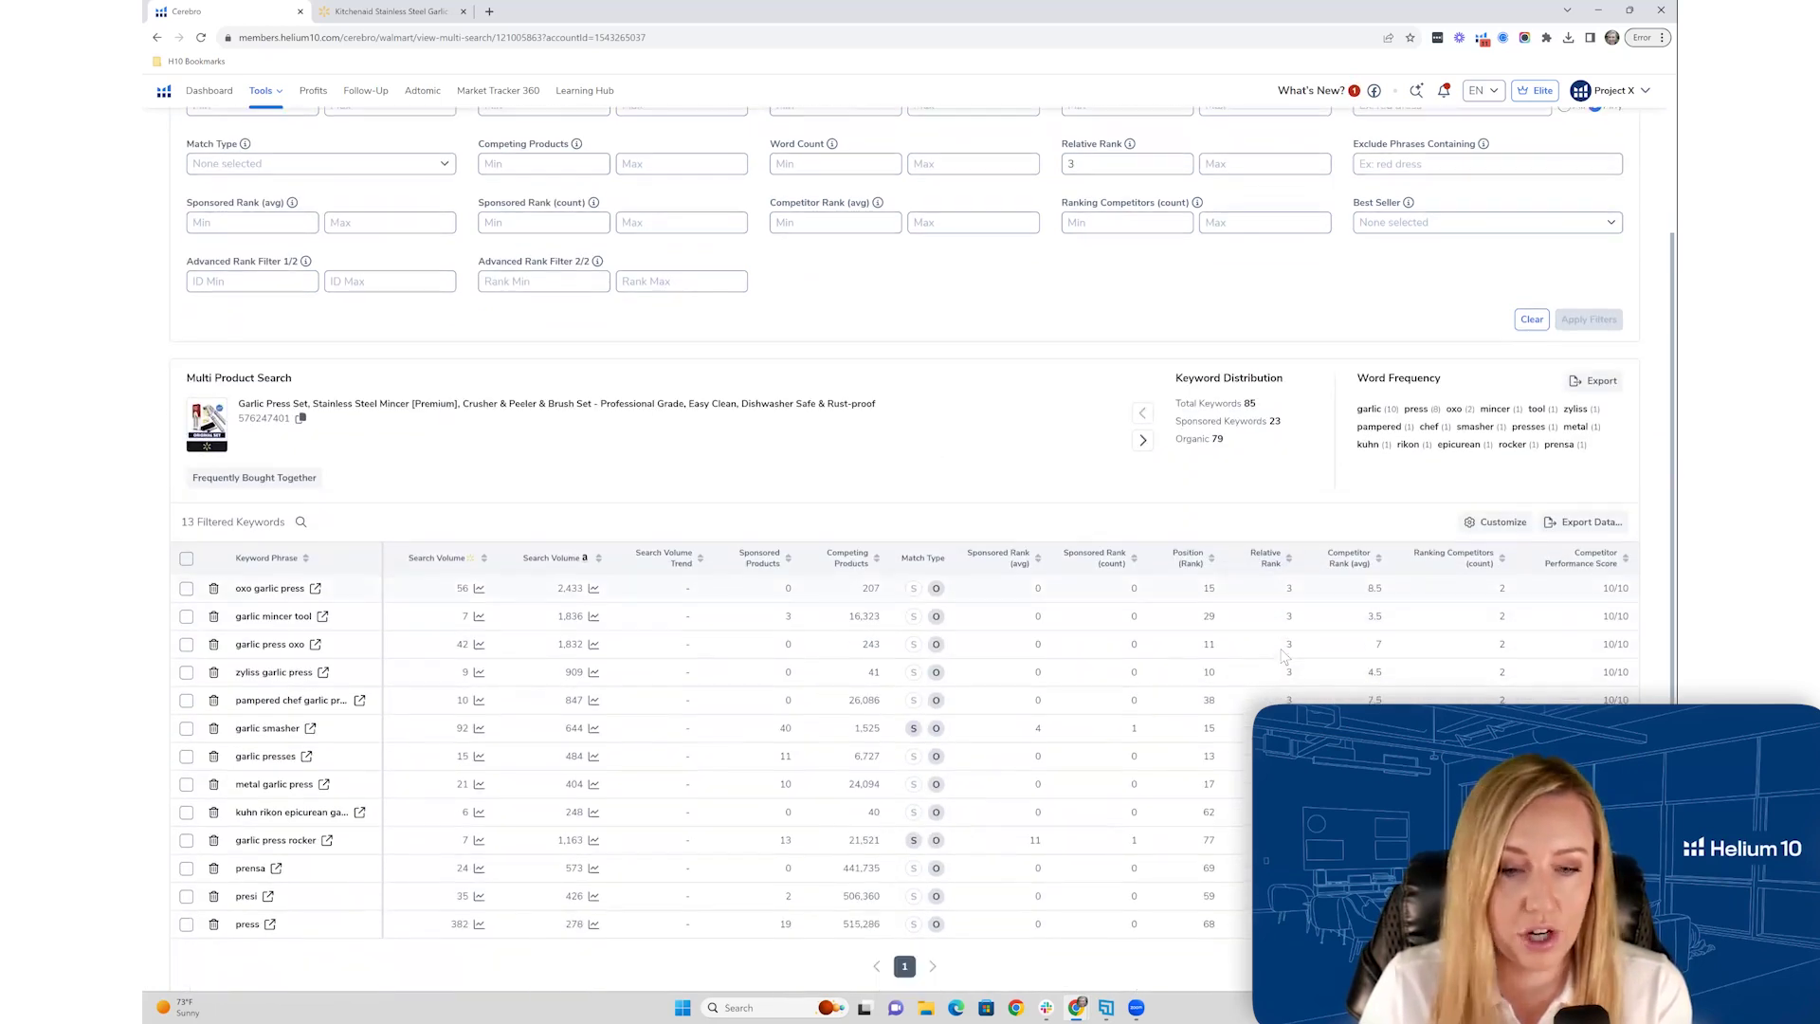
mouse_move(1292, 527)
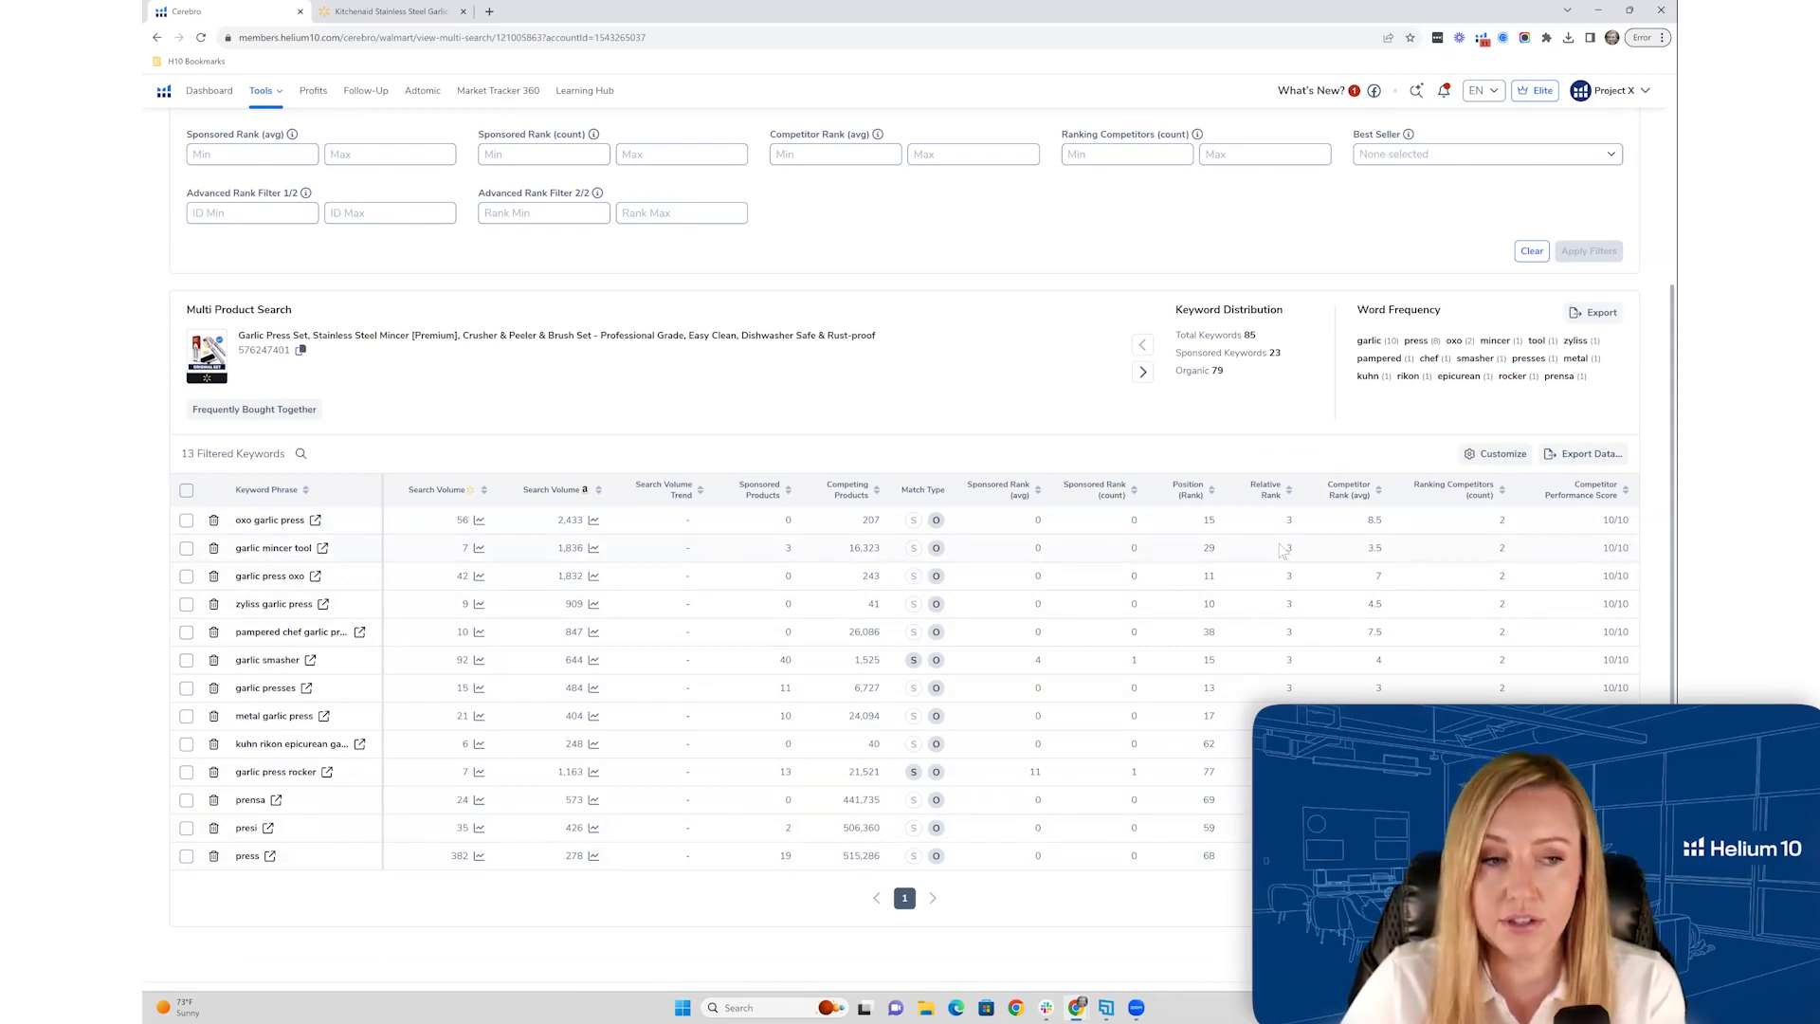
- Clear the Relative Rank filter to bring back the full multi-product keyword list
scroll(1282, 549, up, 3)
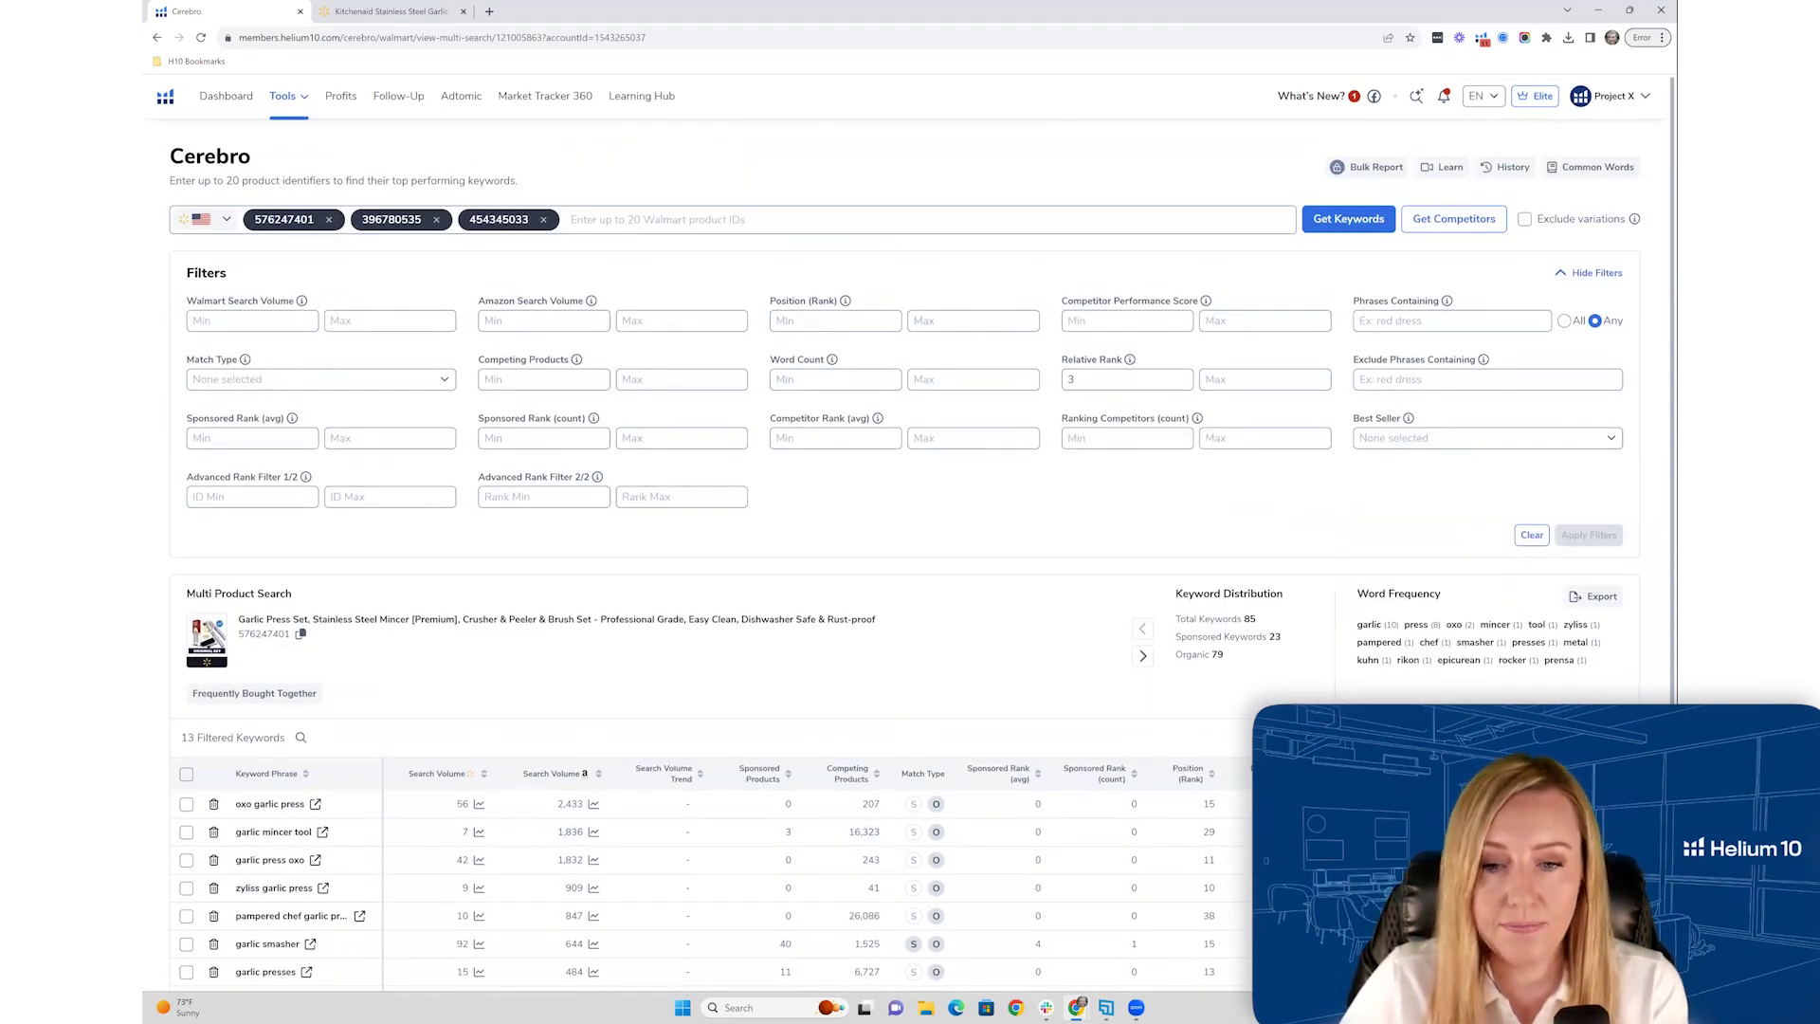
click(1532, 534)
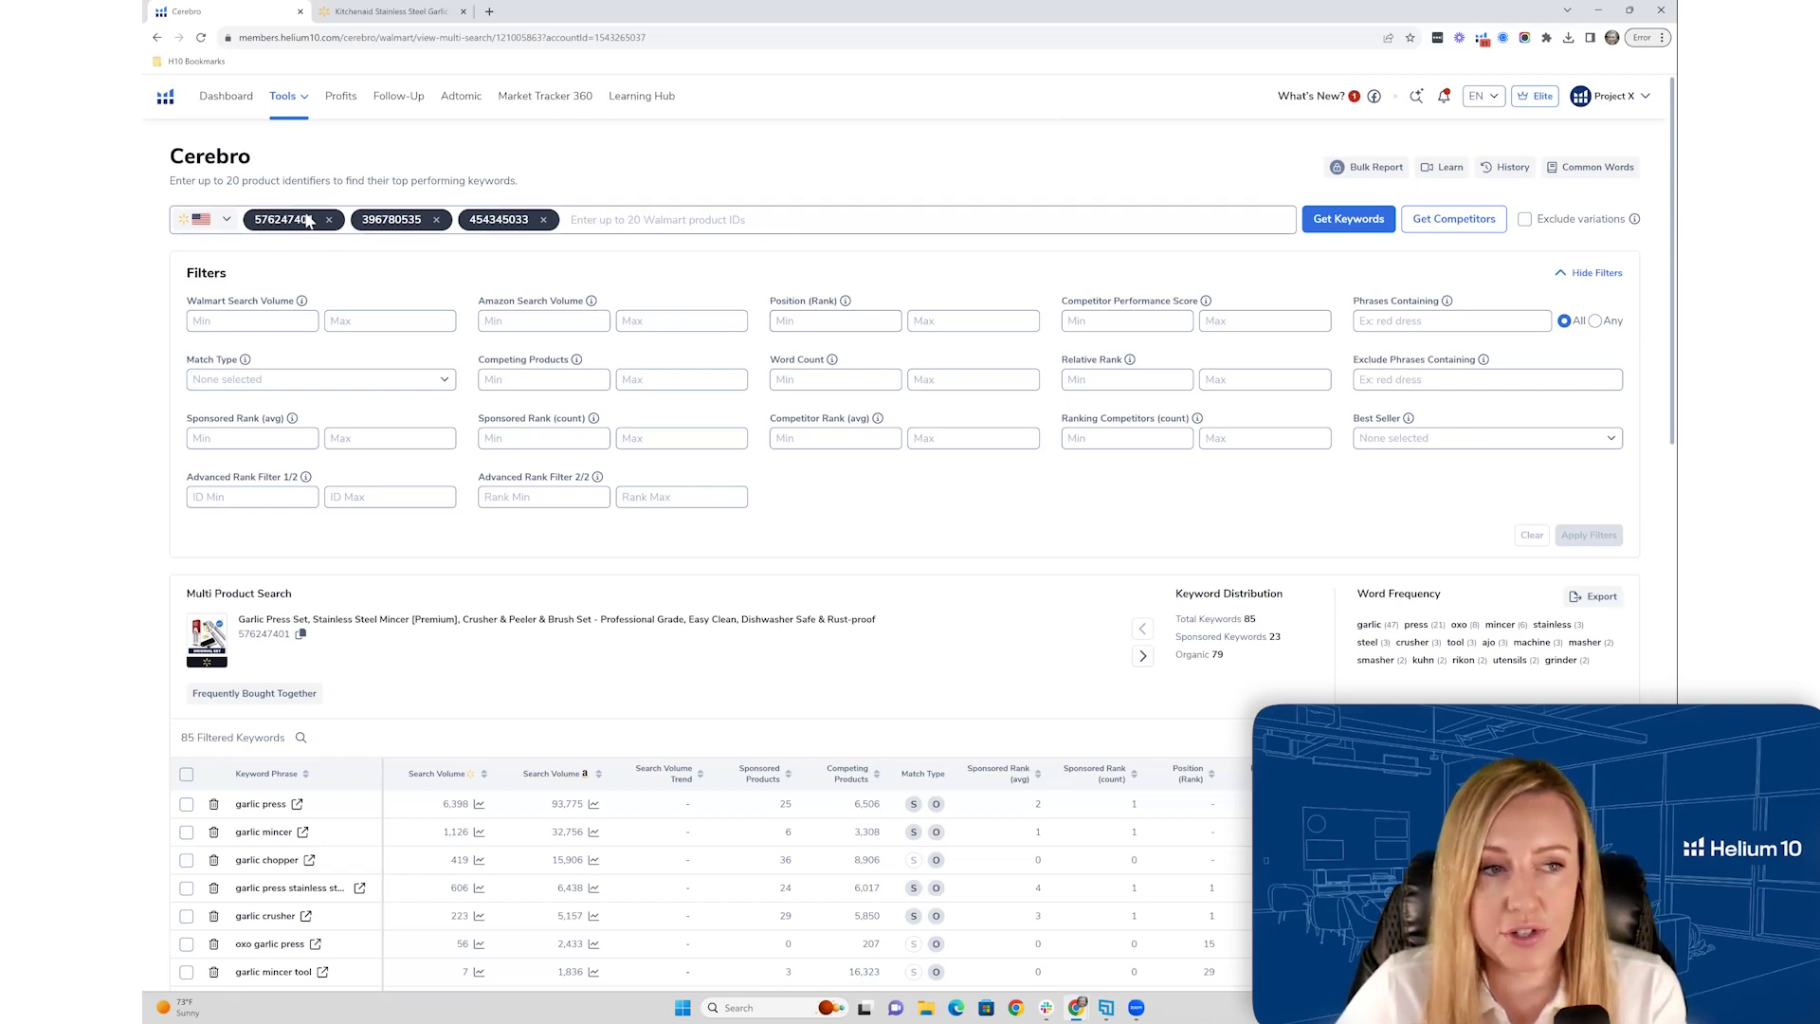
click(793, 325)
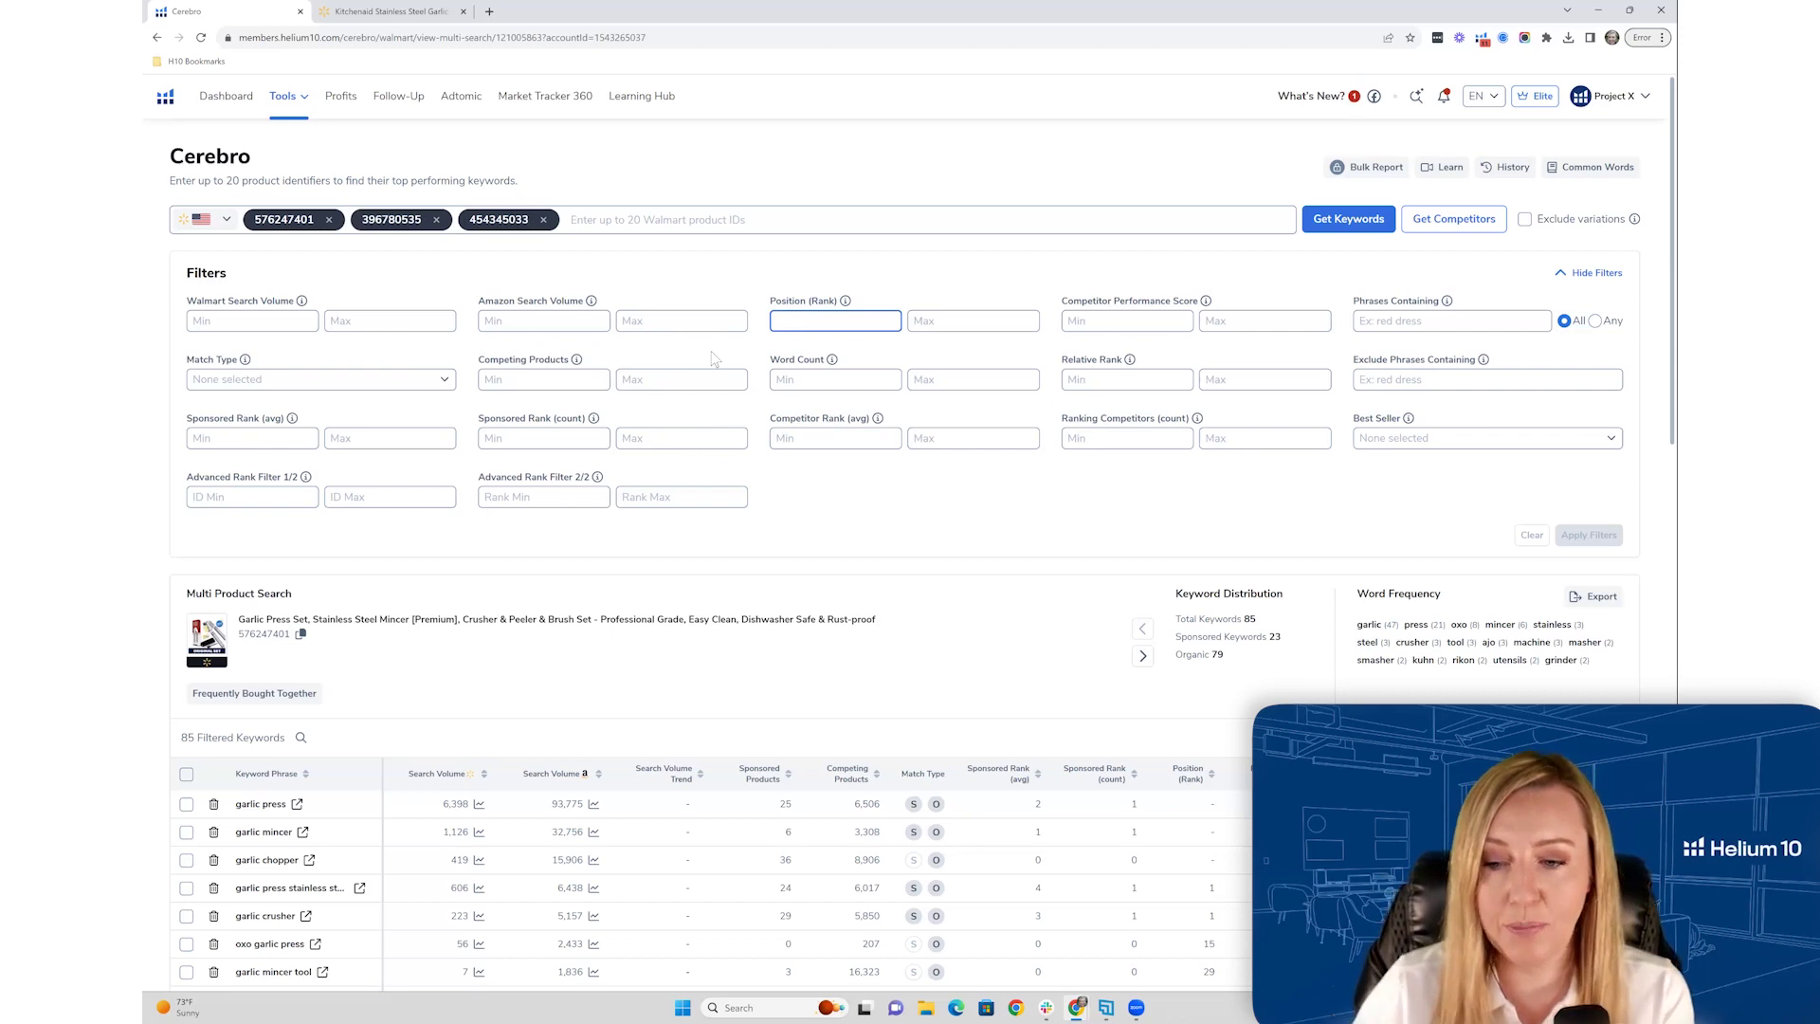
- Sort the keywords by Sponsored Rank (count) in descending order and check which product is behind the count for "mincer tool"
scroll(886, 524, down, 3)
scroll(903, 529, down, 2)
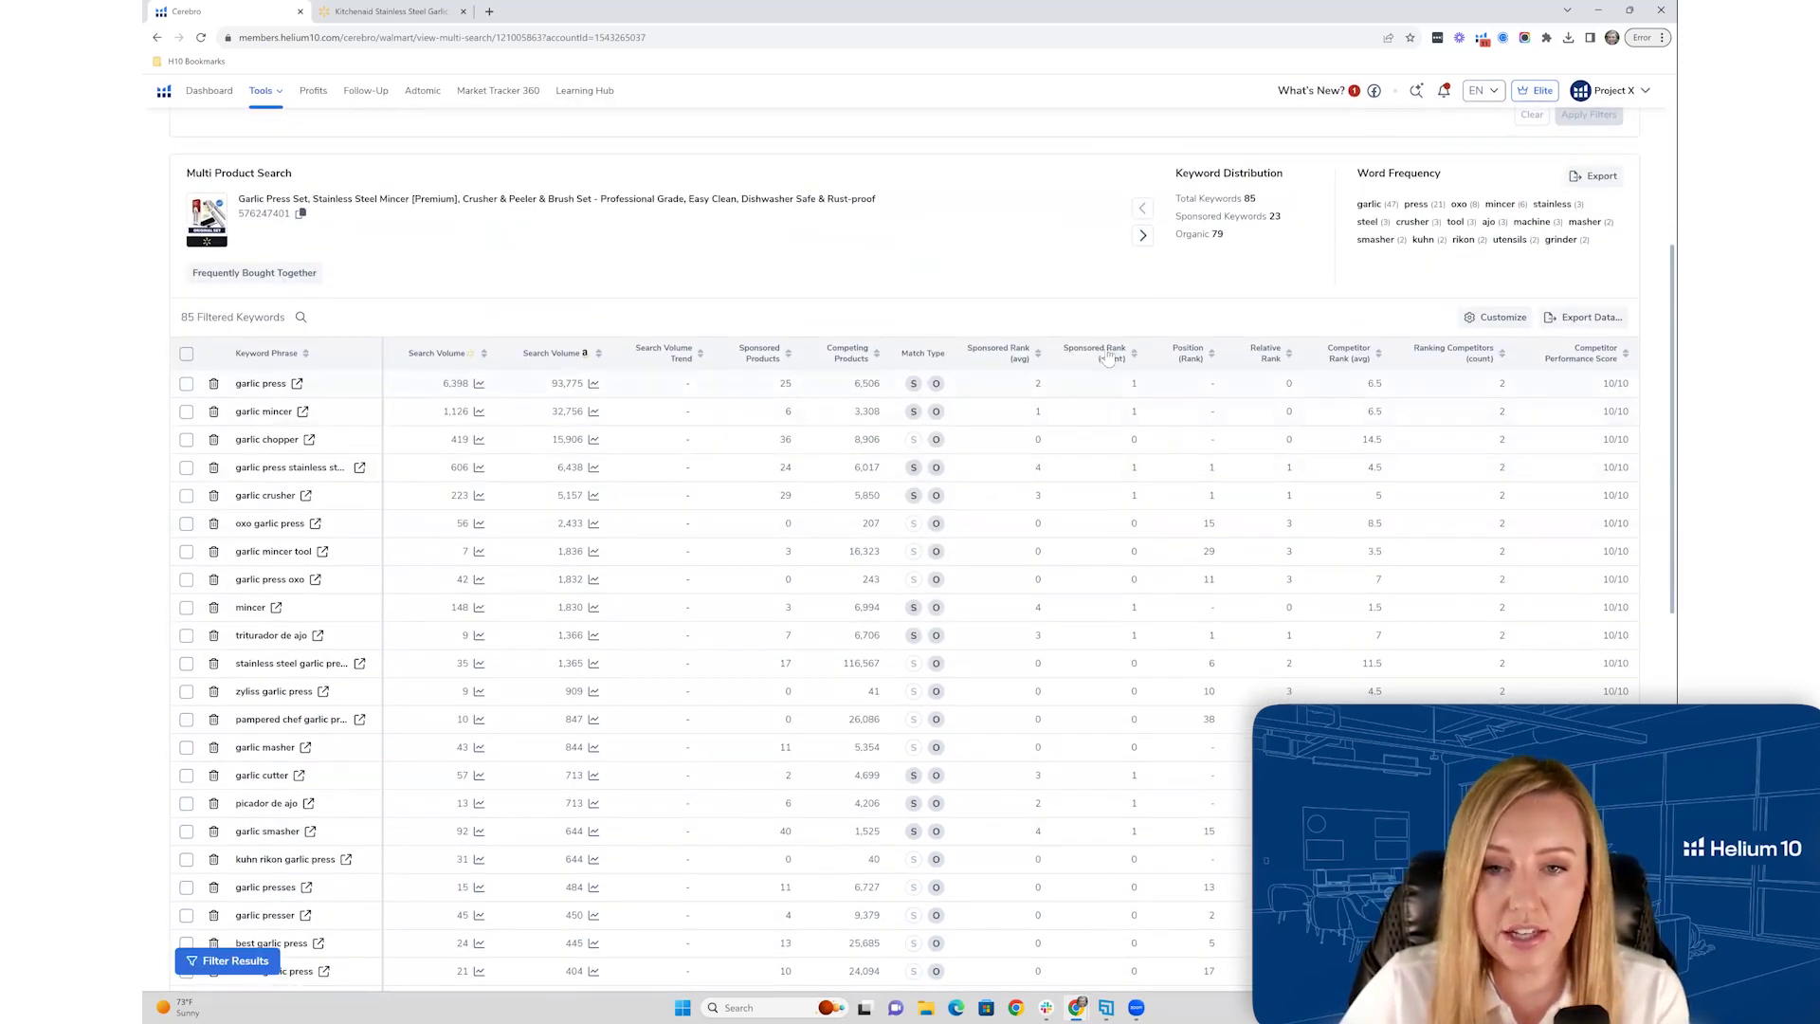
mouse_move(1097, 348)
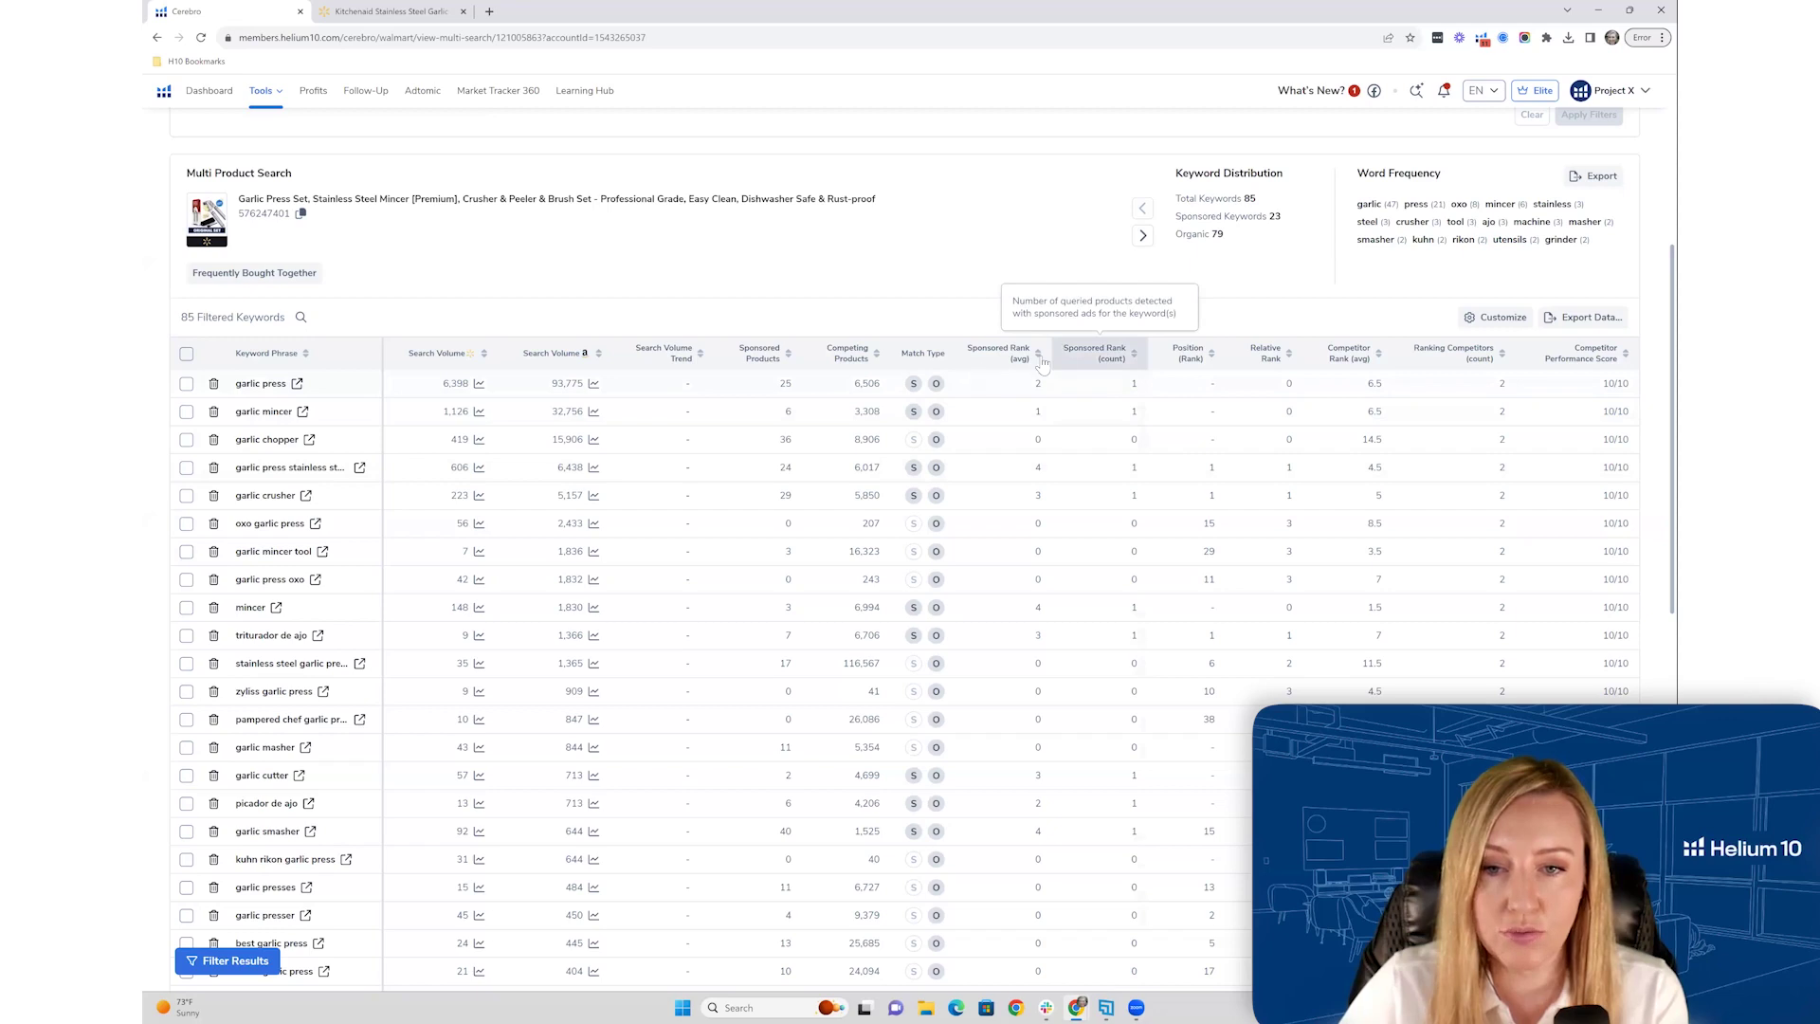
click(1103, 365)
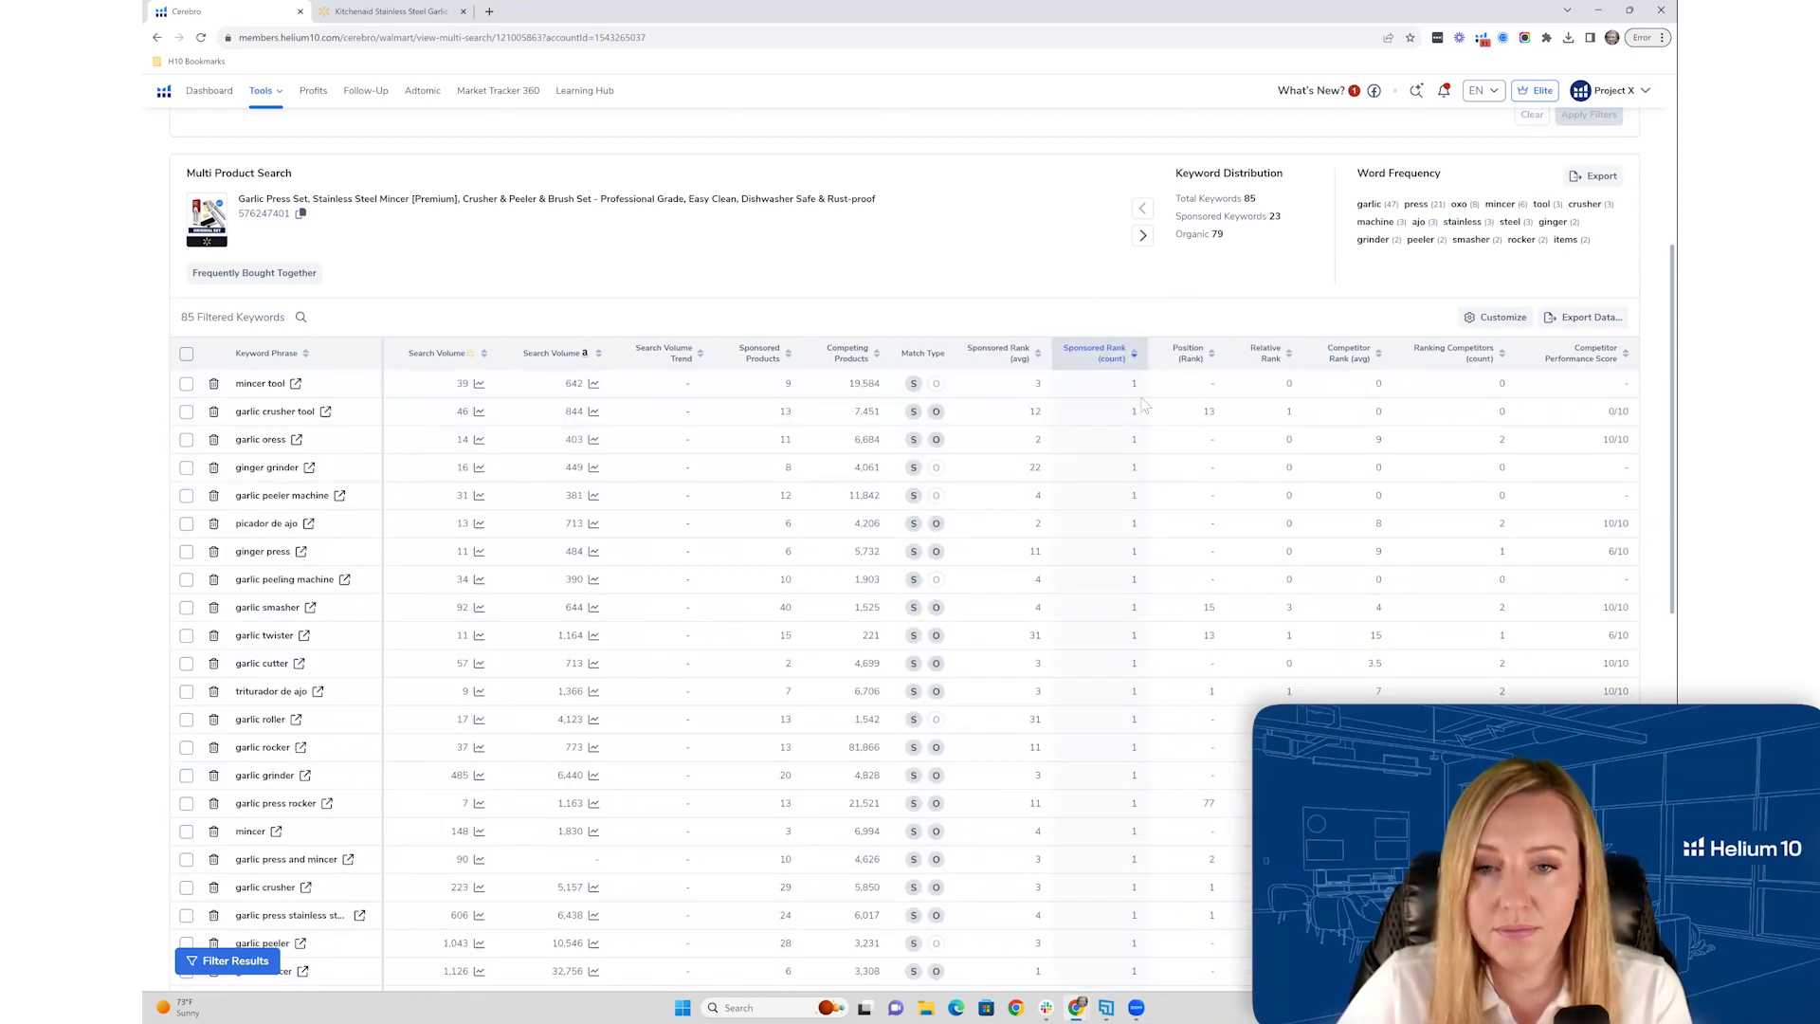
mouse_move(1138, 391)
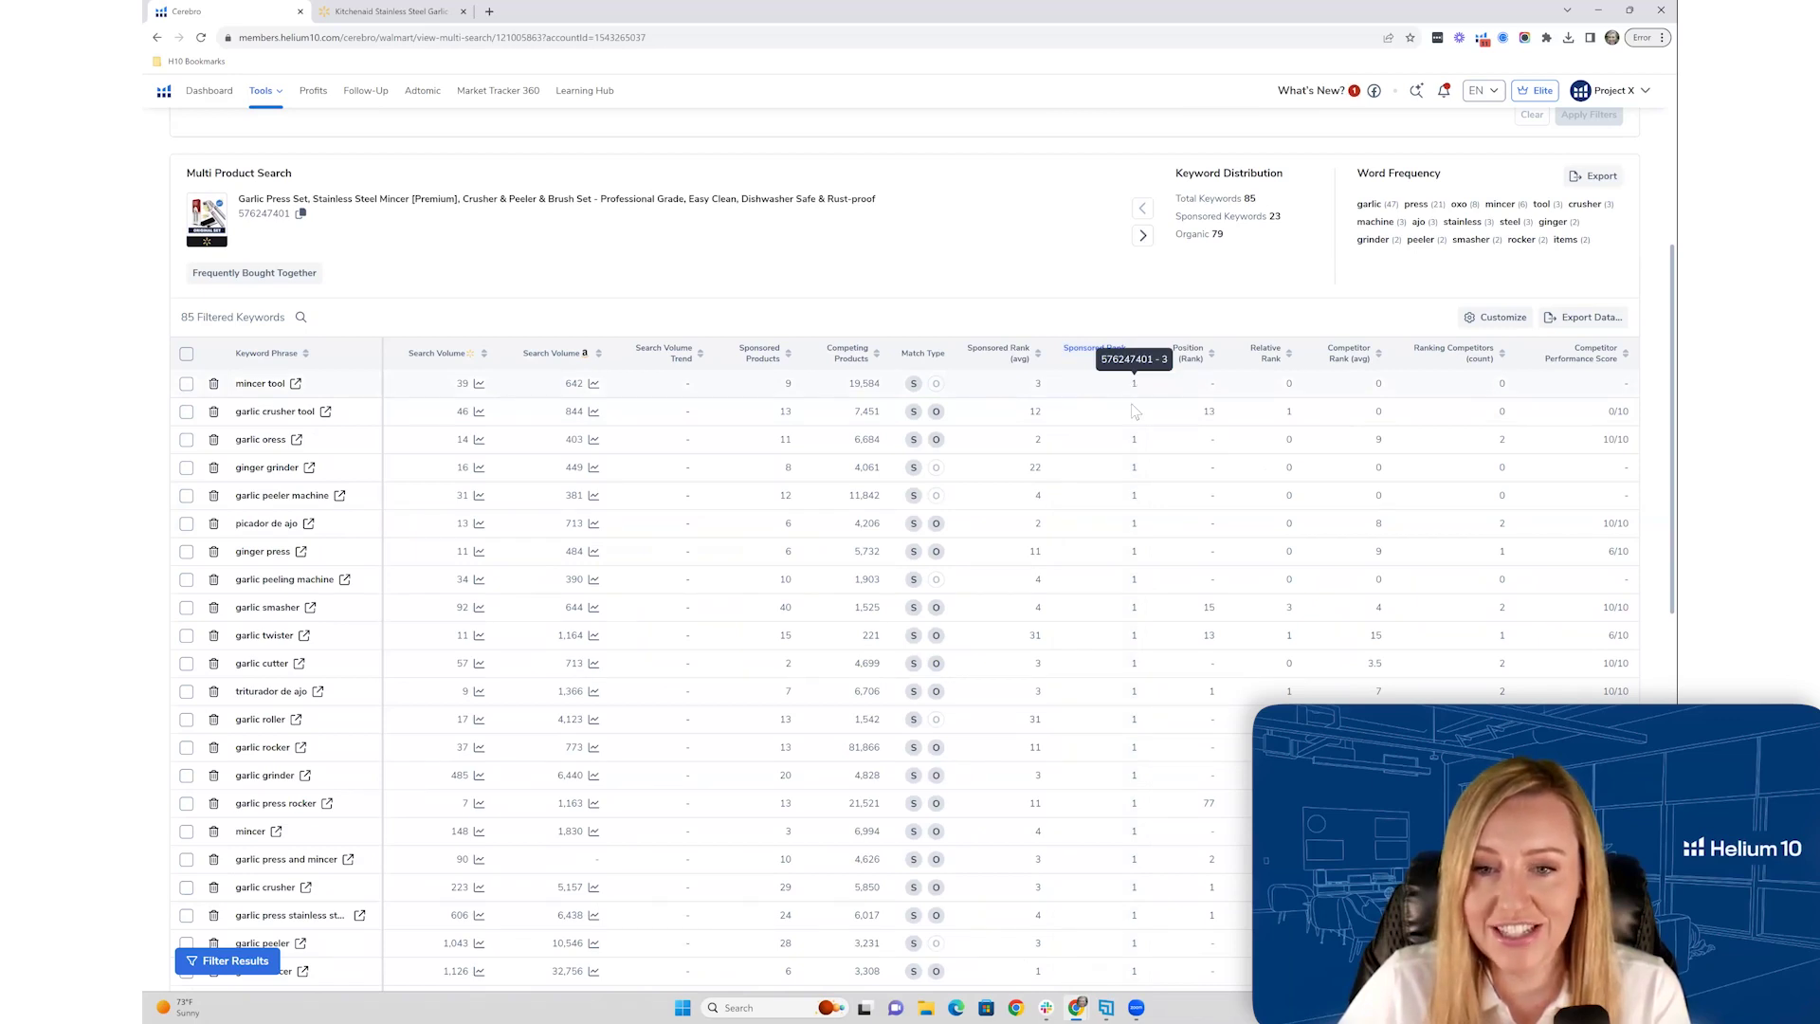
scroll(1126, 457, up, 1)
scroll(1126, 457, up, 1)
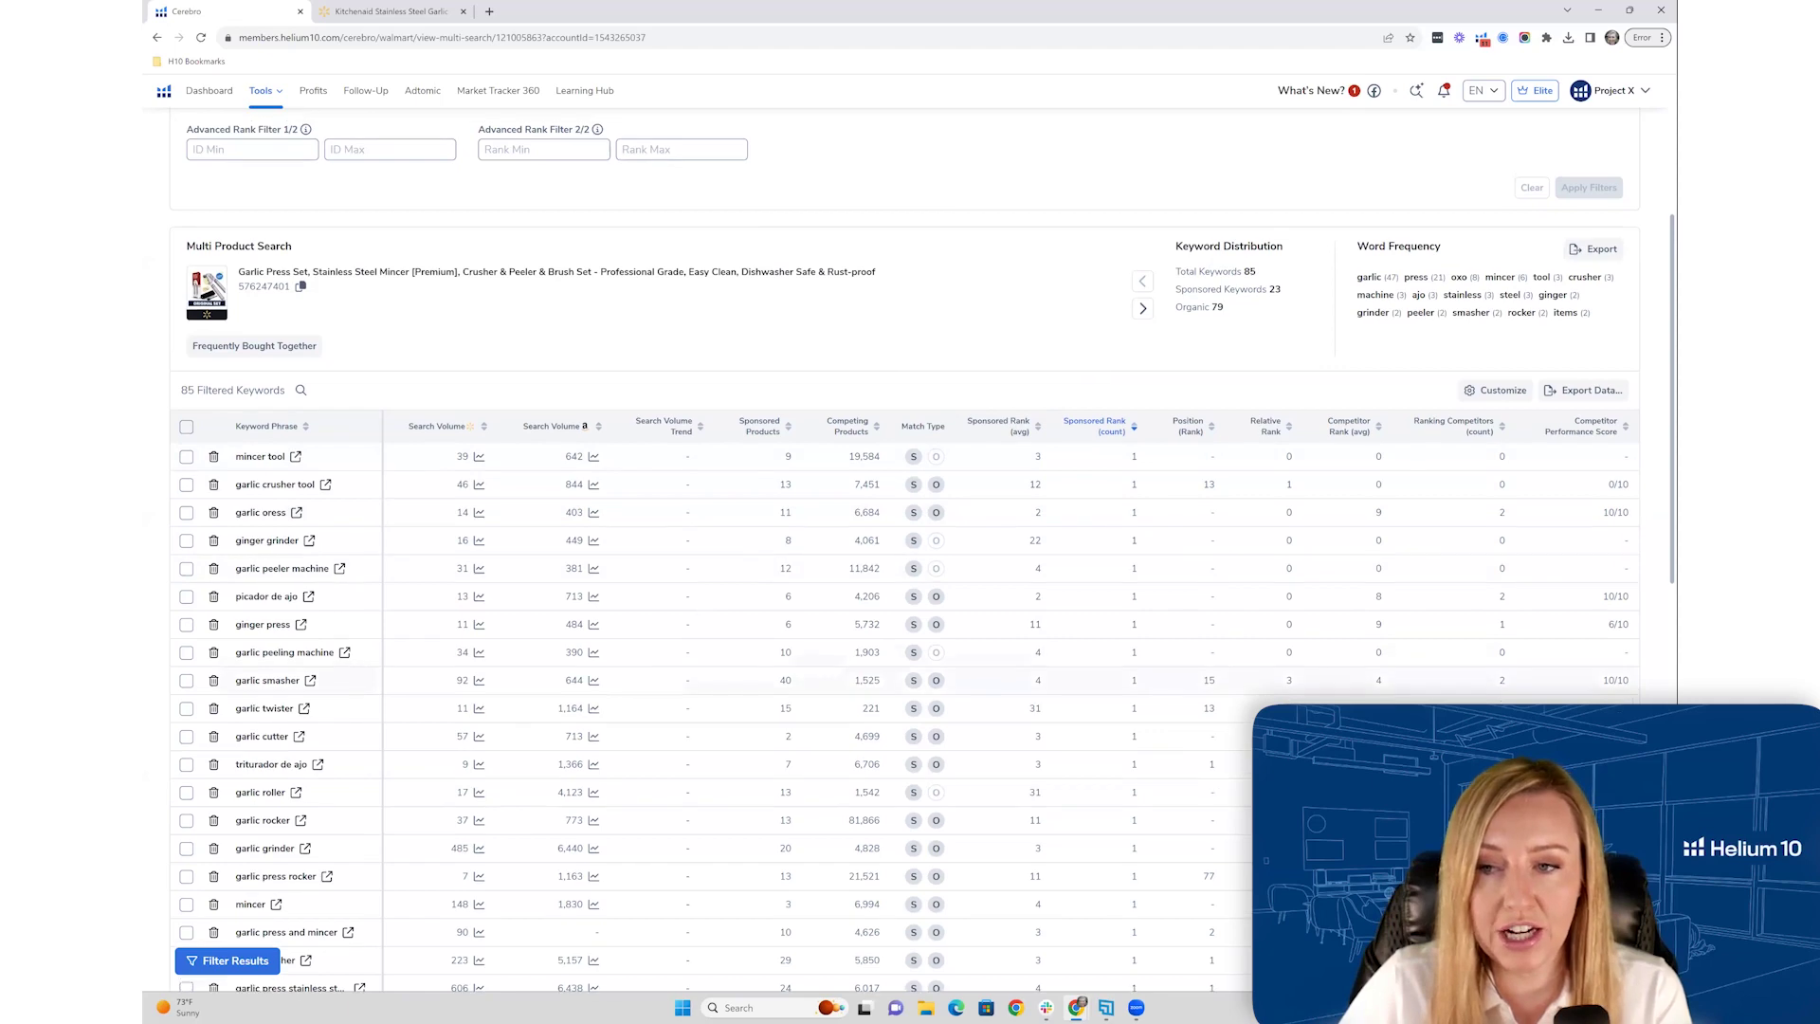
scroll(911, 569, up, 4)
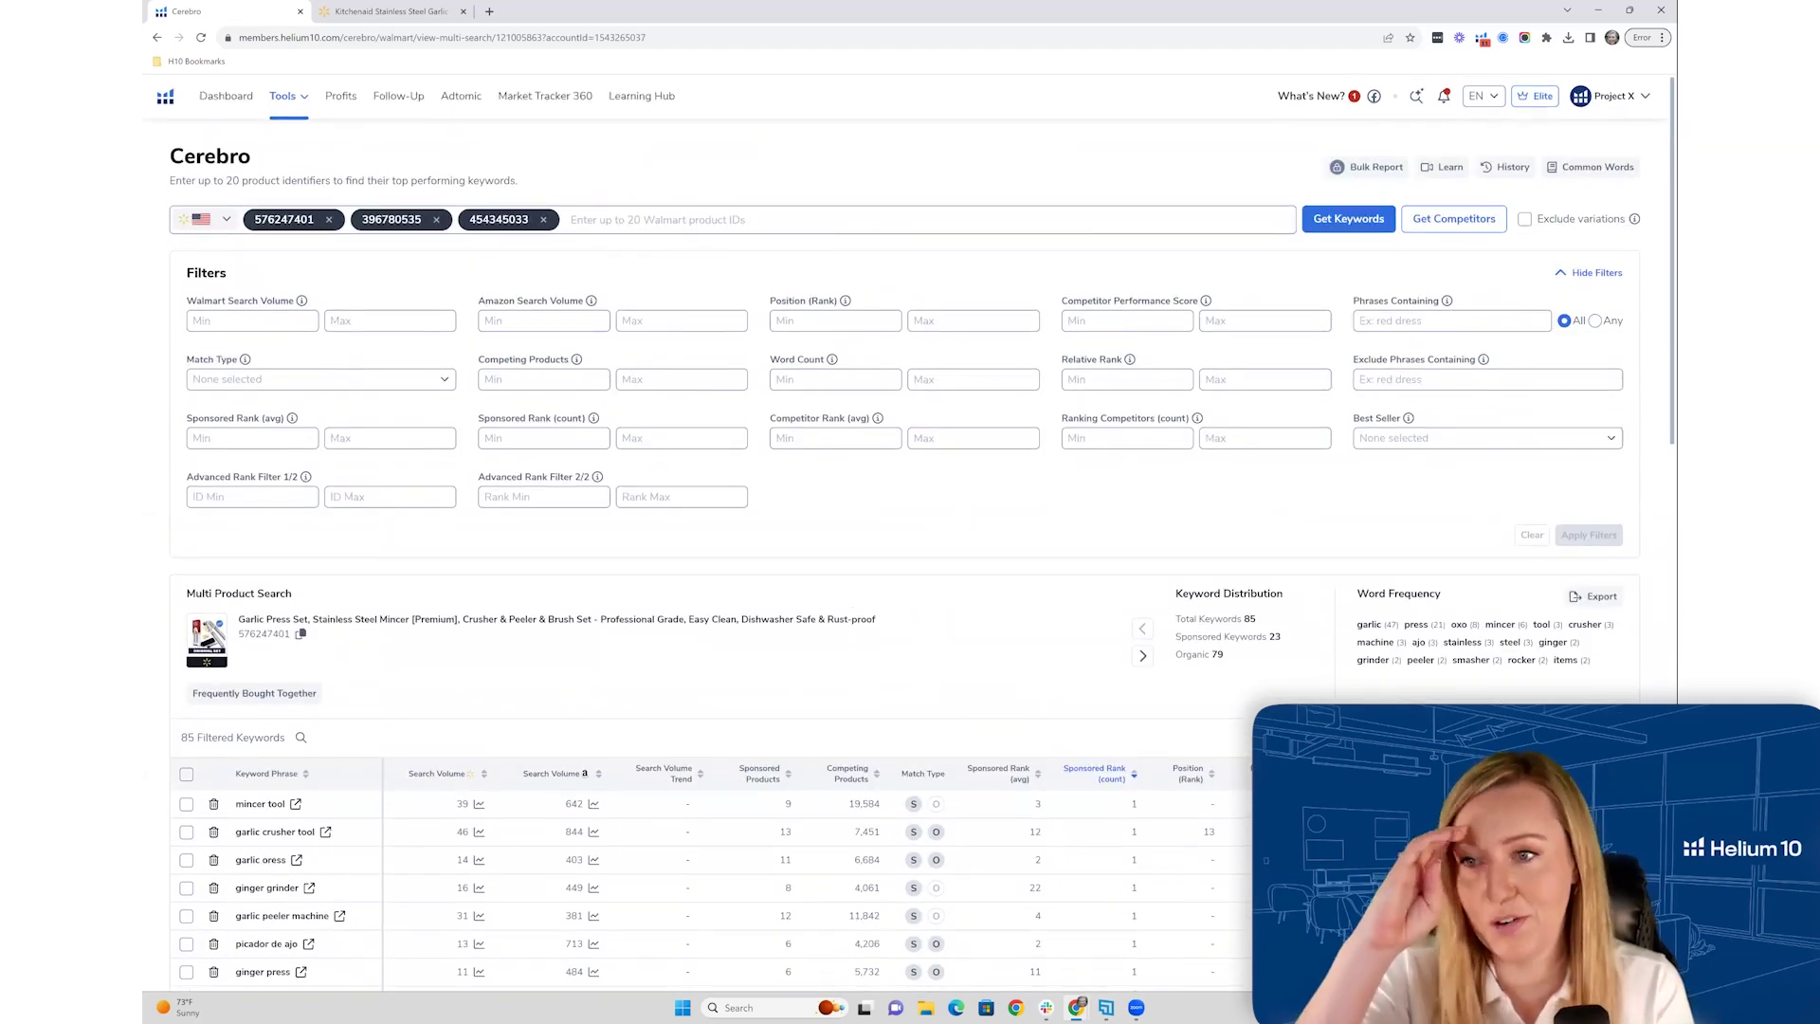